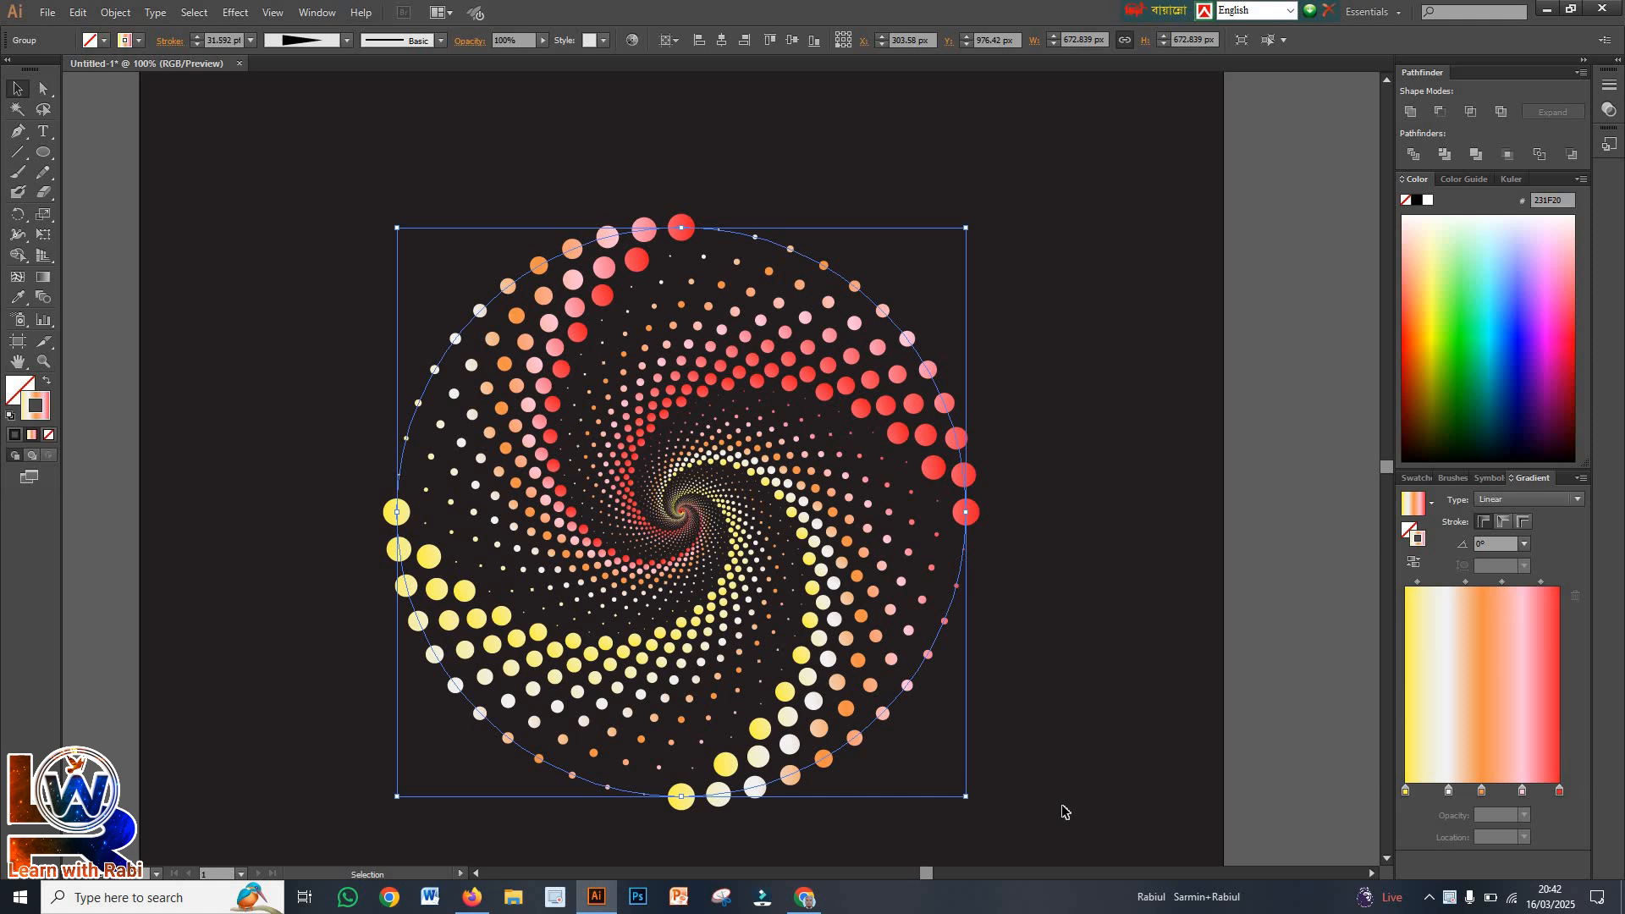
pyautogui.click(491, 230)
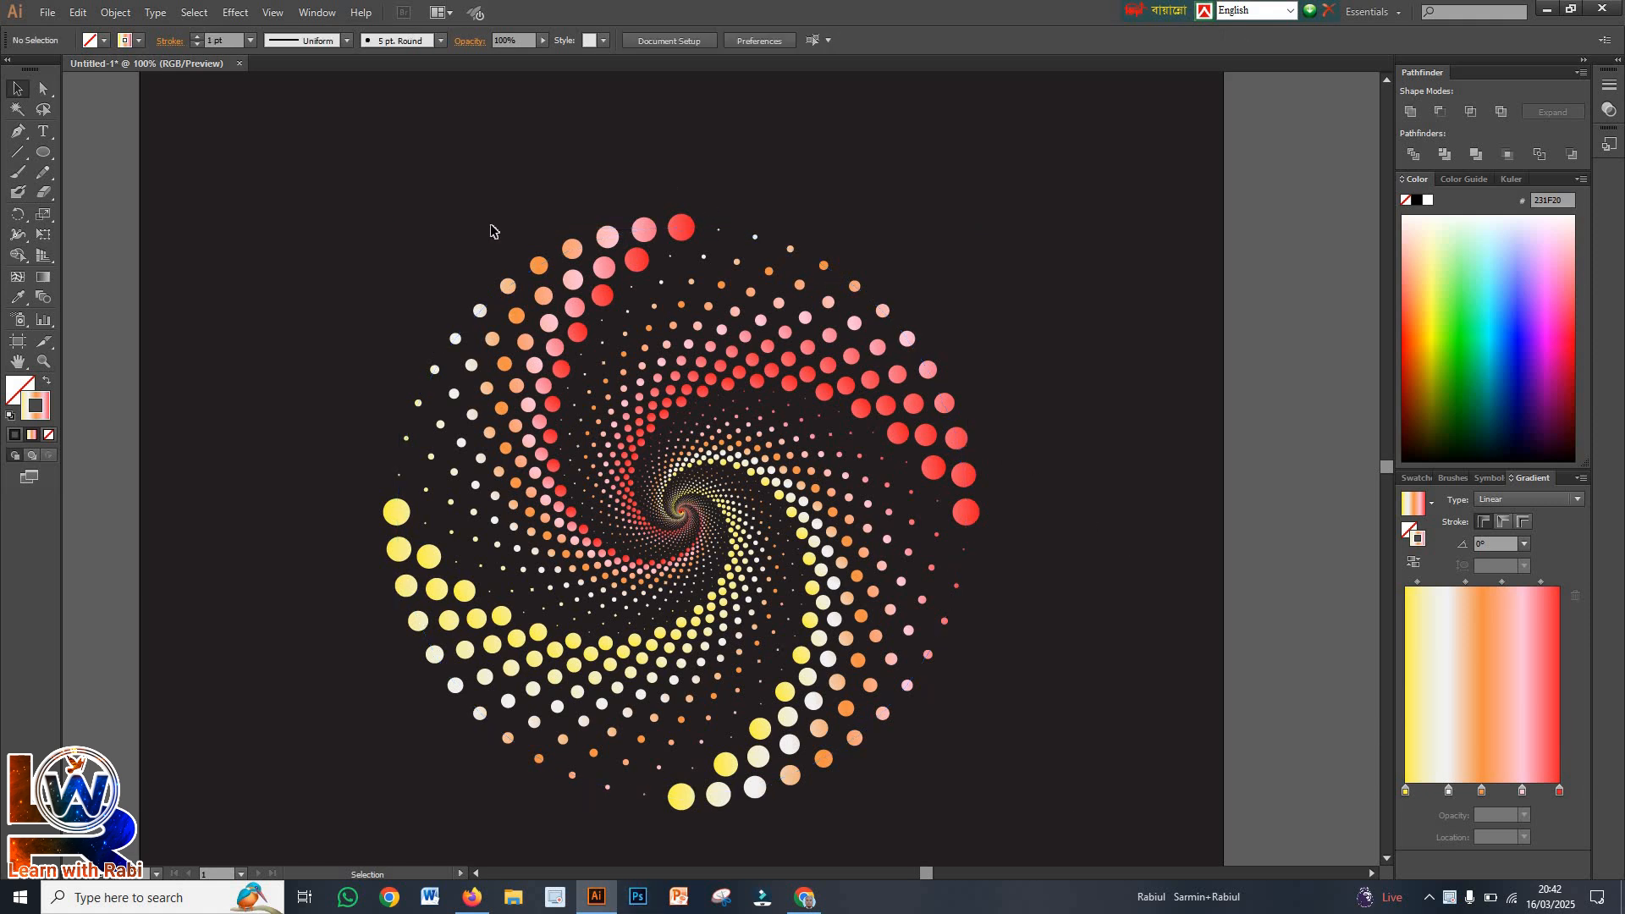
pyautogui.moveTo(419, 236); pyautogui.dragTo(1013, 754)
pyautogui.moveTo(325, 297); pyautogui.dragTo(1039, 768)
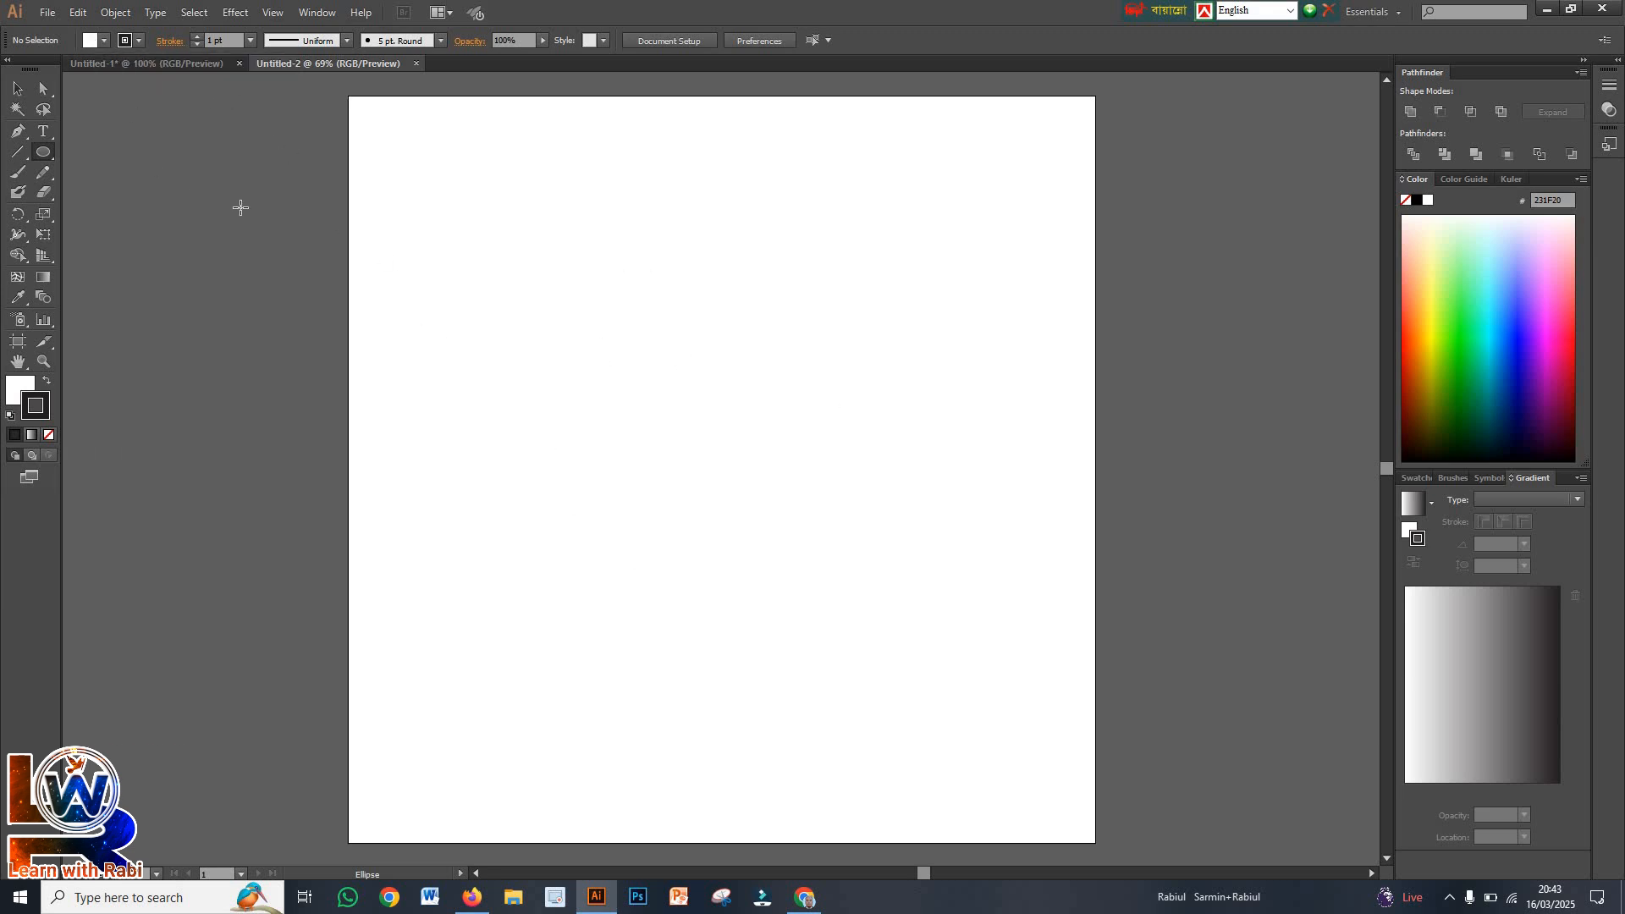
# Create a 1280 × 1280 px square with the Rectangle tool
pyautogui.moveTo(48, 159); pyautogui.dragTo(118, 155)
pyautogui.click(587, 323)
pyautogui.click(725, 434)
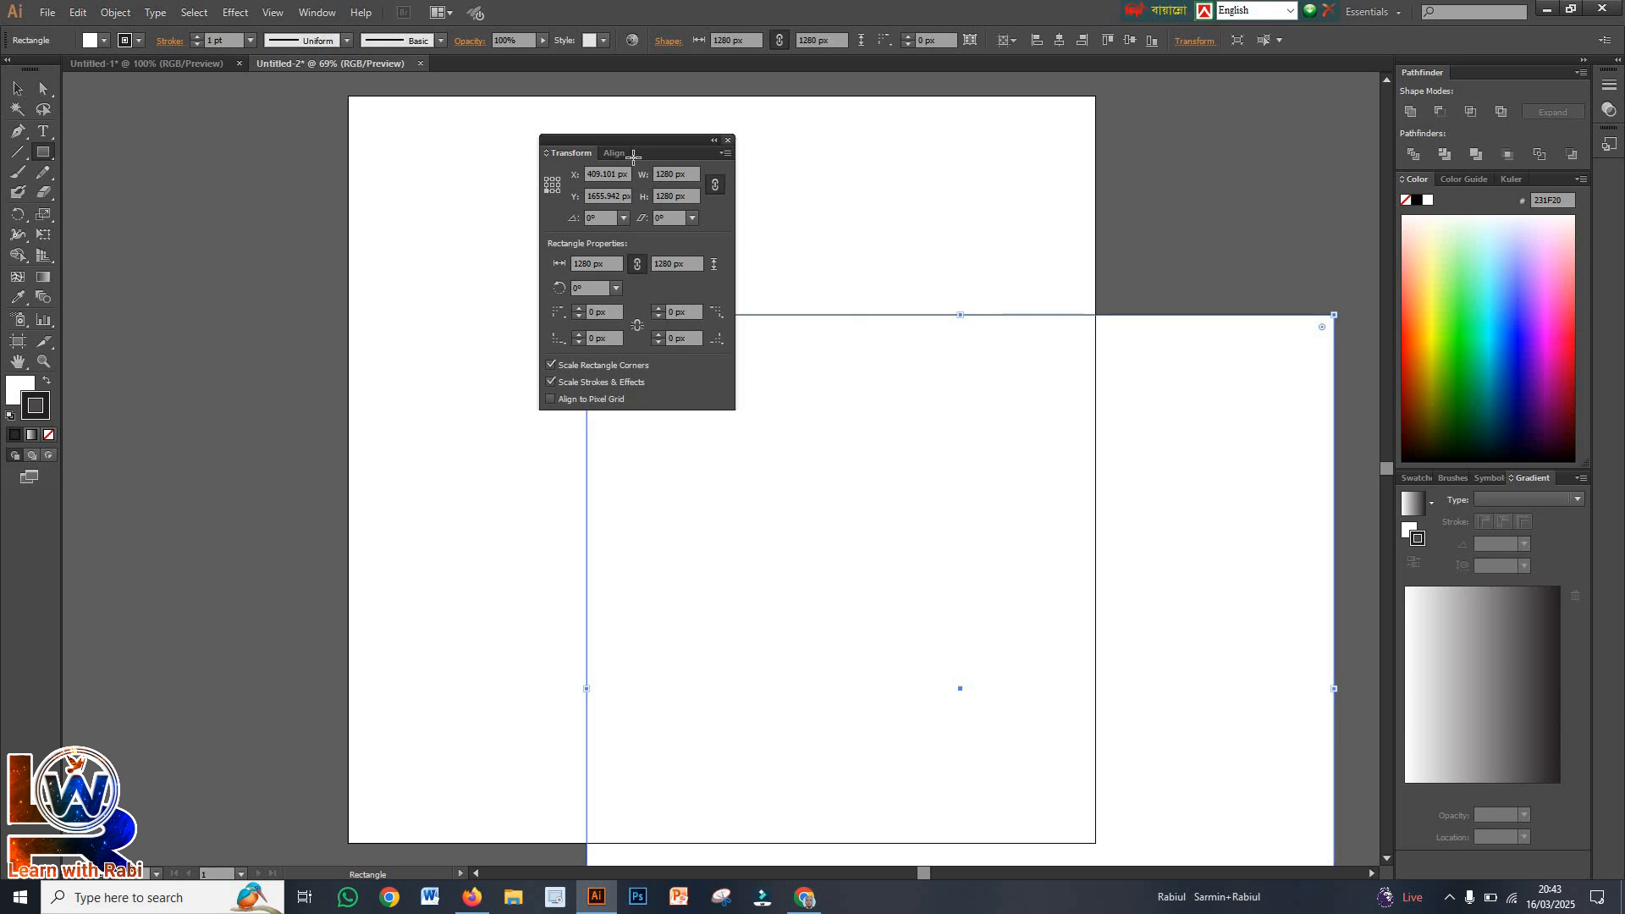
pyautogui.click(728, 142)
# Fill the square with the black swatch and align it to the artboard so it covers the whole page
pyautogui.click(106, 47)
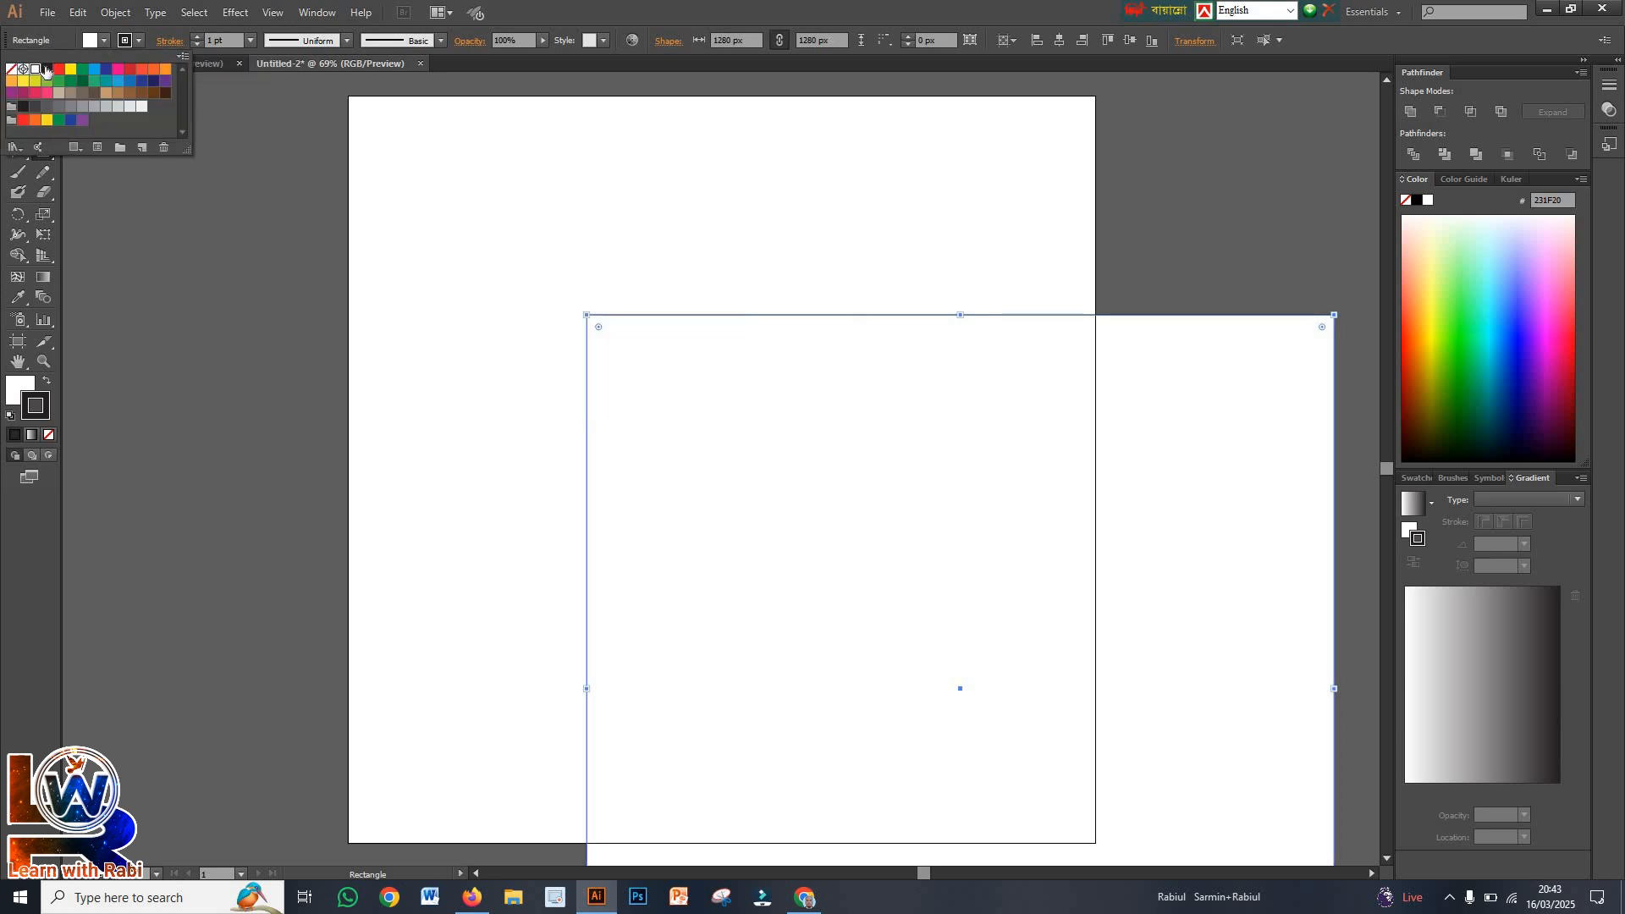
pyautogui.click(47, 69)
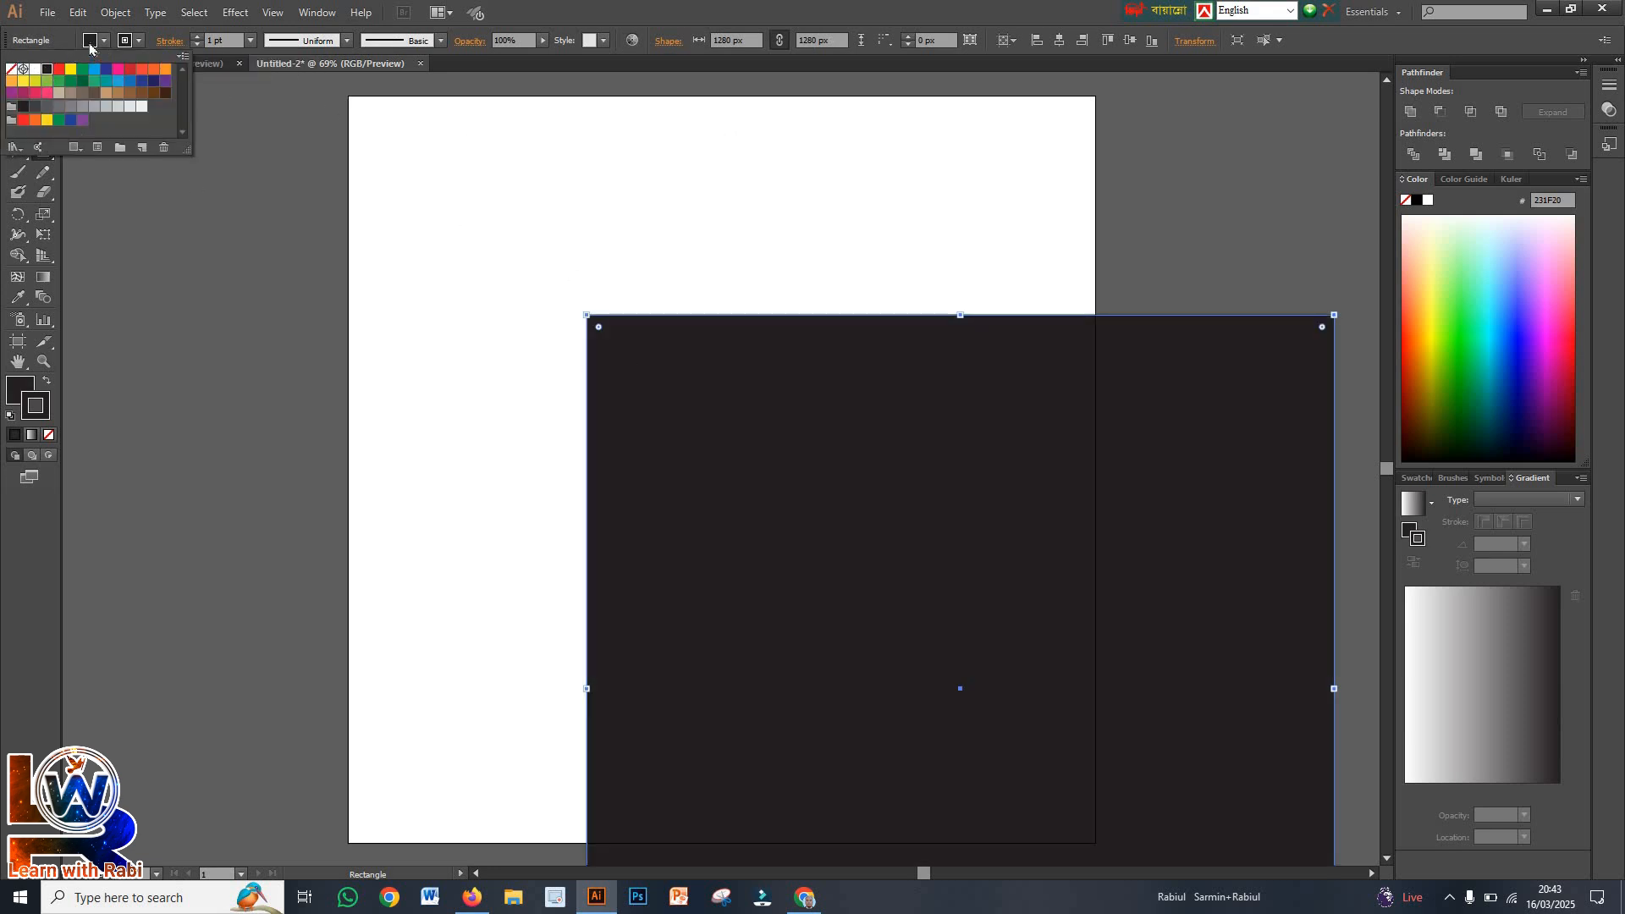
pyautogui.click(91, 48)
pyautogui.click(12, 90)
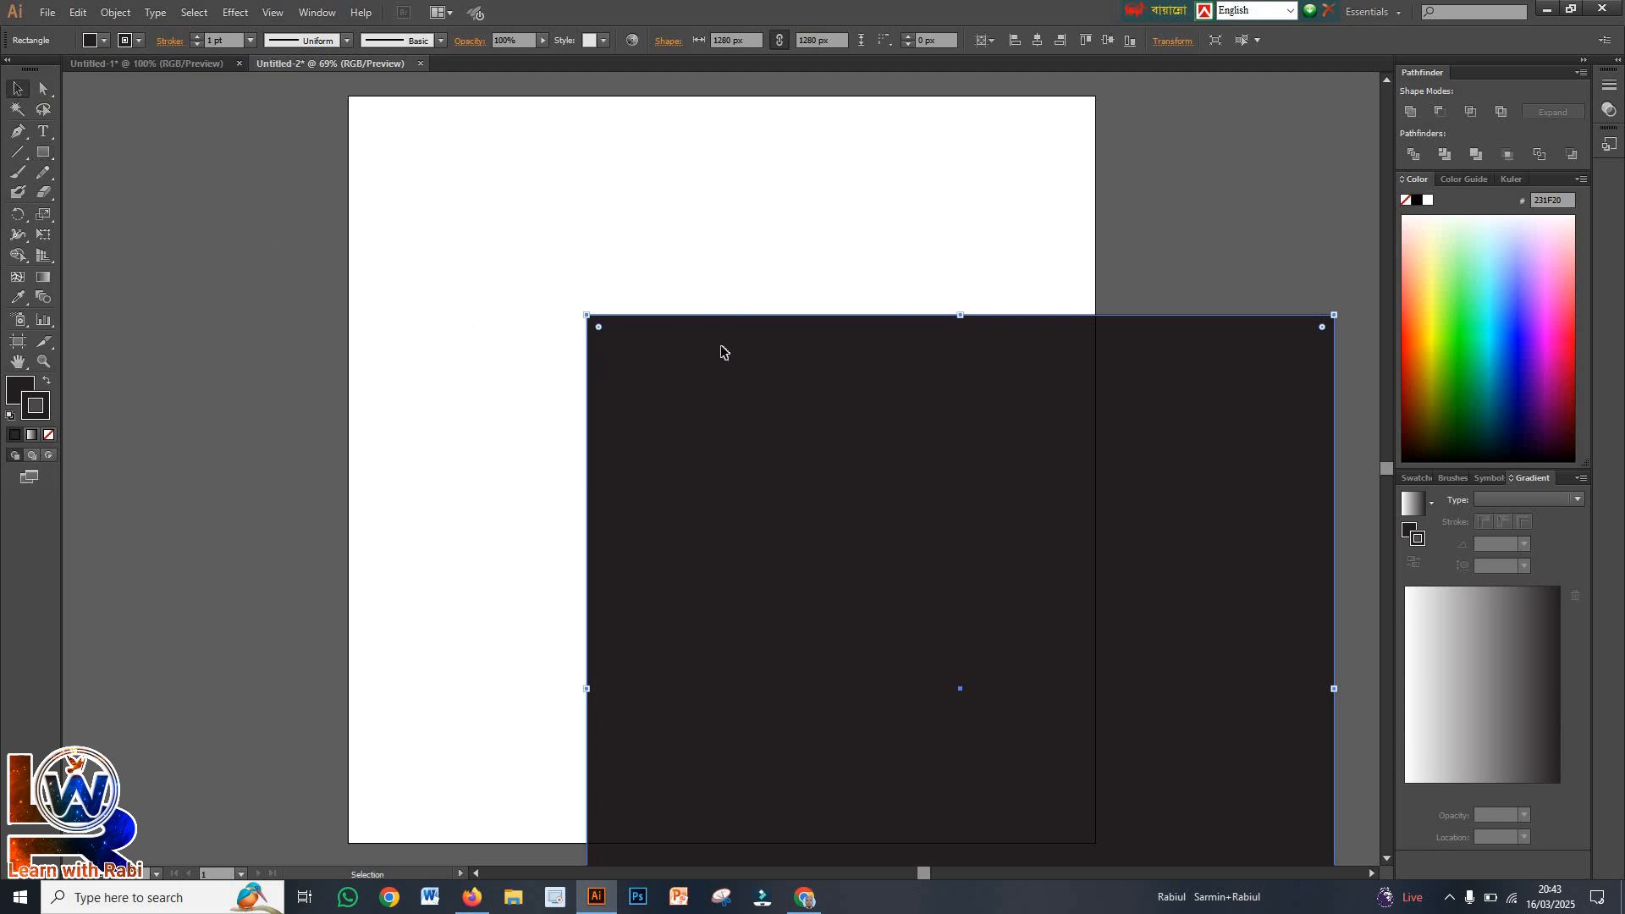
pyautogui.click(1062, 41)
pyautogui.click(1108, 40)
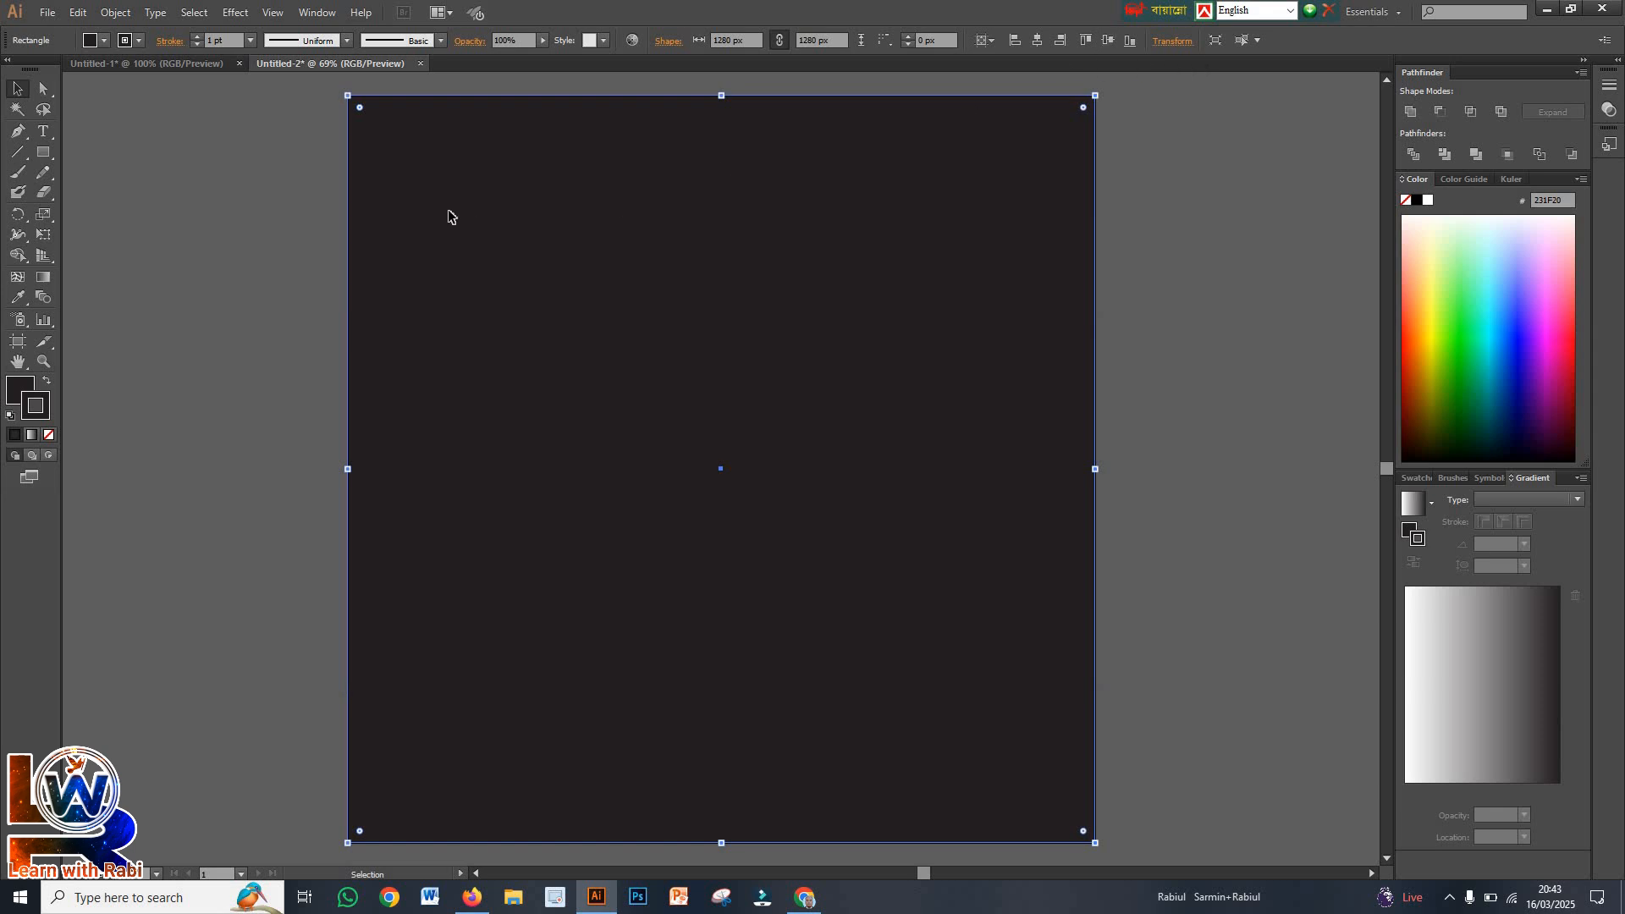
# Lock the black background square
pyautogui.click(113, 13)
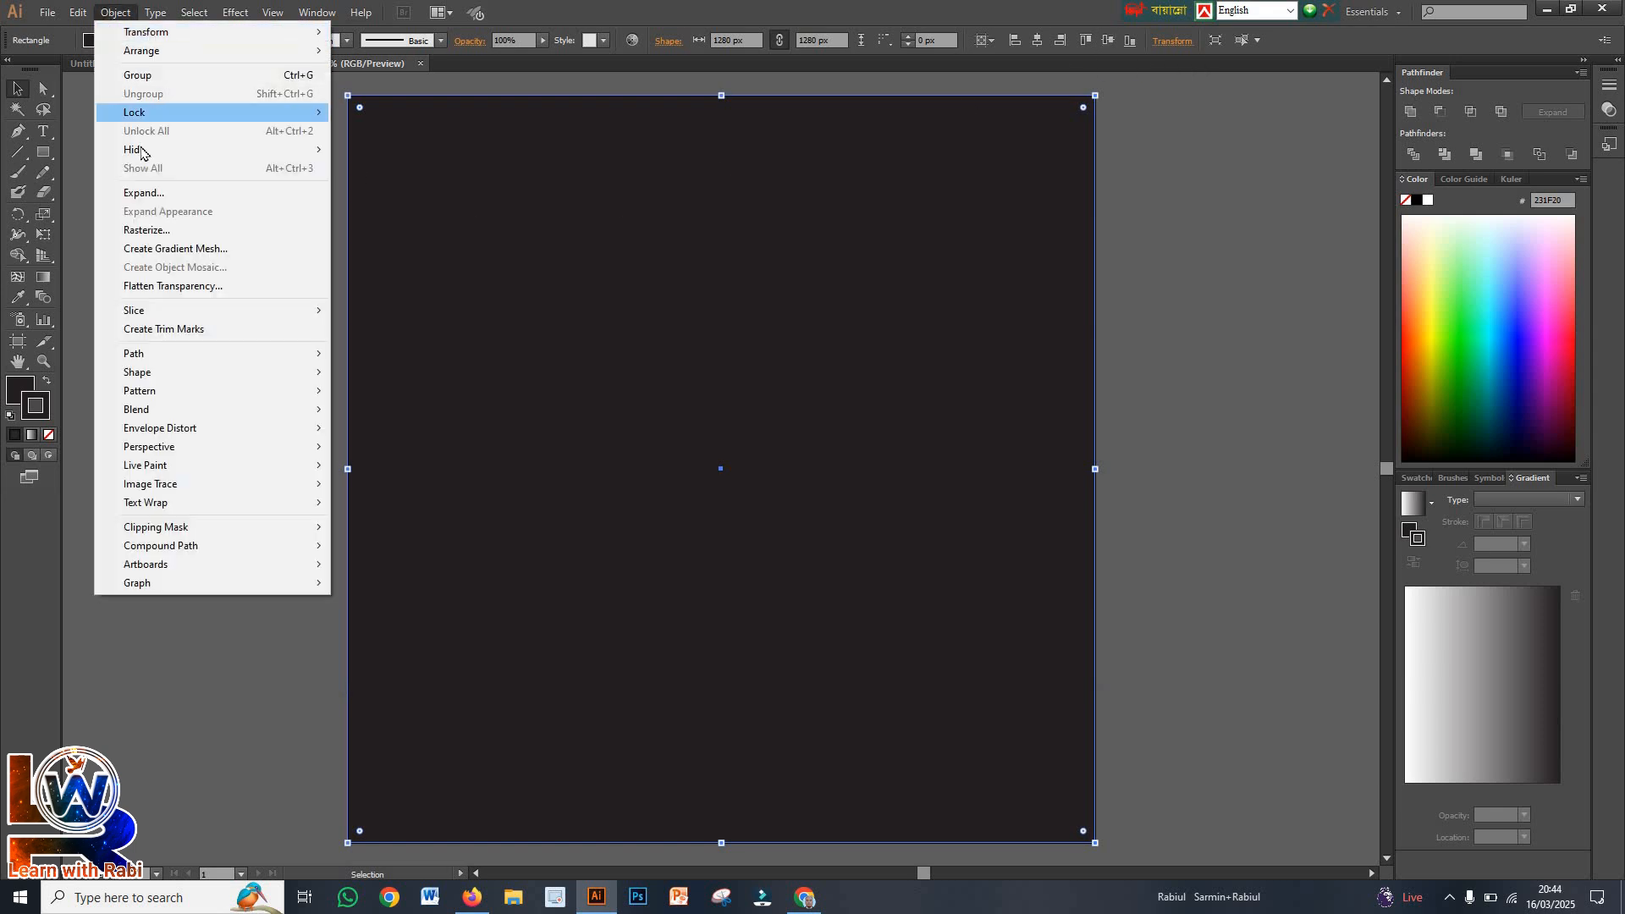
pyautogui.moveTo(300, 117)
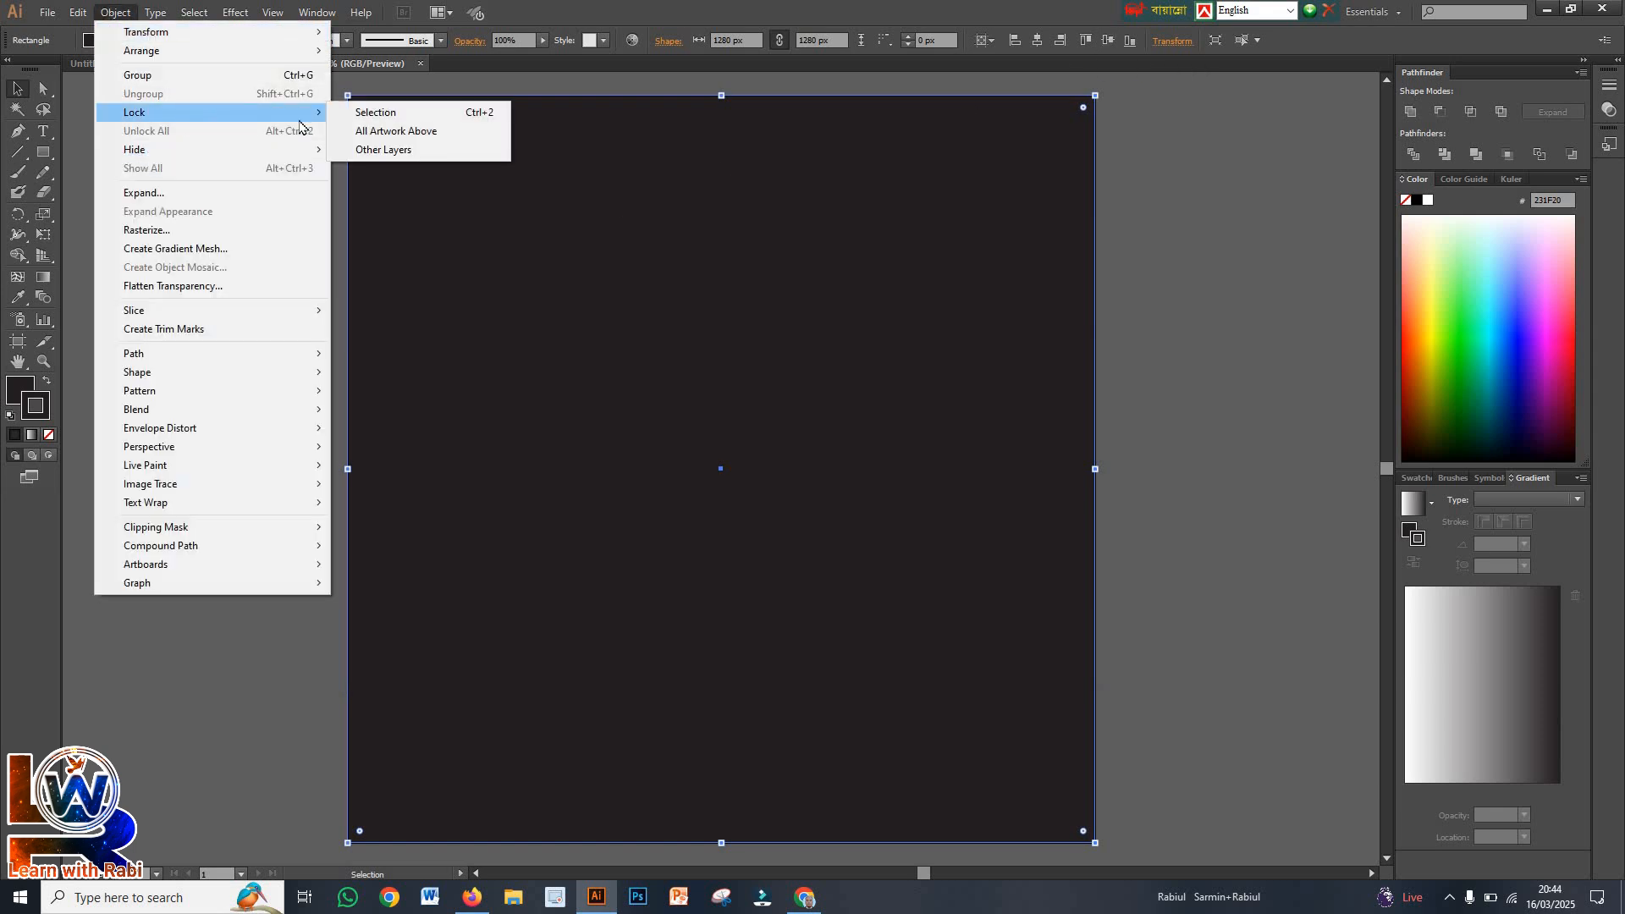
pyautogui.click(377, 114)
# Draw a circle about 548 px in diameter near the middle of the artboard
pyautogui.click(43, 152)
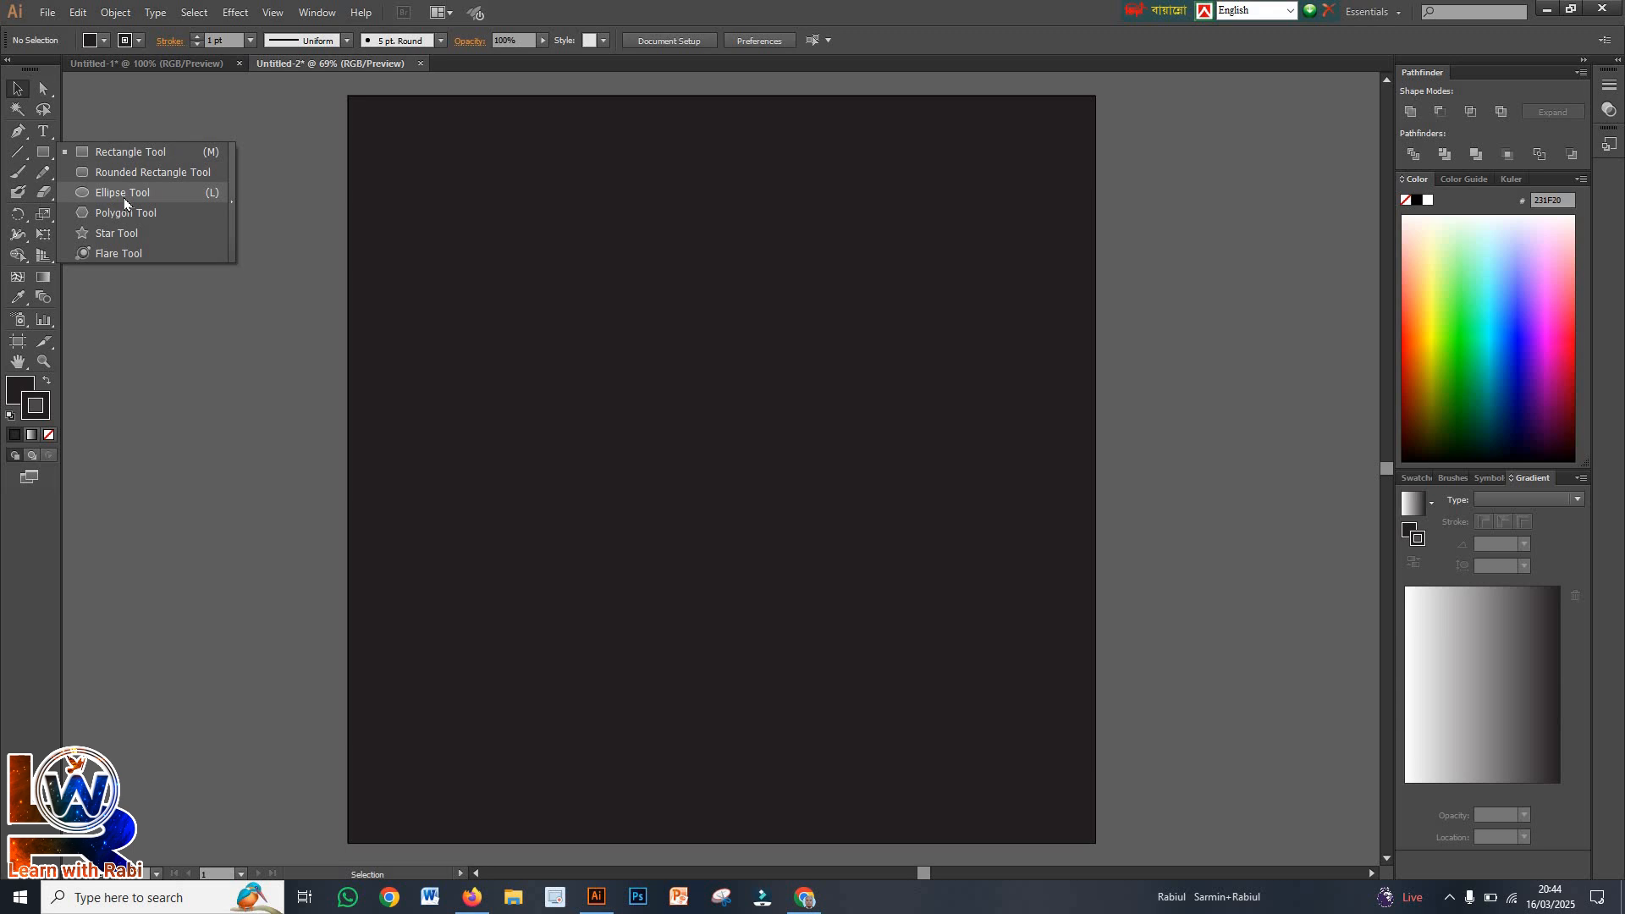
pyautogui.click(122, 193)
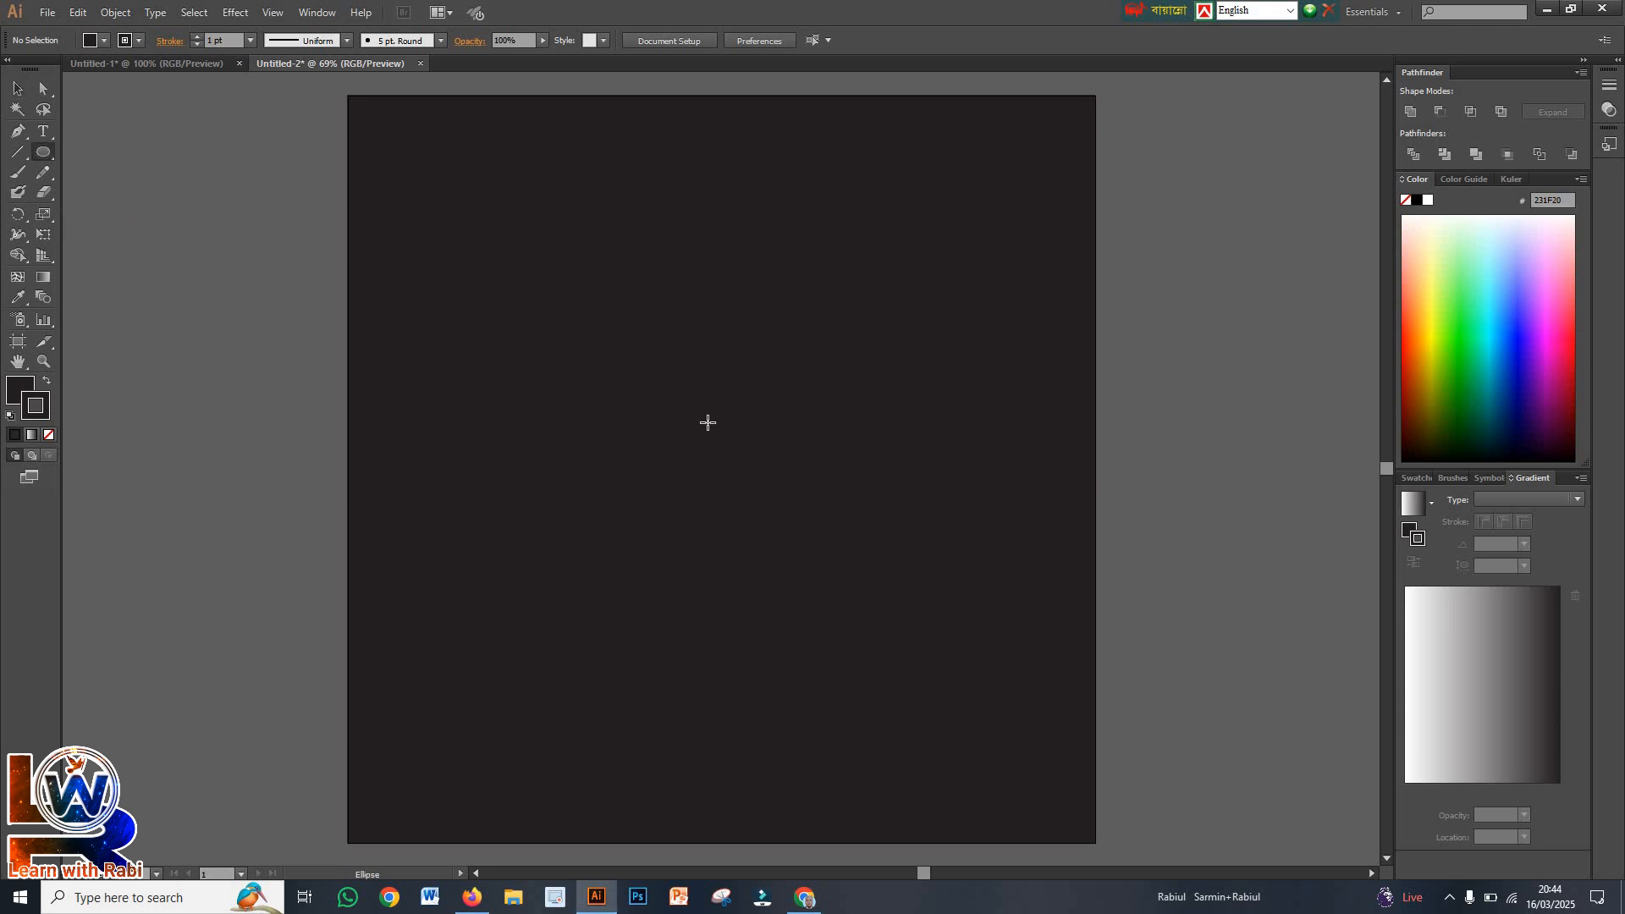
pyautogui.moveTo(713, 423); pyautogui.dragTo(869, 575)
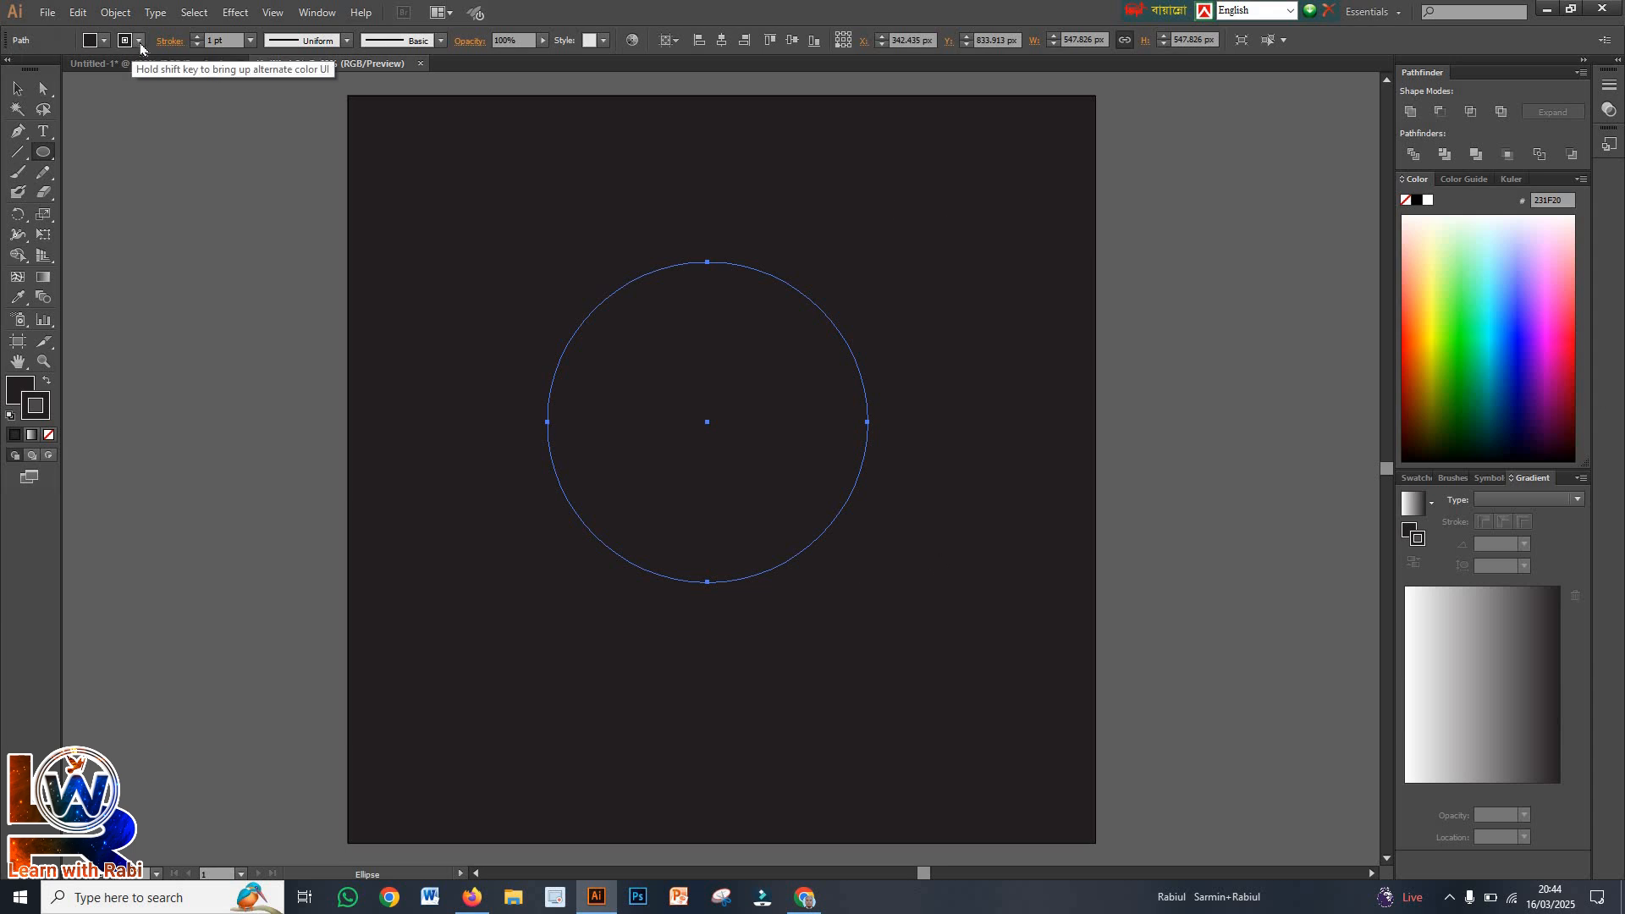
# Give the circle a 3 pt white stroke
pyautogui.click(196, 37)
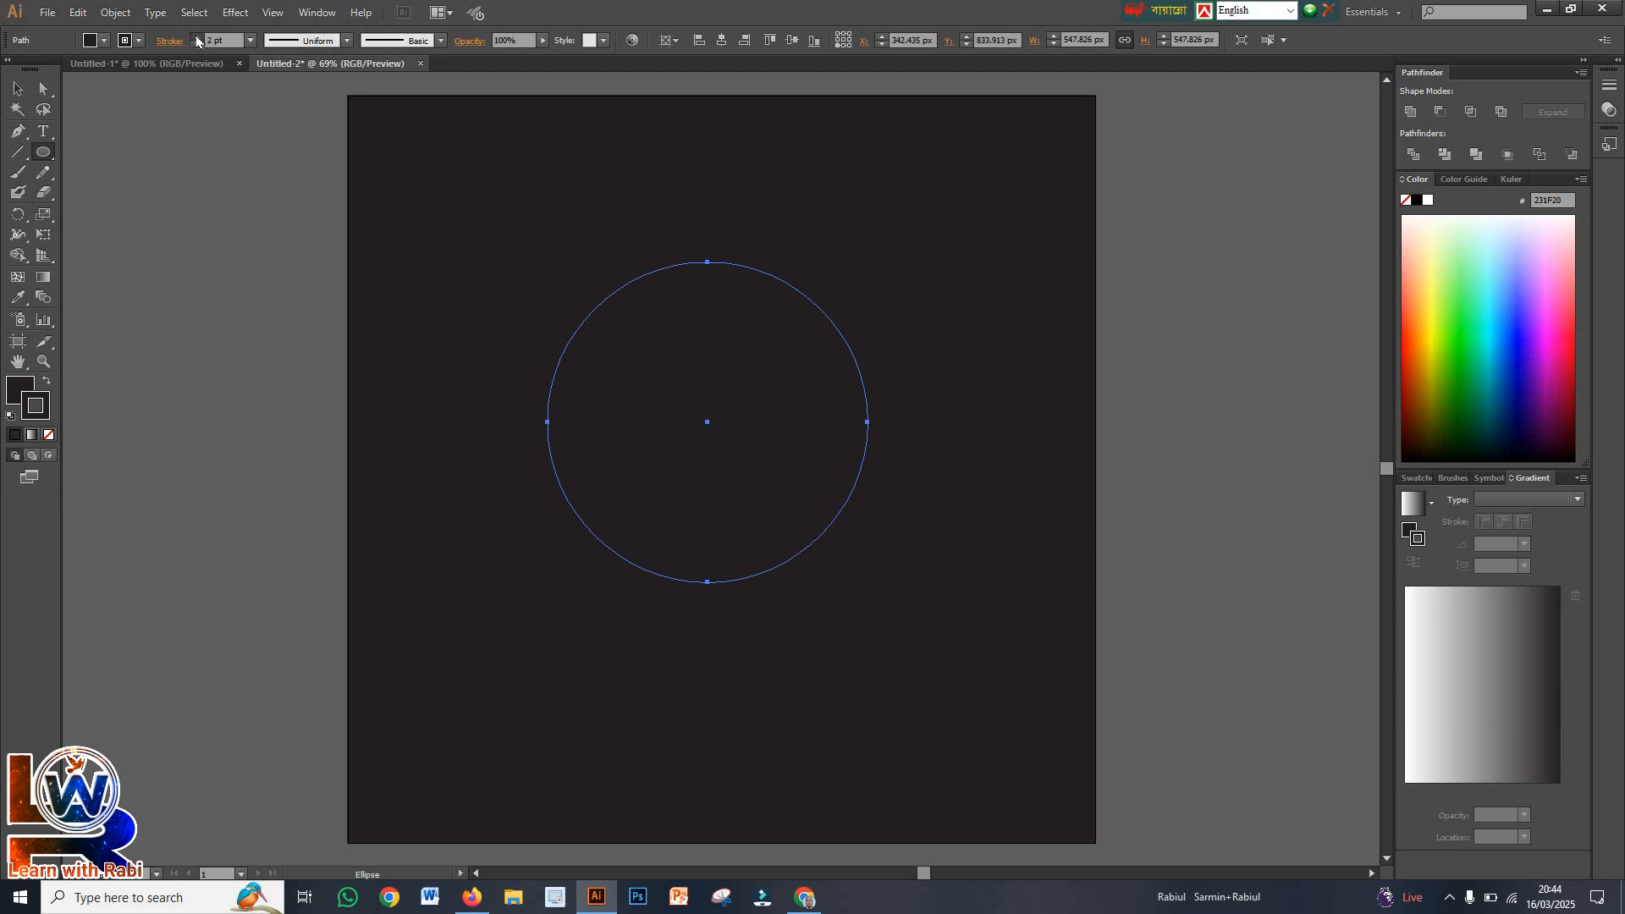
pyautogui.click(29, 86)
pyautogui.click(446, 255)
pyautogui.click(595, 378)
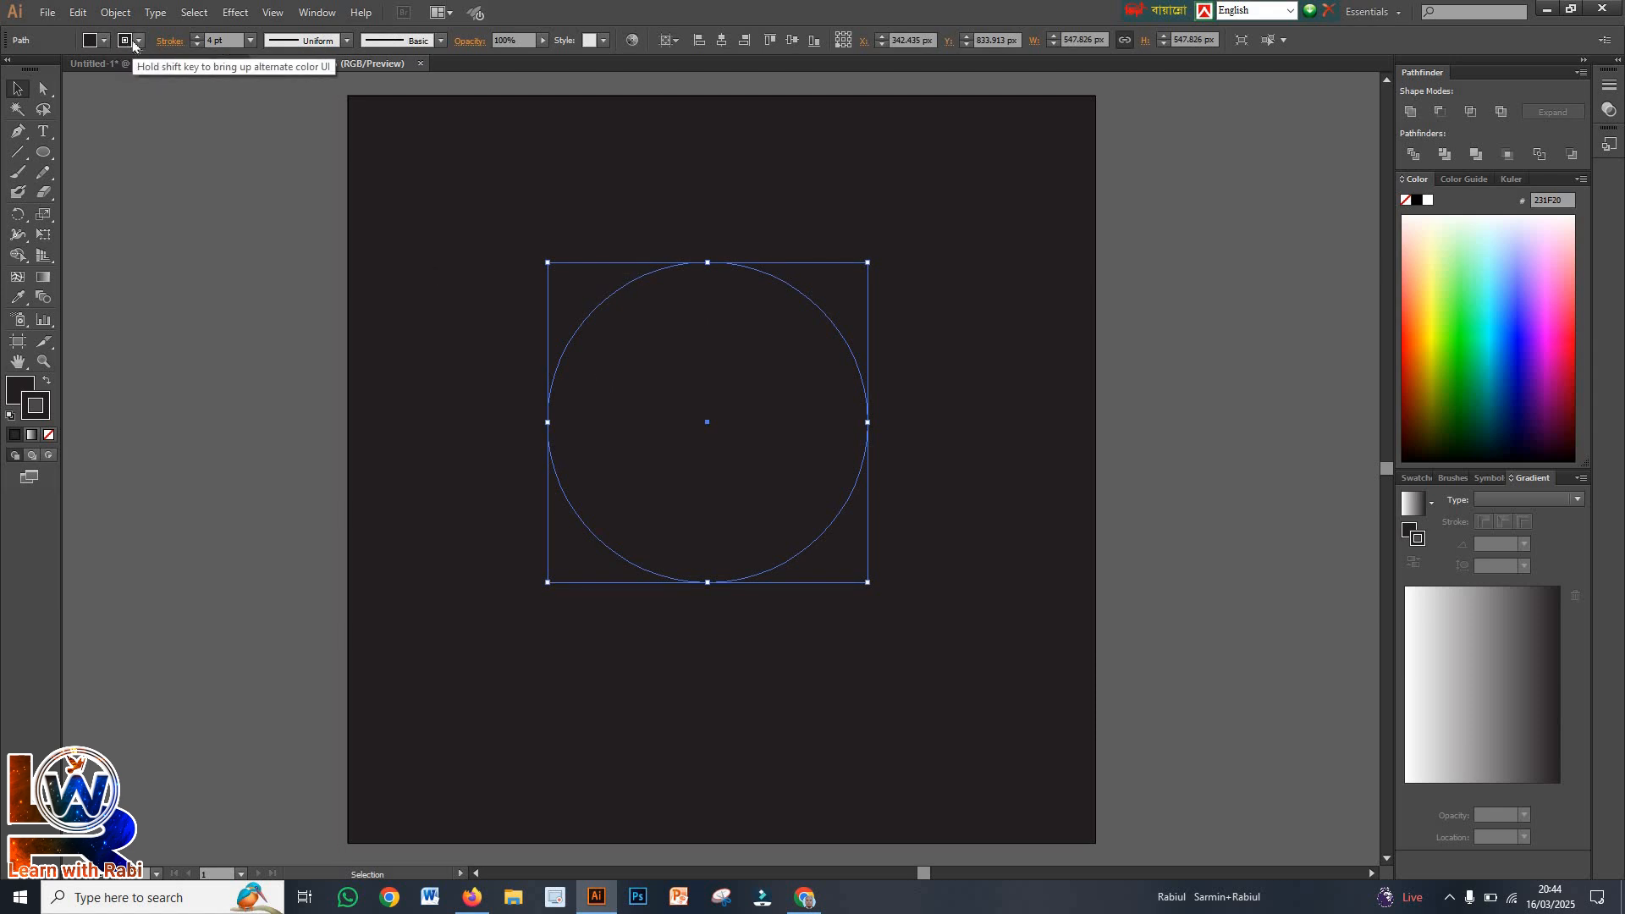
pyautogui.click(197, 46)
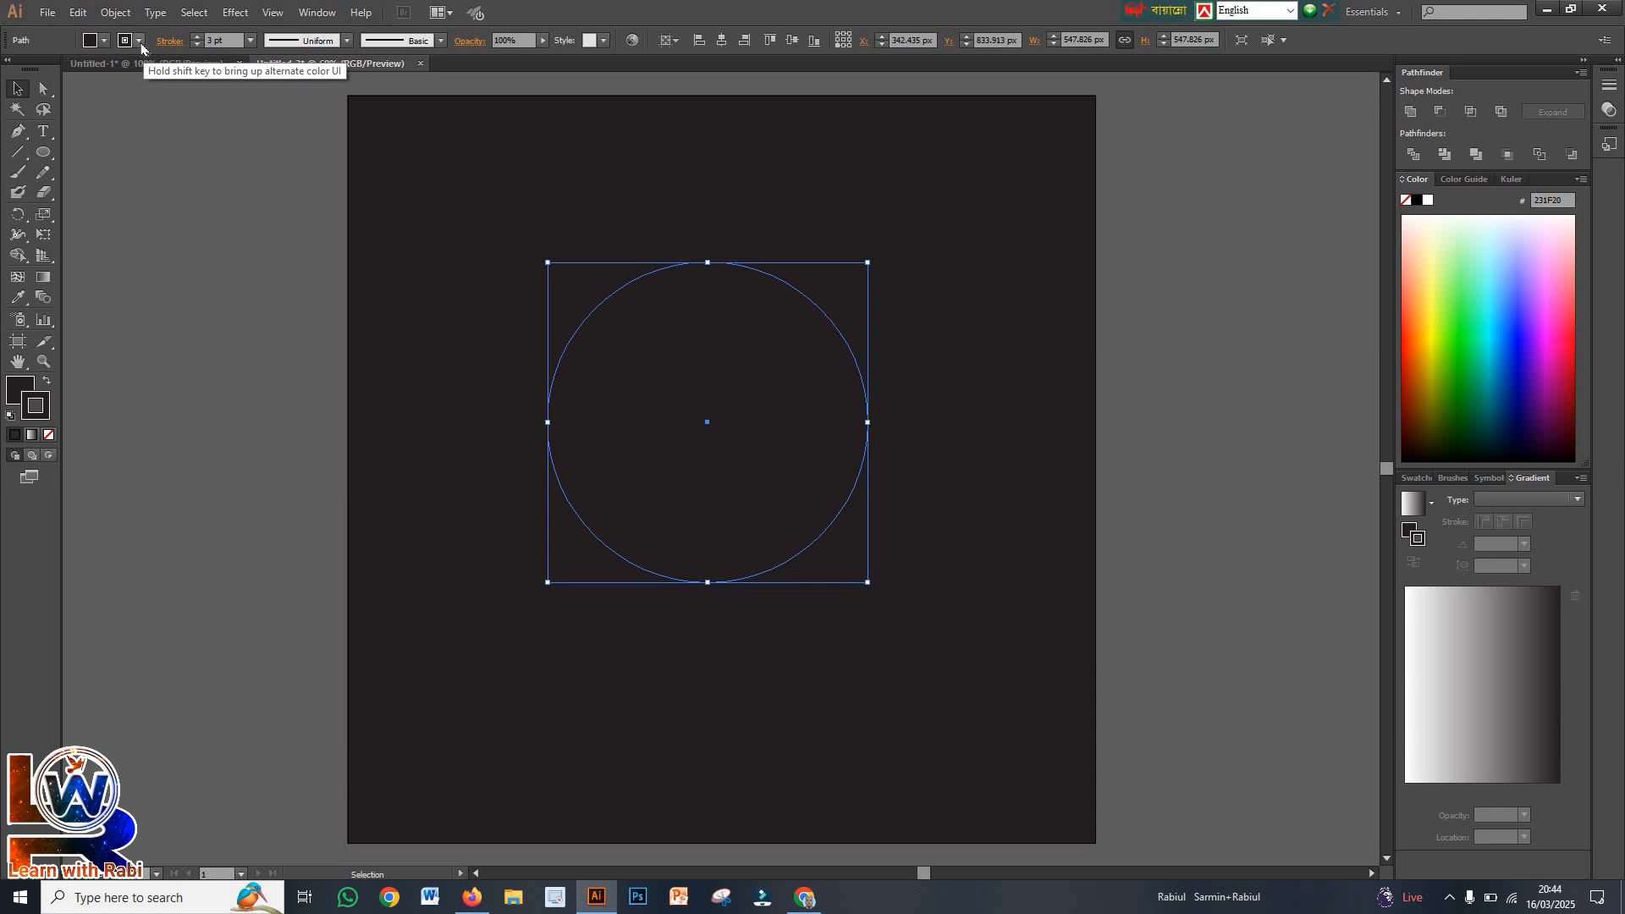
pyautogui.click(138, 41)
pyautogui.click(34, 69)
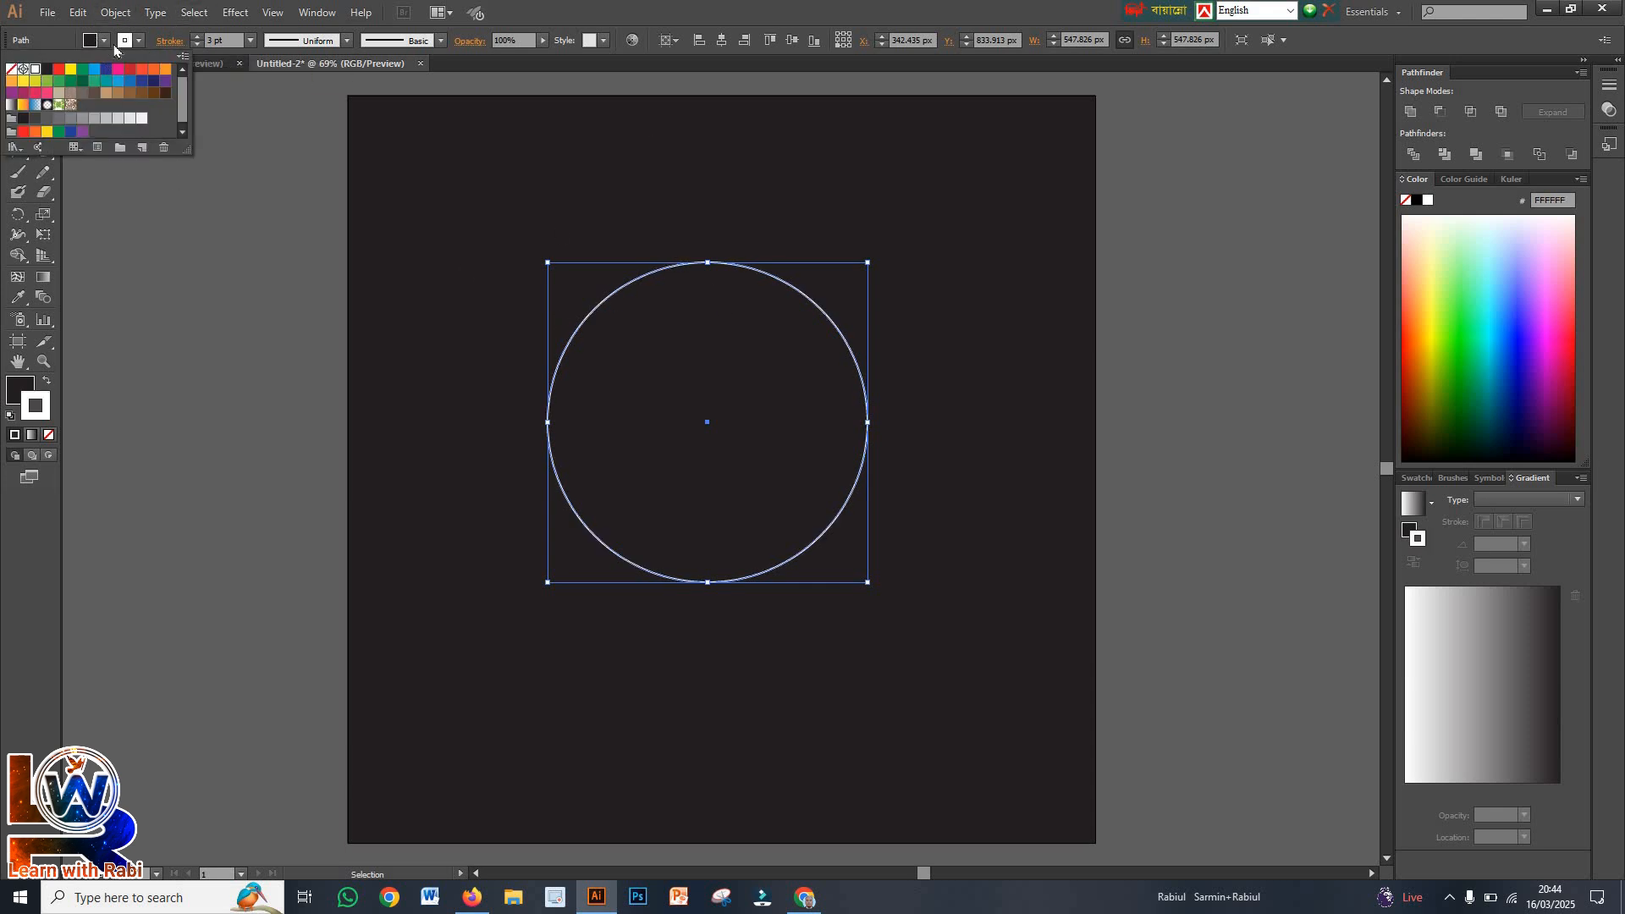
# Remove the circle's fill so that it has only its outline
pyautogui.click(27, 387)
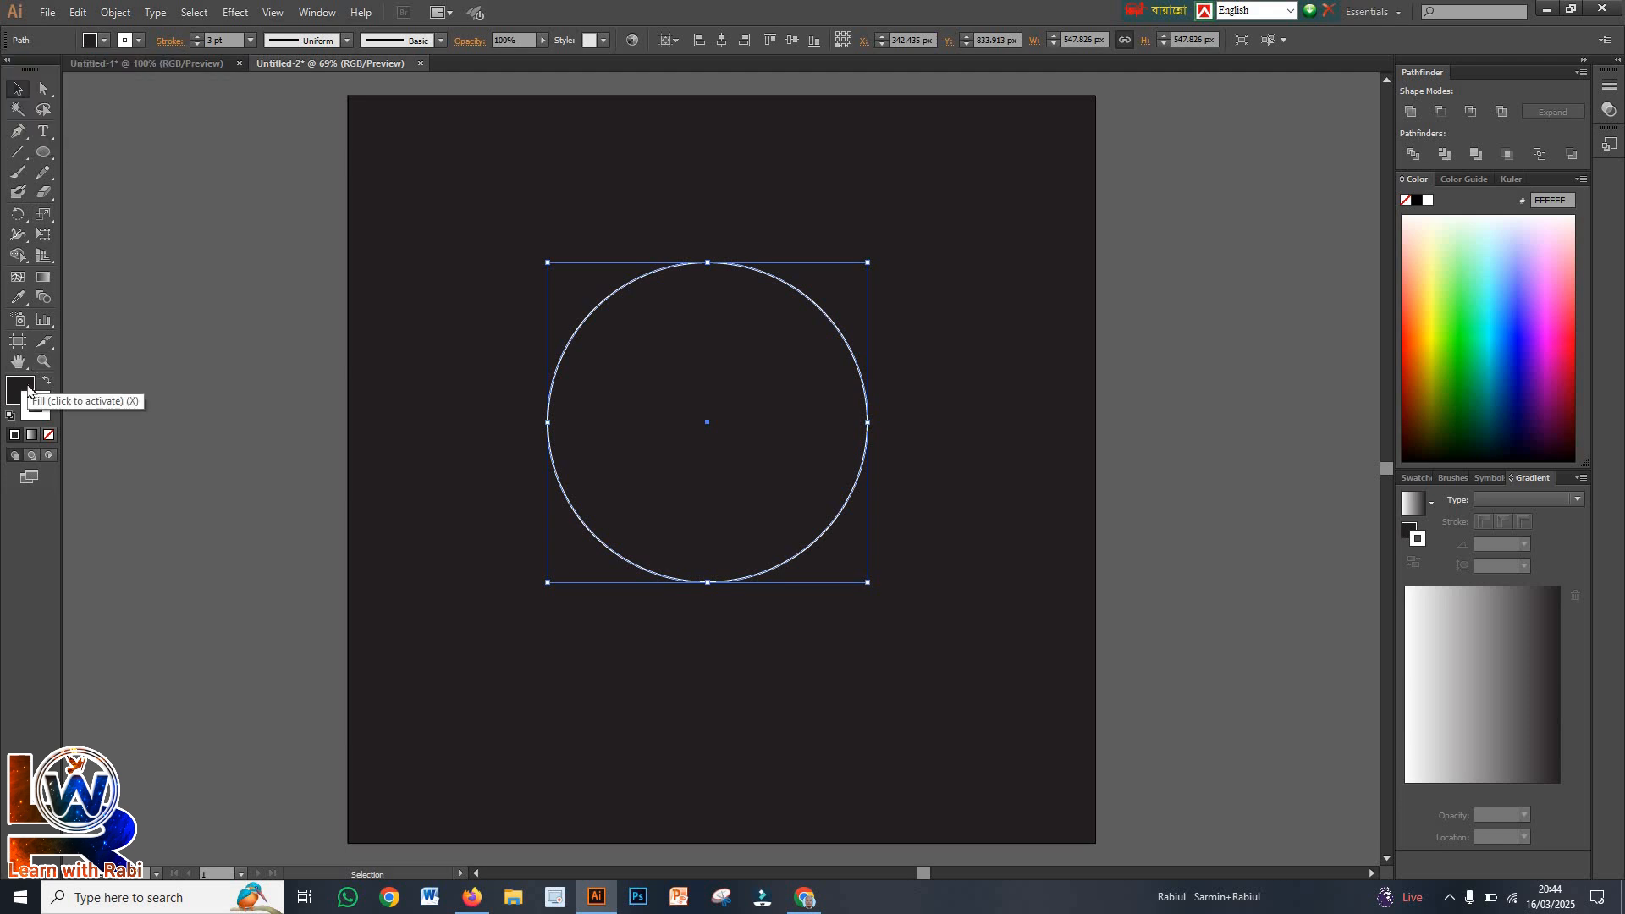
pyautogui.click(28, 391)
pyautogui.click(49, 434)
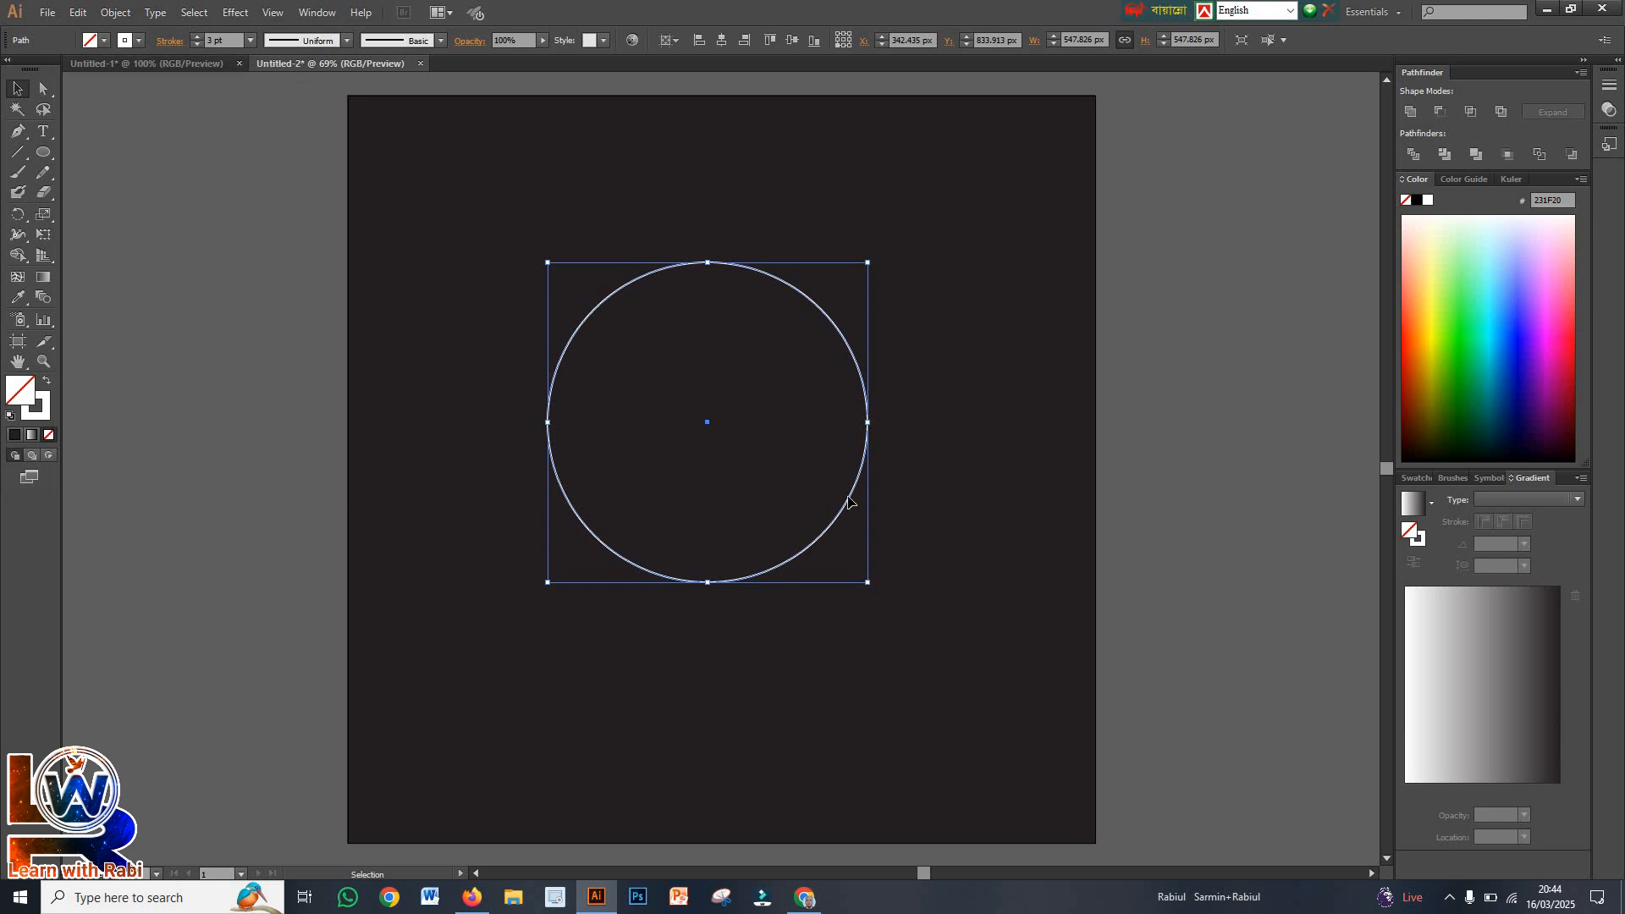
# Draw a horizontal line about 550 px long across the circle through its left and right anchor points
pyautogui.click(434, 239)
pyautogui.moveTo(492, 349); pyautogui.dragTo(643, 478)
pyautogui.click(17, 152)
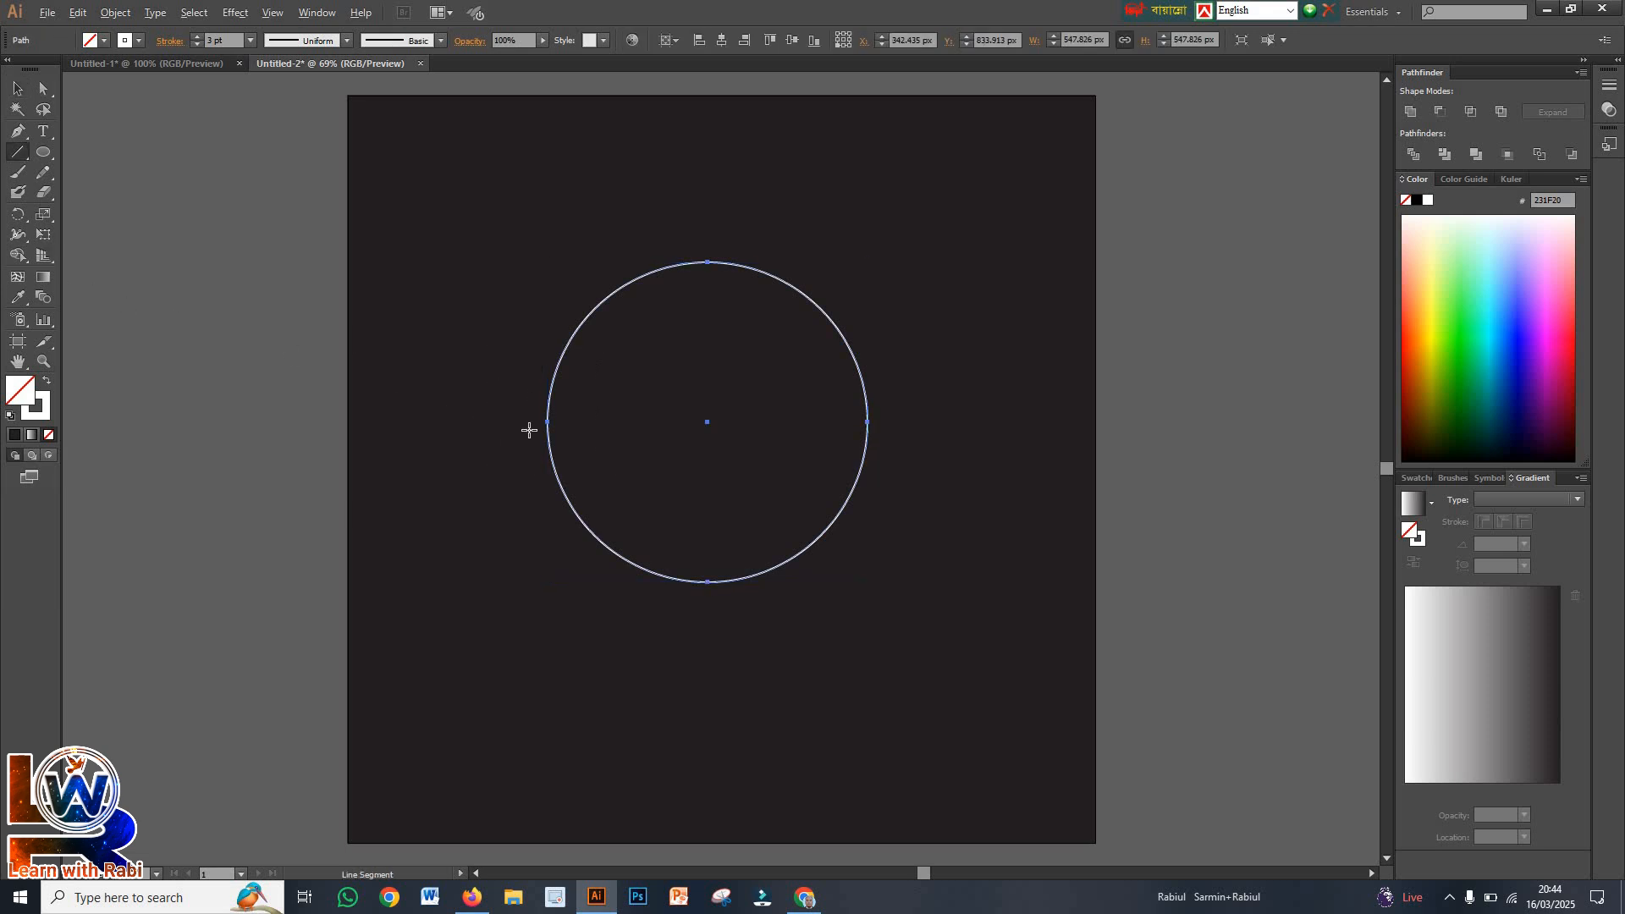
pyautogui.scroll(1, 529, 430)
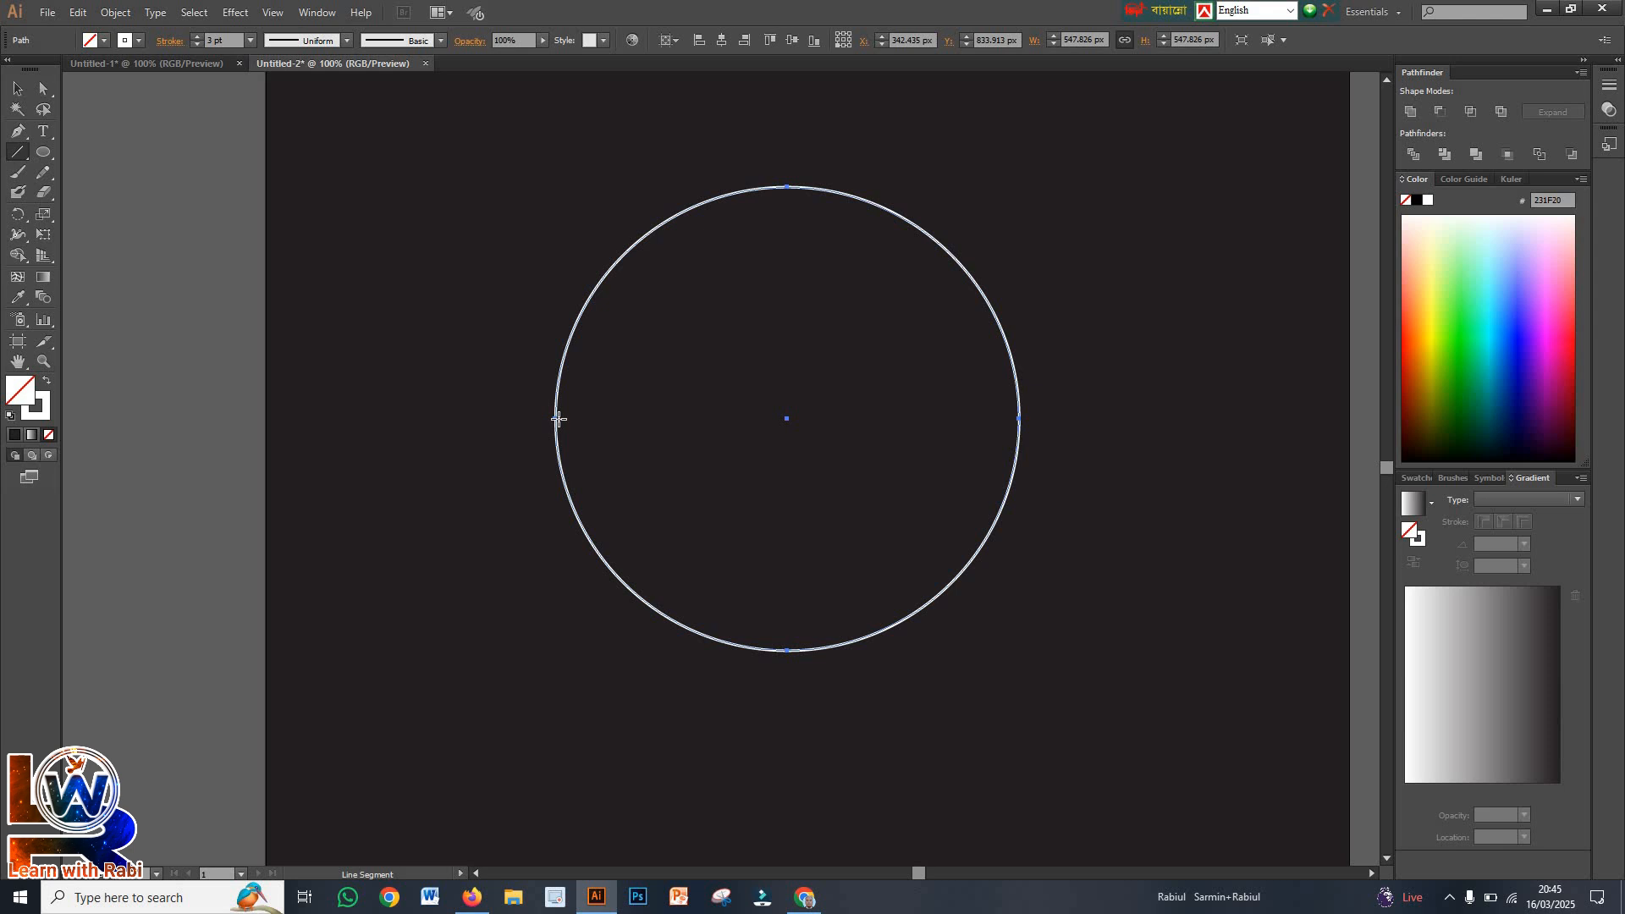
pyautogui.moveTo(556, 418); pyautogui.dragTo(1019, 418)
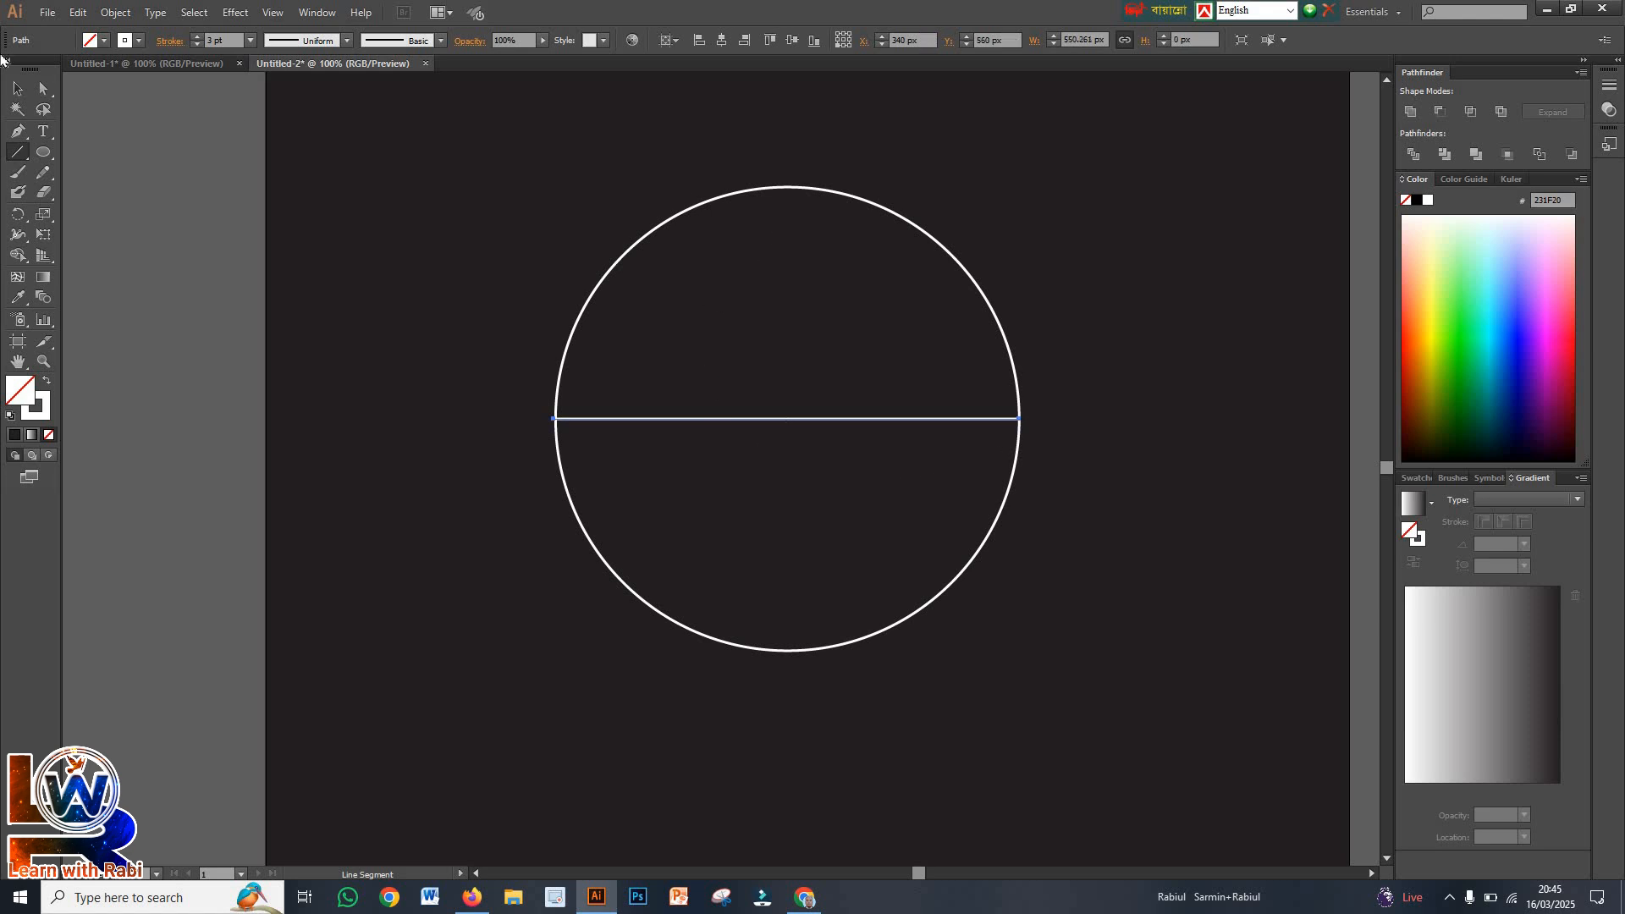
# Draw a vertical line about 551 px long through the circle's top and bottom anchor points
pyautogui.click(17, 89)
pyautogui.moveTo(677, 180); pyautogui.dragTo(784, 211)
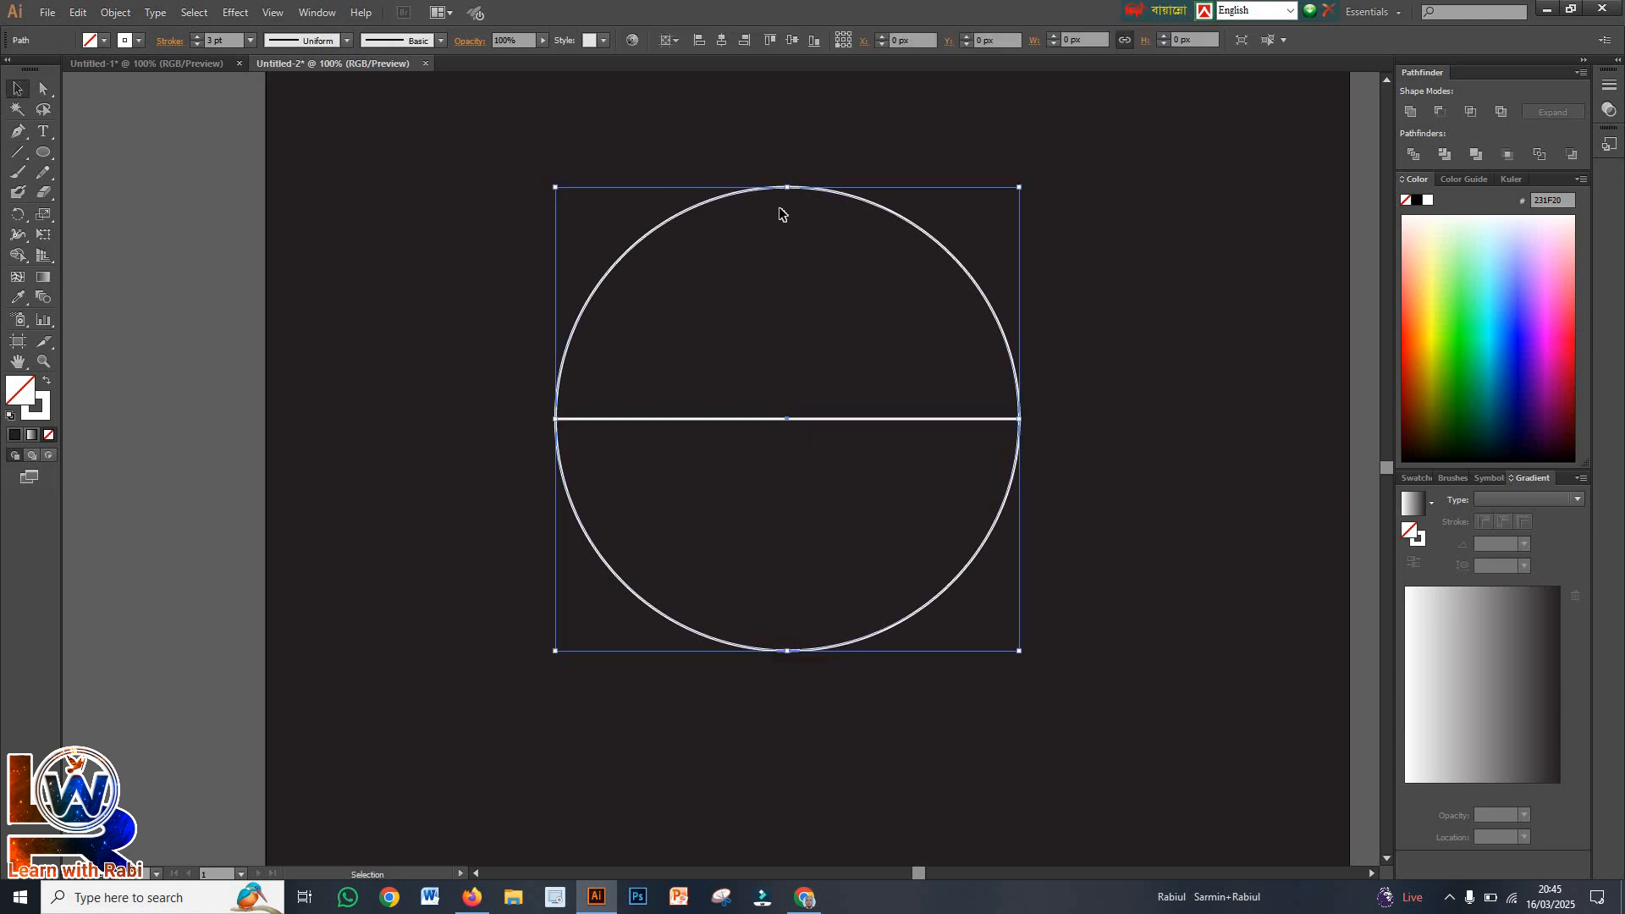
pyautogui.click(16, 152)
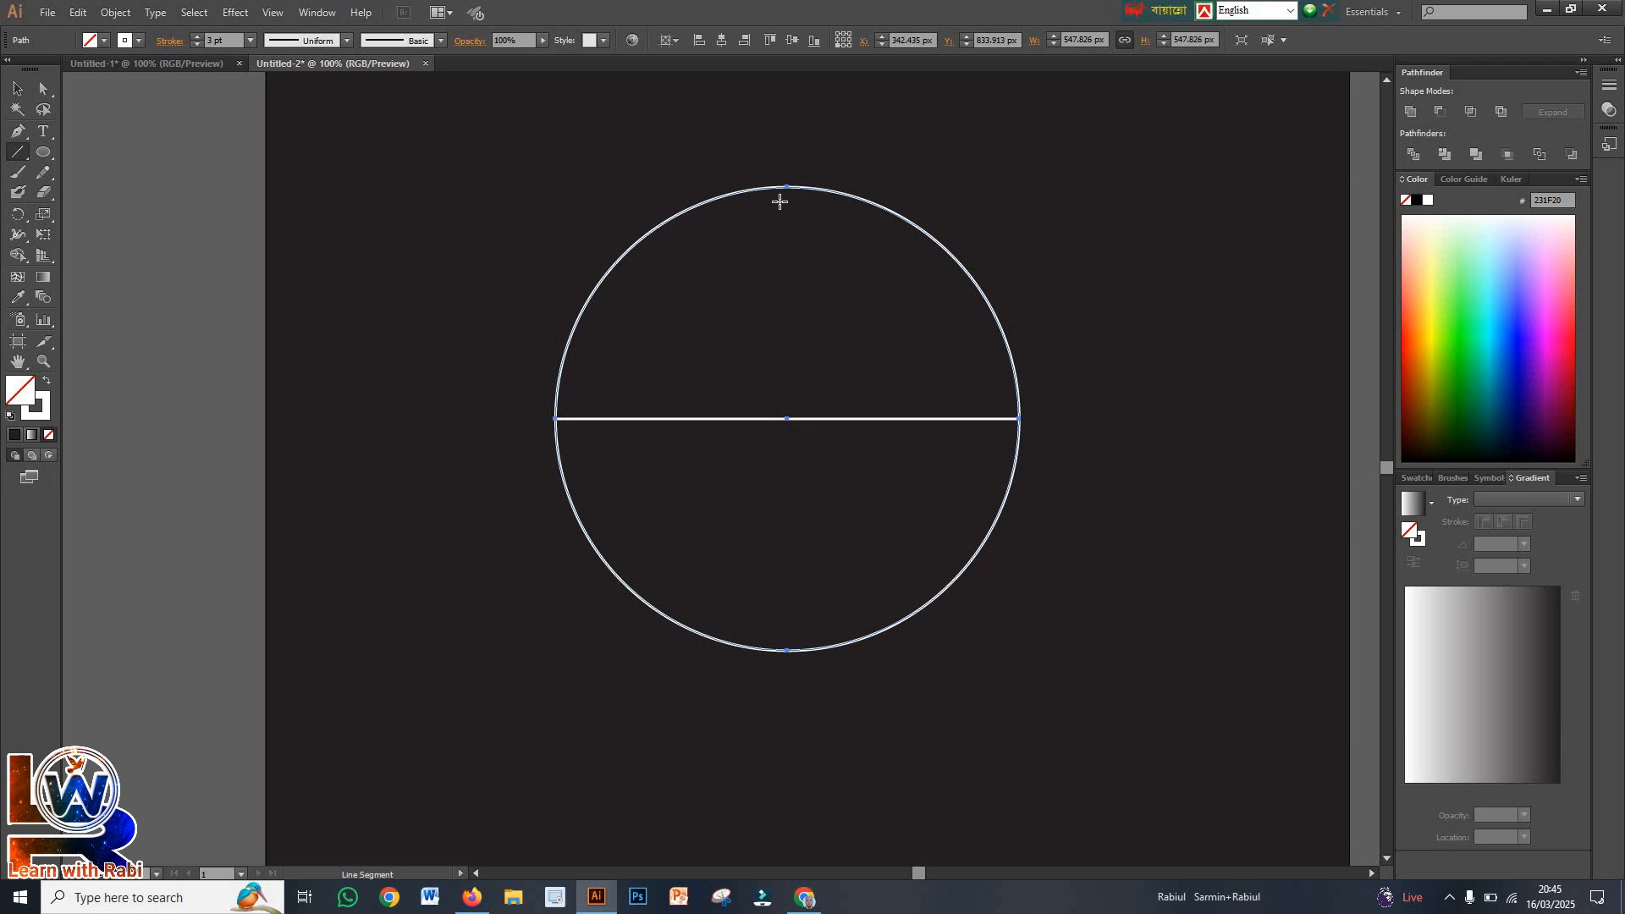
pyautogui.moveTo(787, 186); pyautogui.dragTo(786, 644)
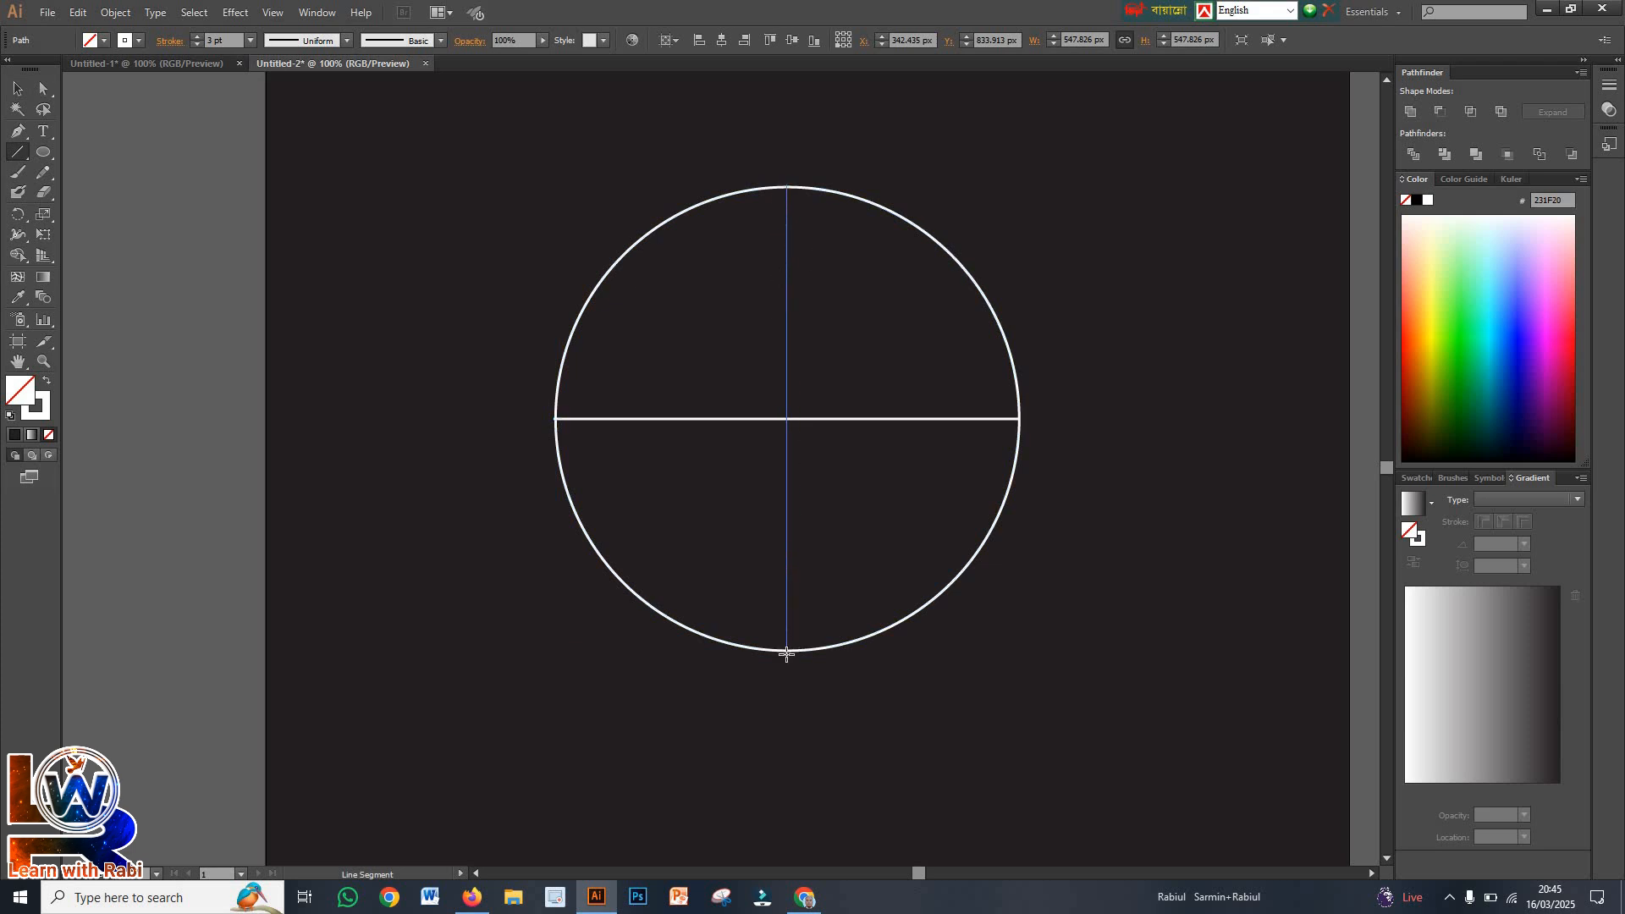
pyautogui.moveTo(786, 651); pyautogui.dragTo(786, 651)
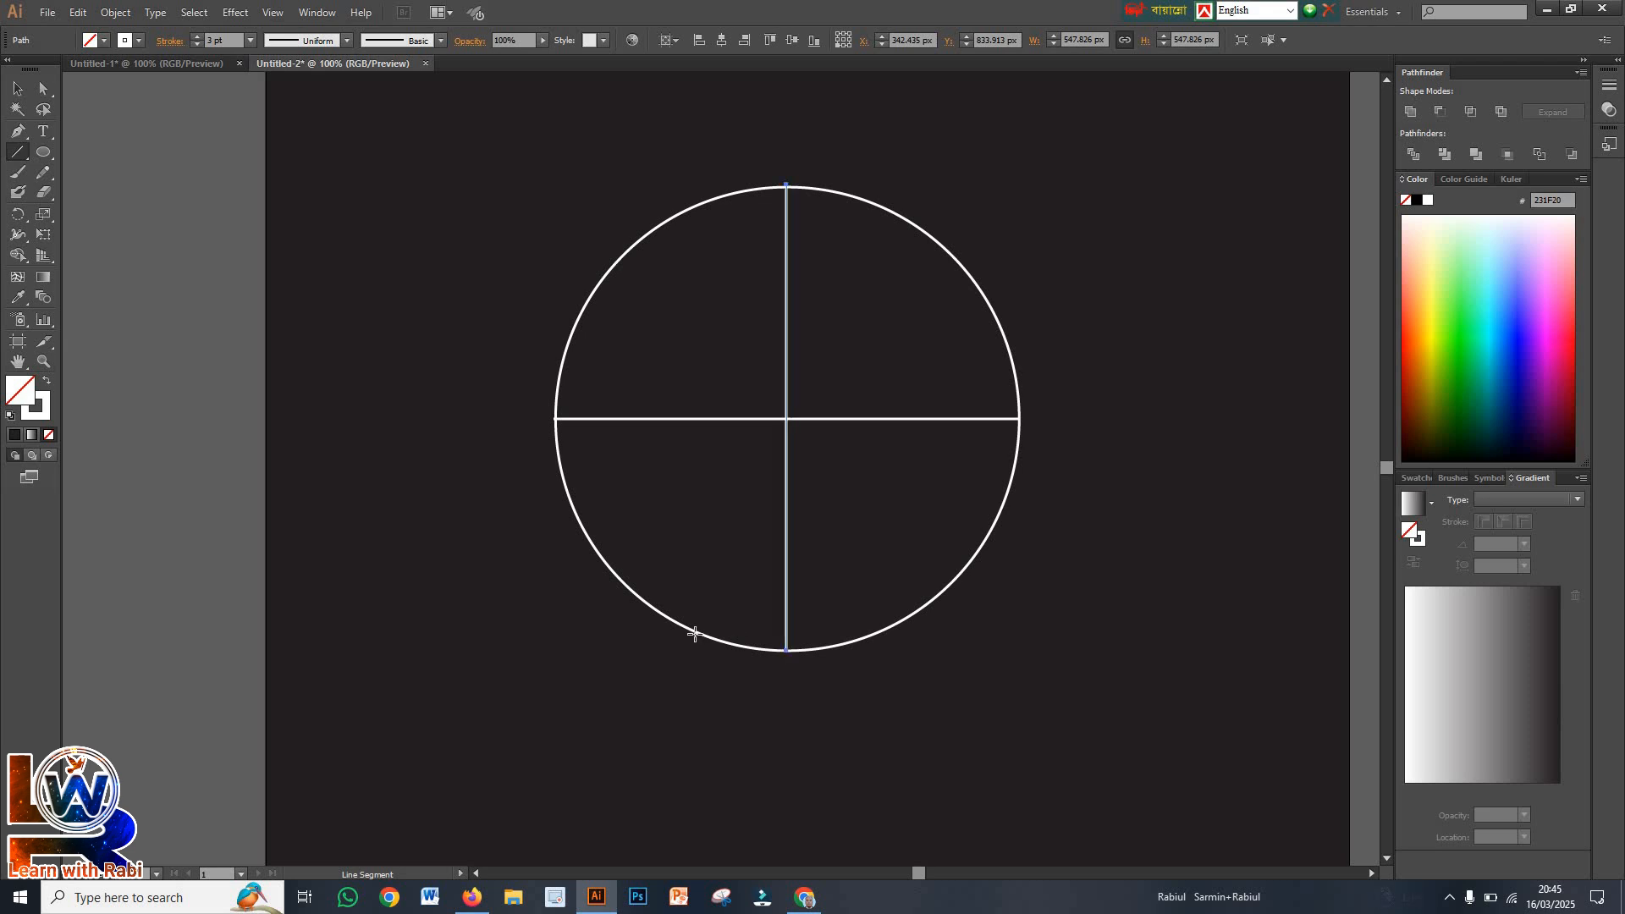
# Try grouping the circle with its horizontal and vertical diameter lines
pyautogui.click(17, 88)
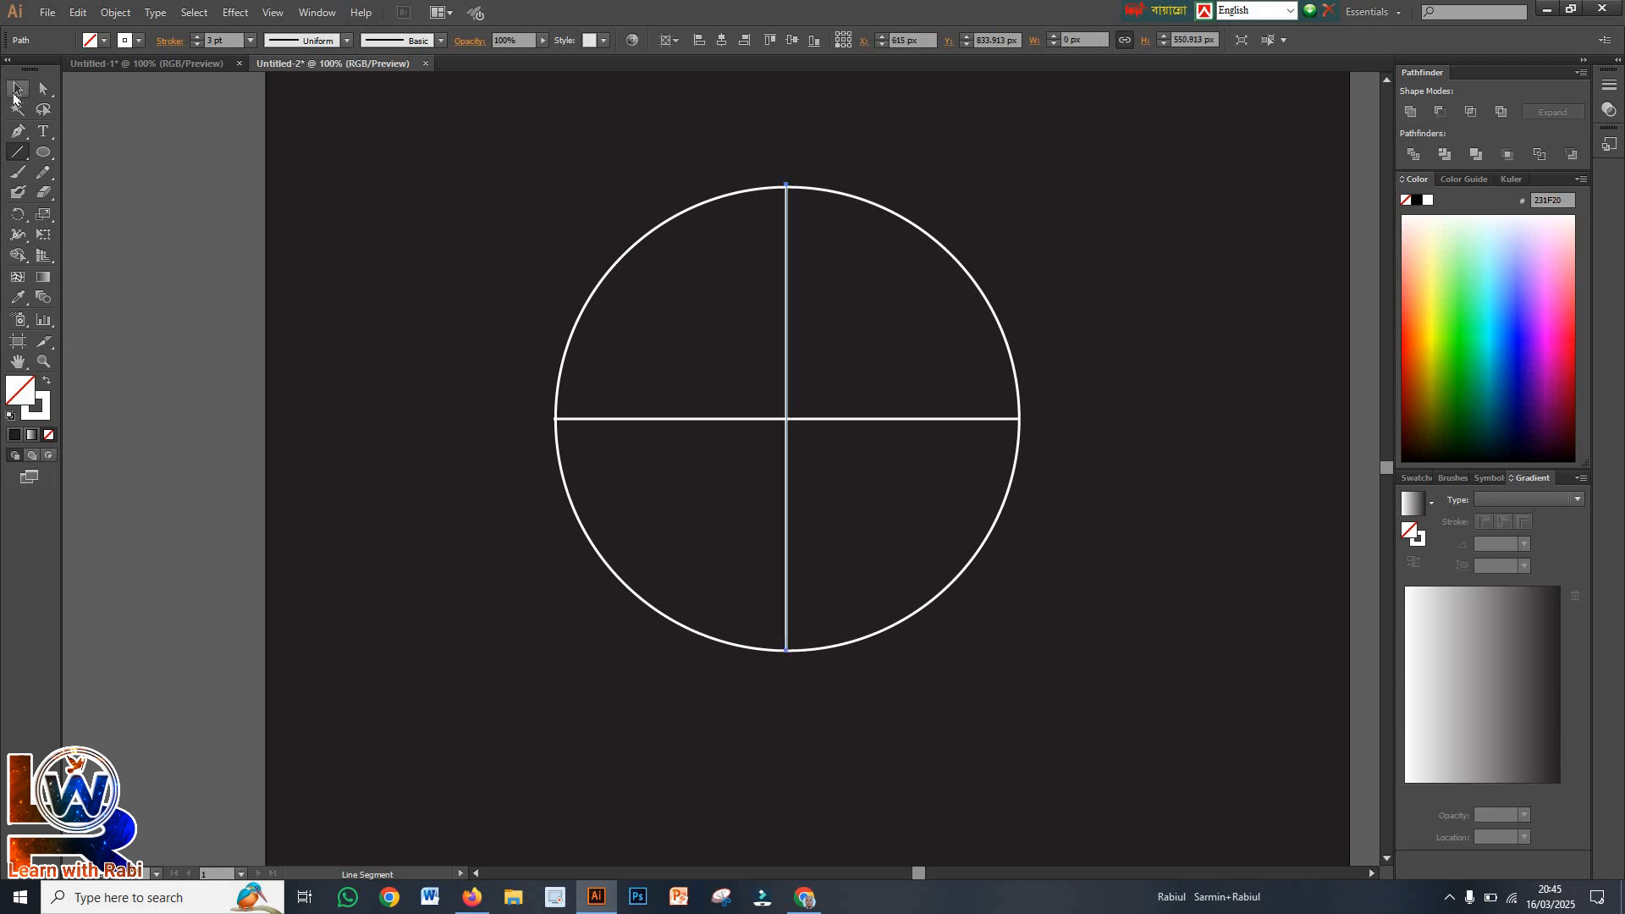
pyautogui.click(529, 311)
pyautogui.moveTo(441, 208); pyautogui.dragTo(1103, 715)
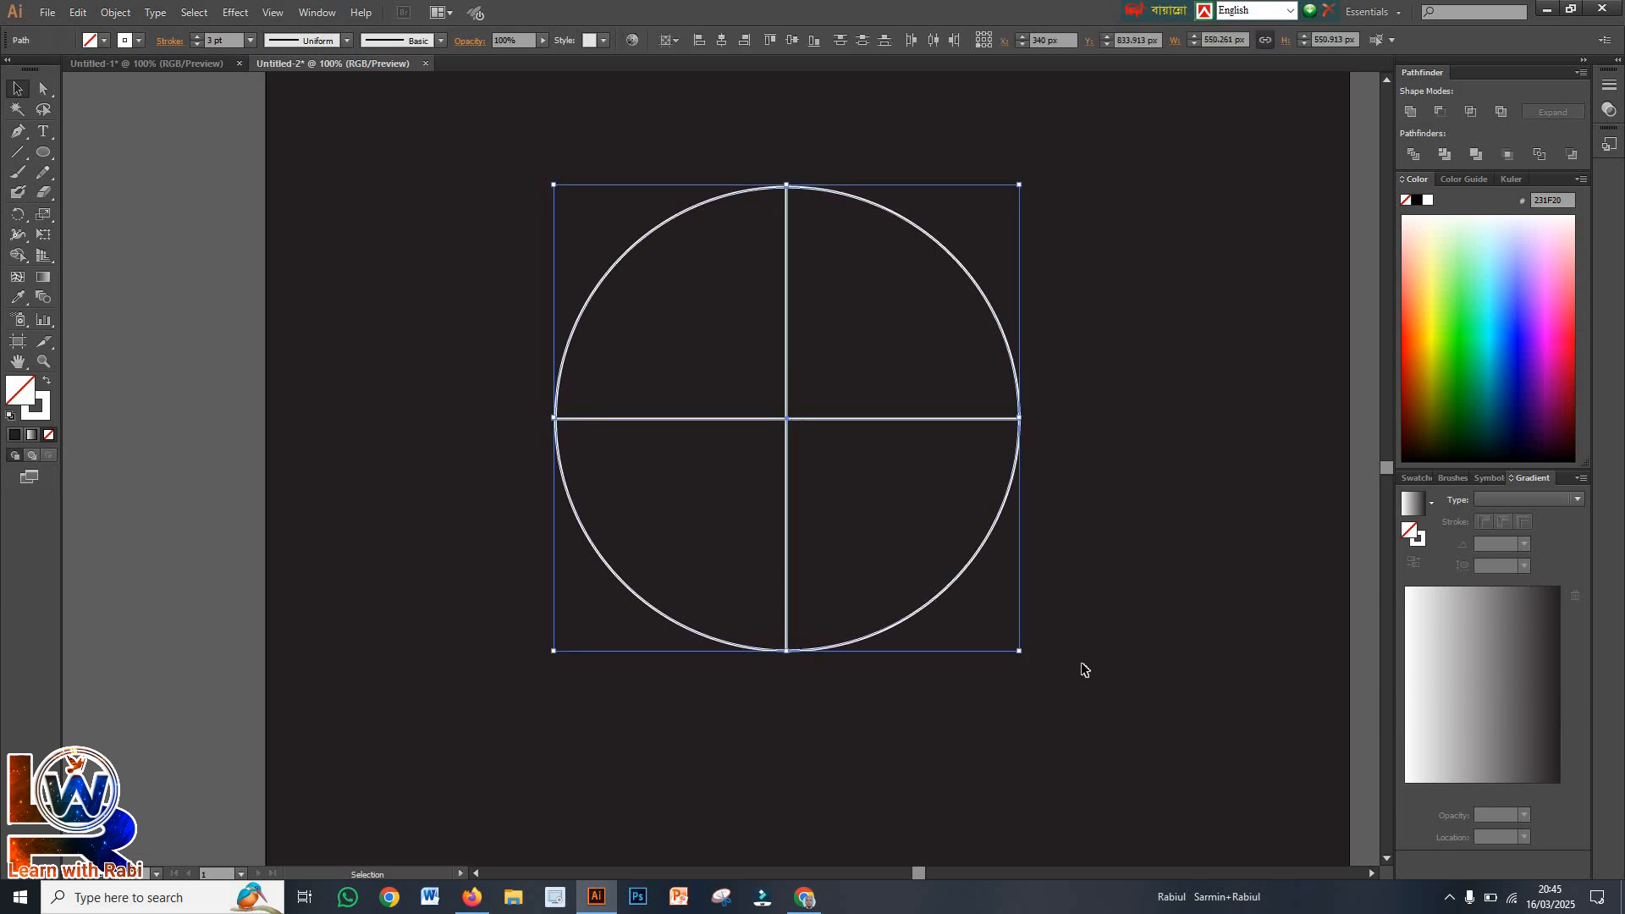
pyautogui.rightClick(858, 388)
pyautogui.click(882, 462)
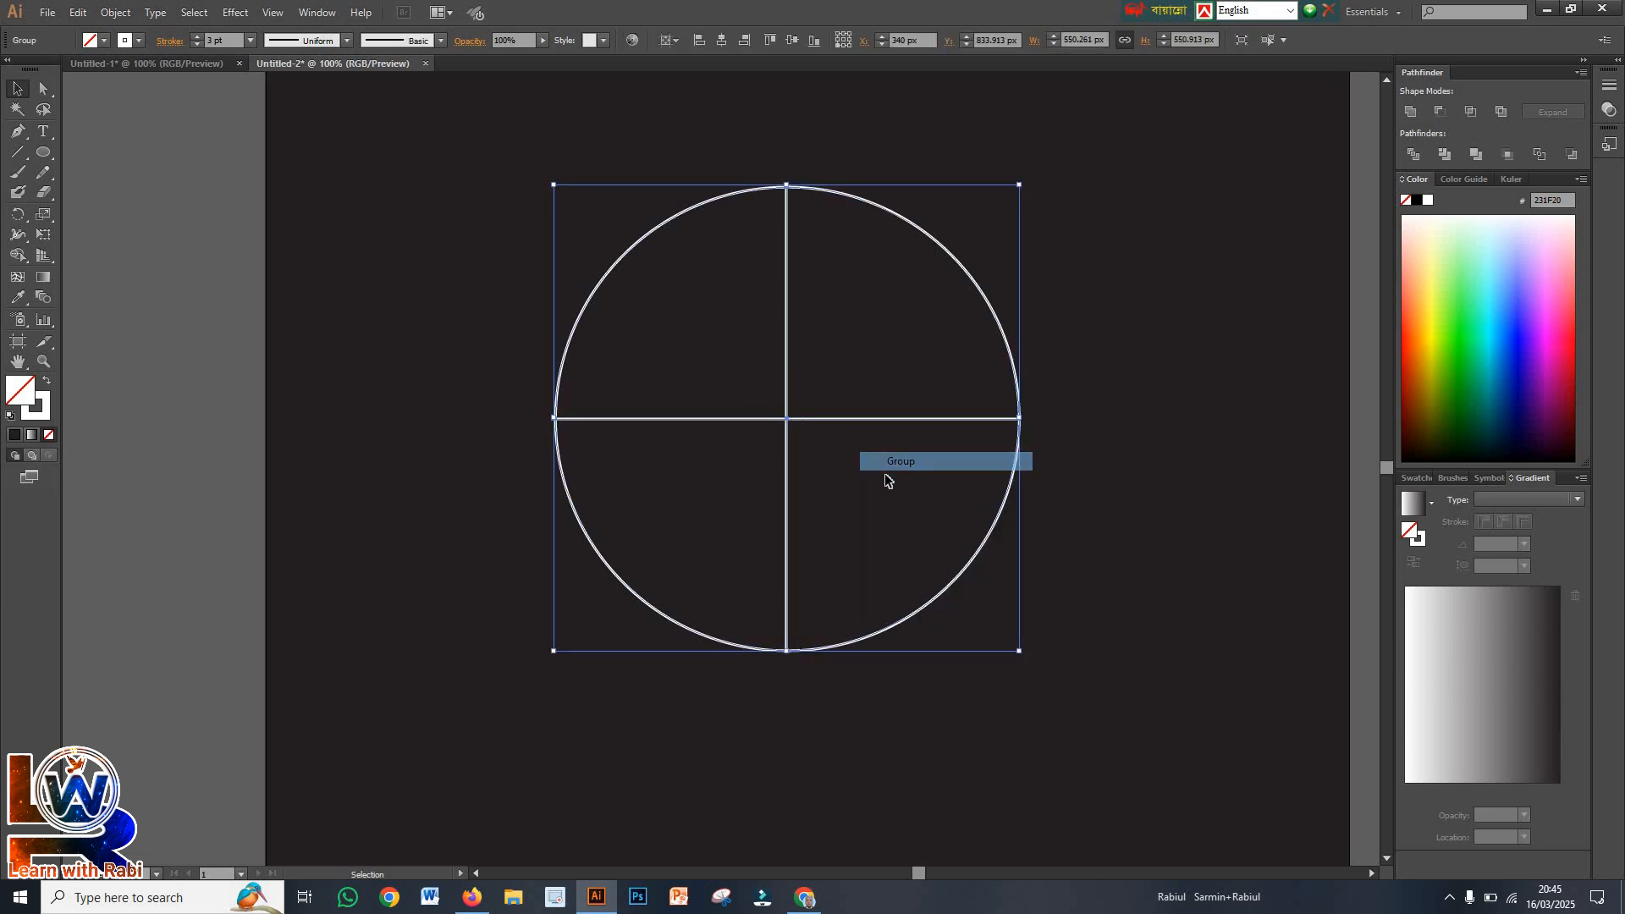
# Group the circle and both crossing lines, and split the group into quarters with the Pathfinder Divide operation
pyautogui.click(506, 188)
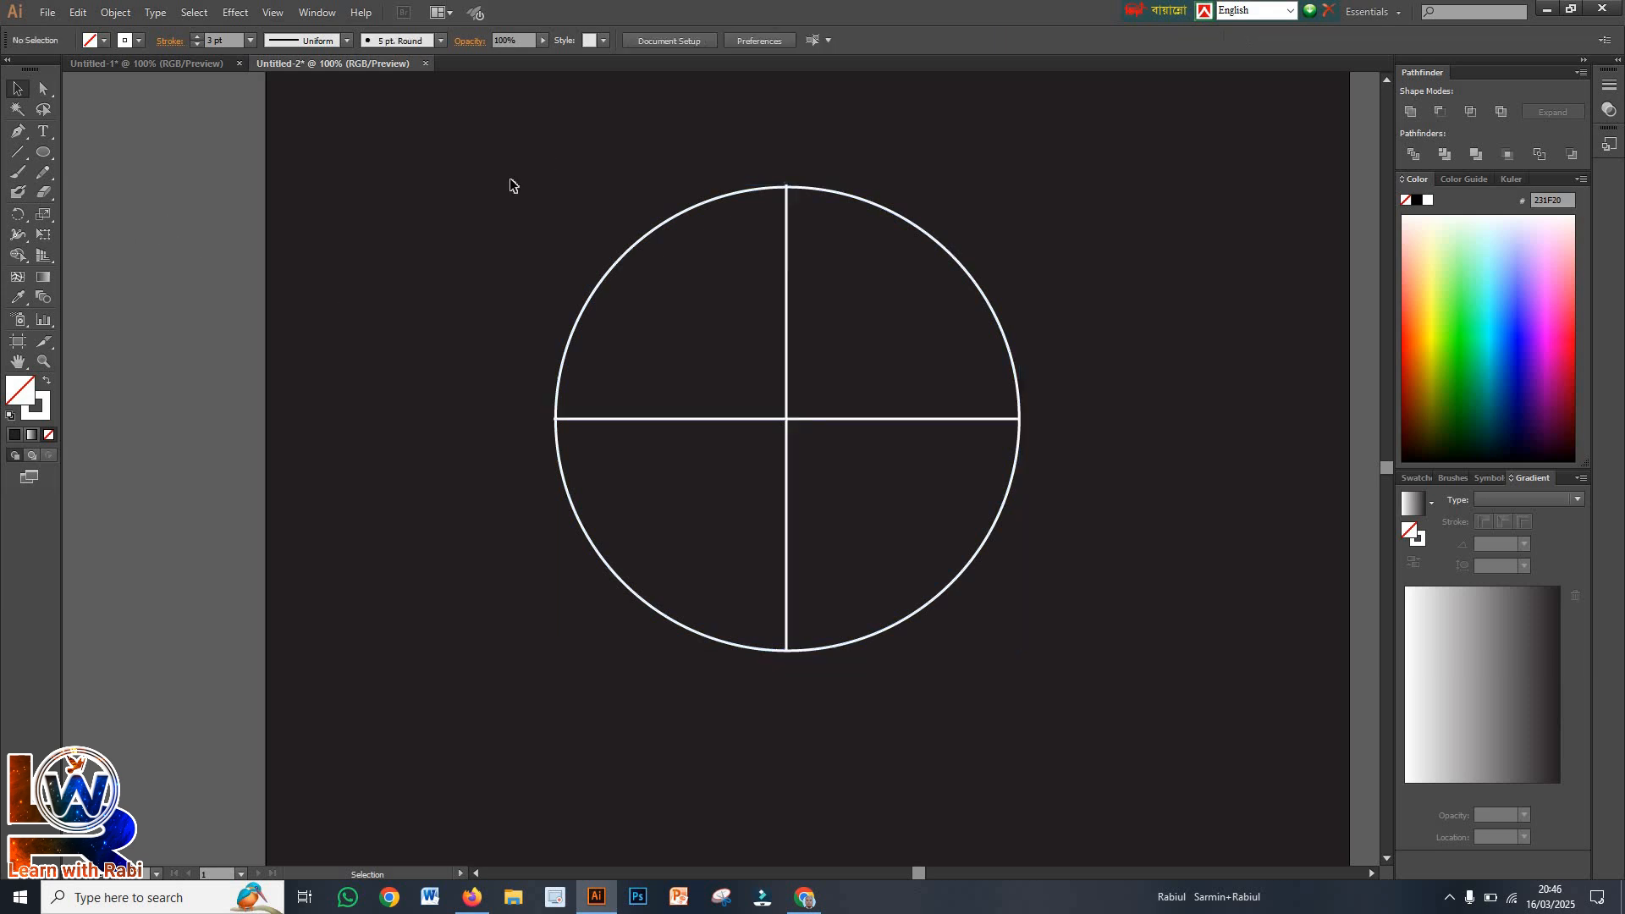
pyautogui.moveTo(503, 188); pyautogui.dragTo(1081, 693)
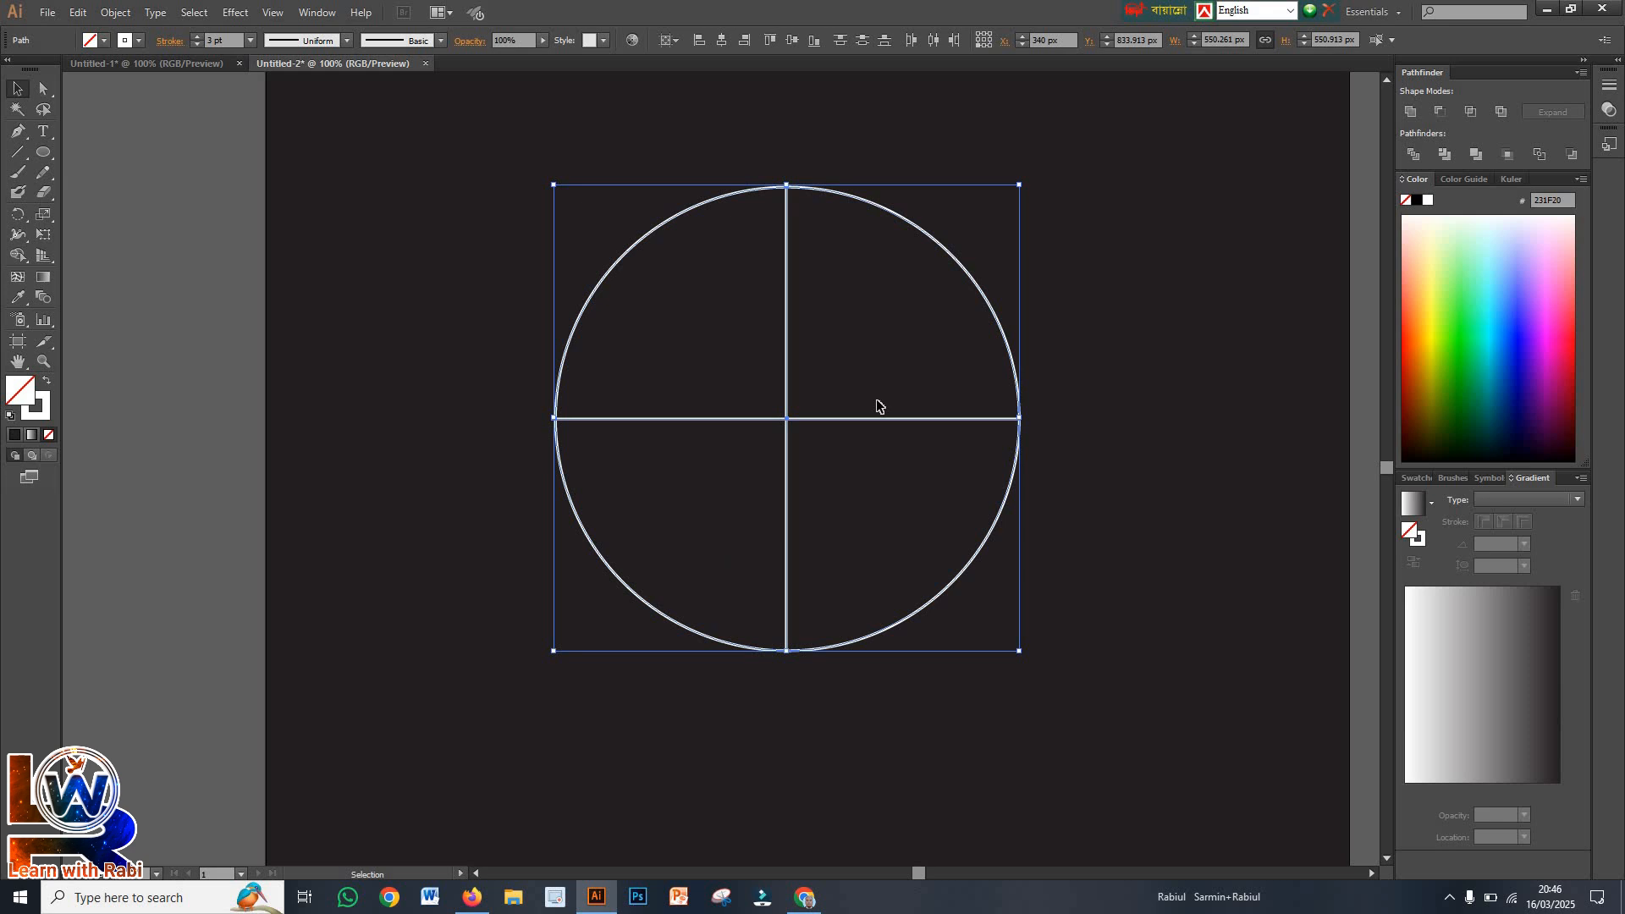
pyautogui.rightClick(860, 288)
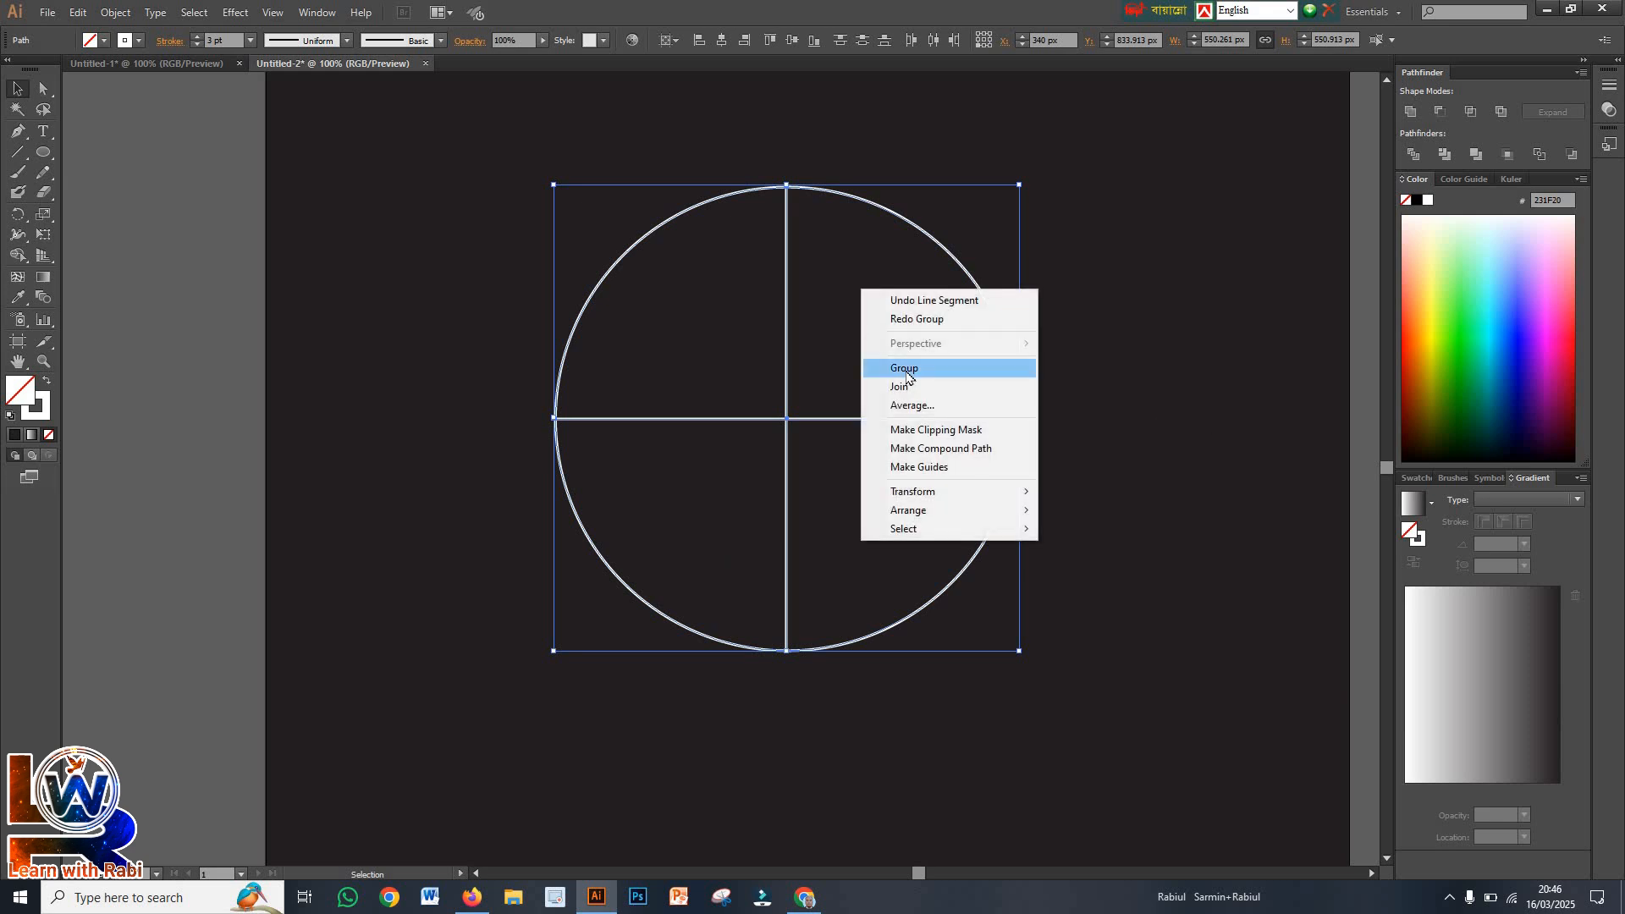
pyautogui.click(906, 370)
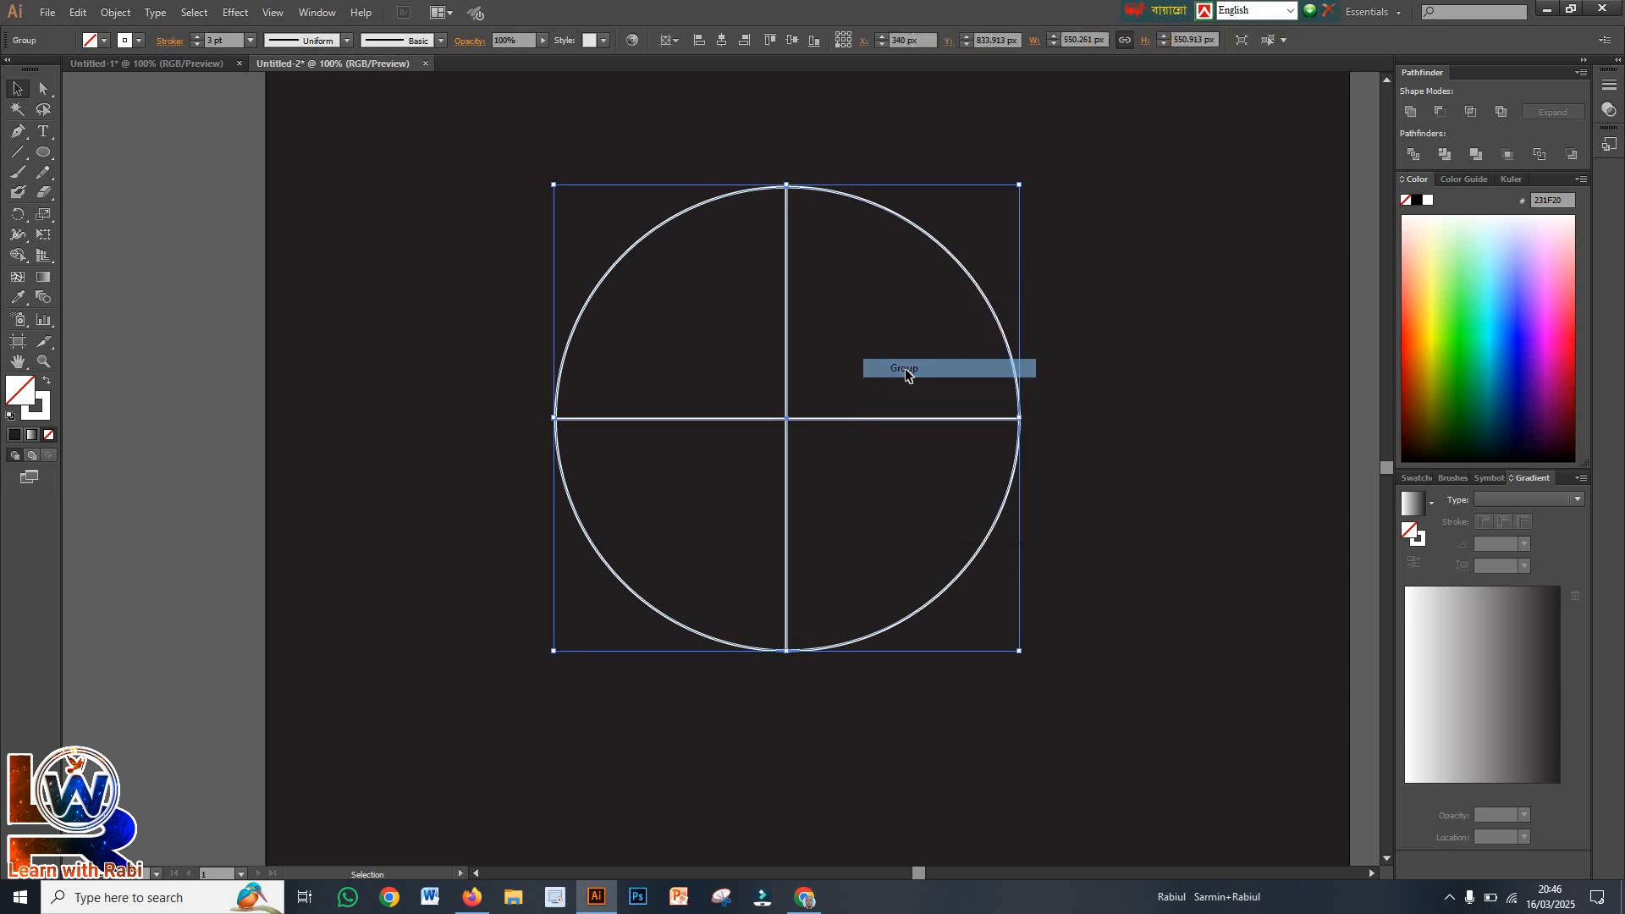
pyautogui.click(1413, 156)
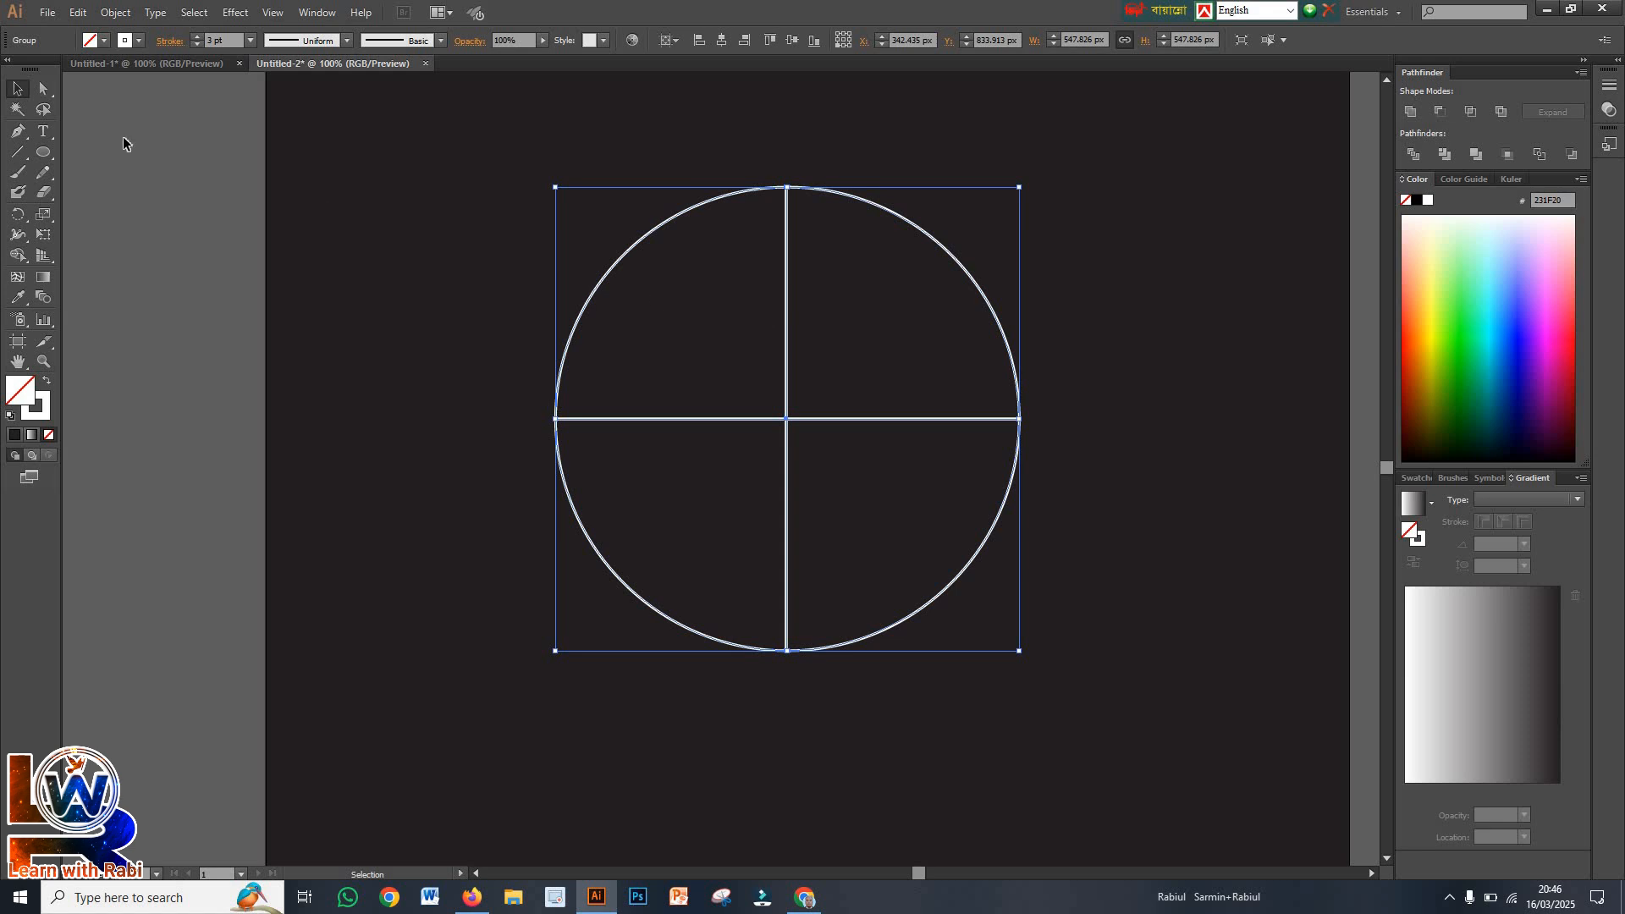
# Delete the anchor points at the centre of the divided circle, leaving only the four outer arcs
pyautogui.click(47, 93)
pyautogui.moveTo(745, 371); pyautogui.dragTo(867, 481)
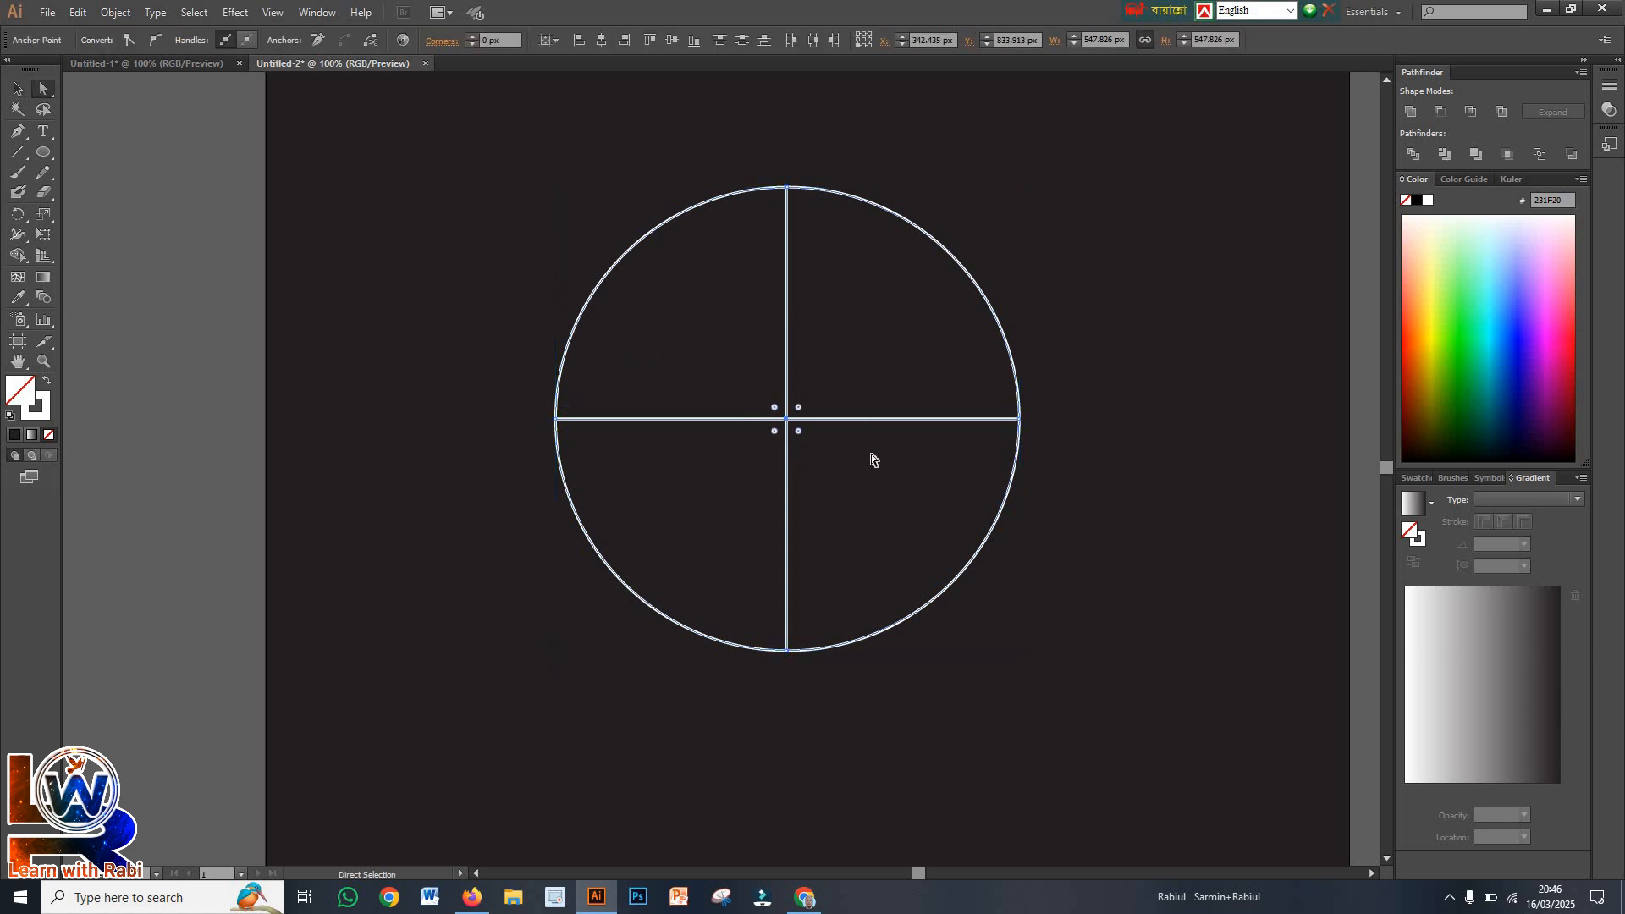
pyautogui.press('Delete')
# Select all four arcs of the circle and ungroup them
pyautogui.click(18, 88)
pyautogui.moveTo(350, 168); pyautogui.dragTo(1113, 682)
pyautogui.rightClick(830, 376)
pyautogui.click(877, 473)
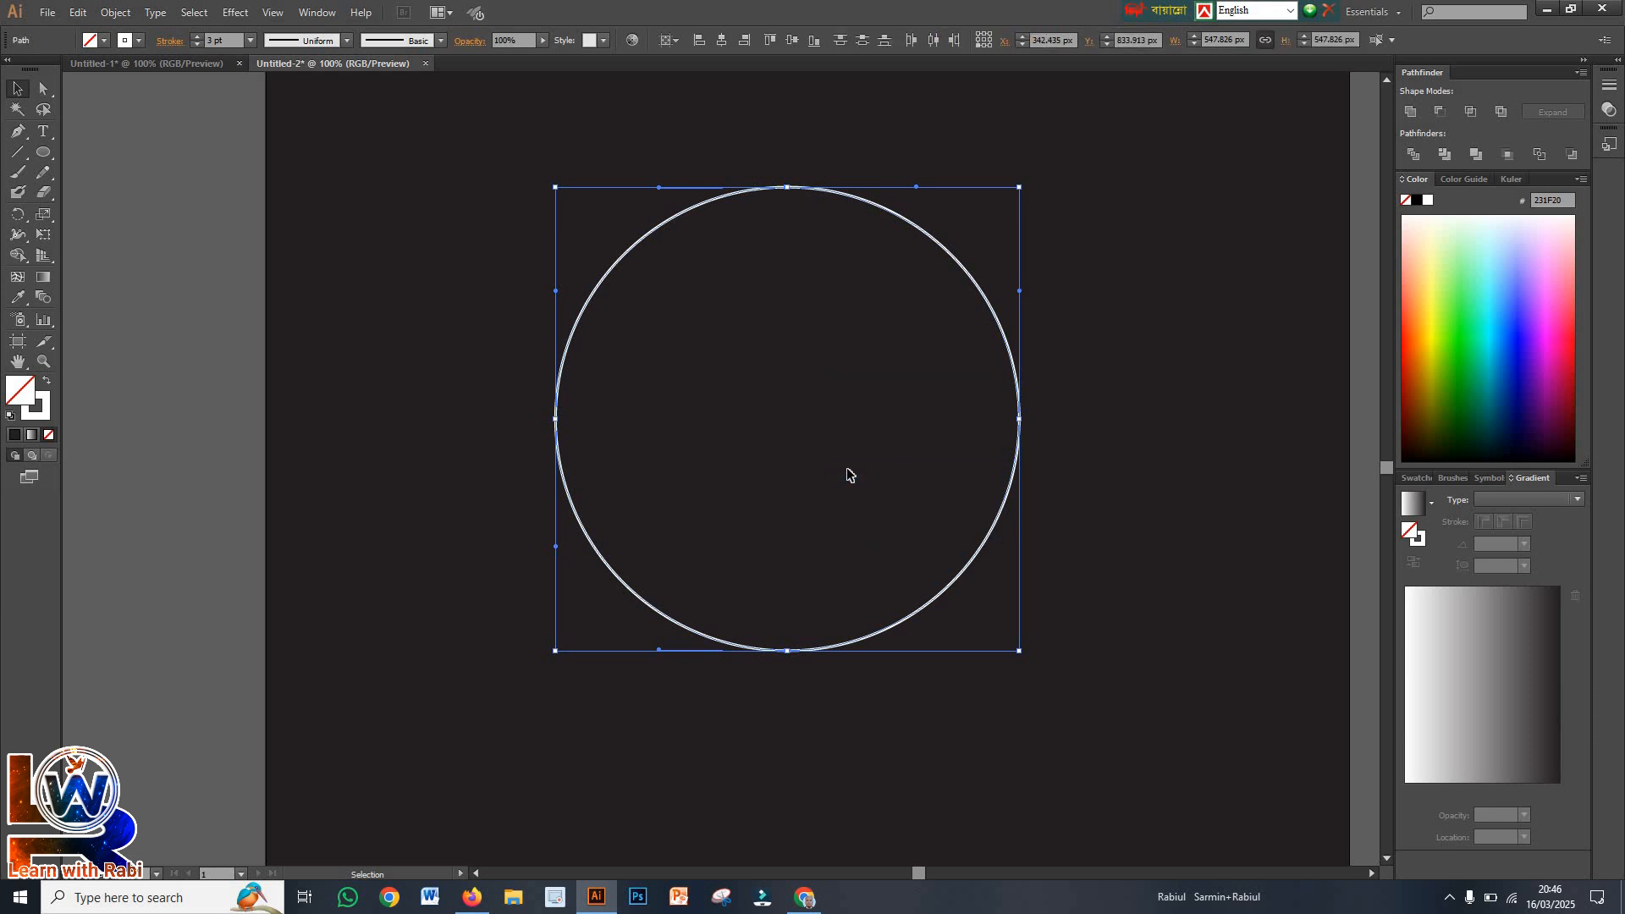
# Select the circle's upper-left arc and open the Web swatch library, placing it beside the circle
pyautogui.click(518, 312)
pyautogui.moveTo(554, 245); pyautogui.dragTo(687, 379)
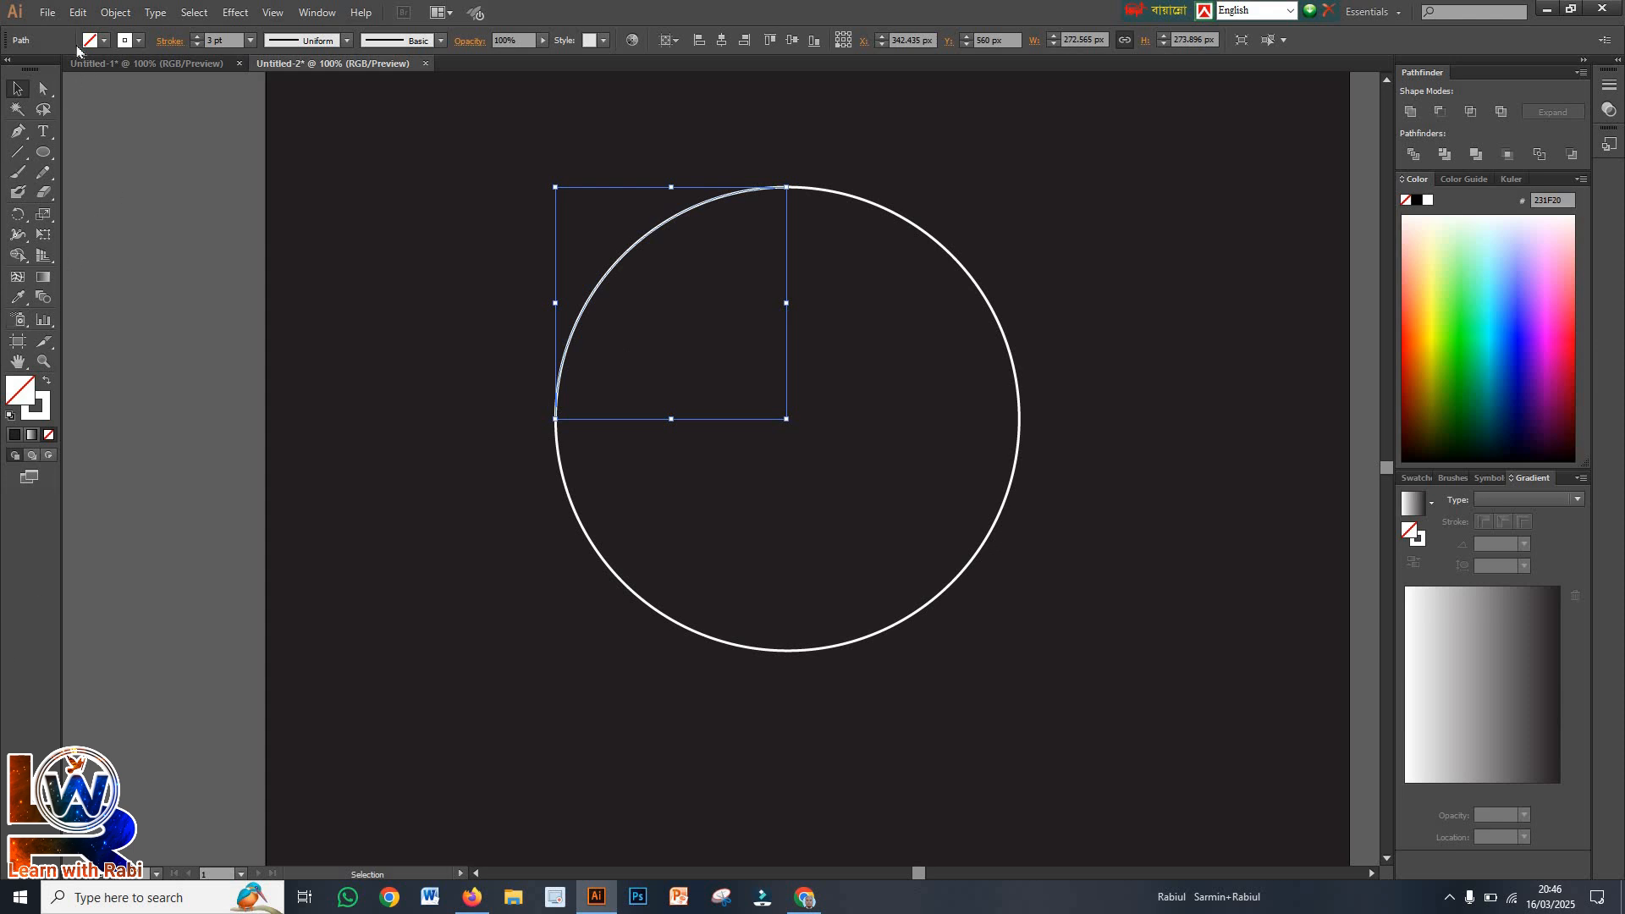
pyautogui.click(104, 41)
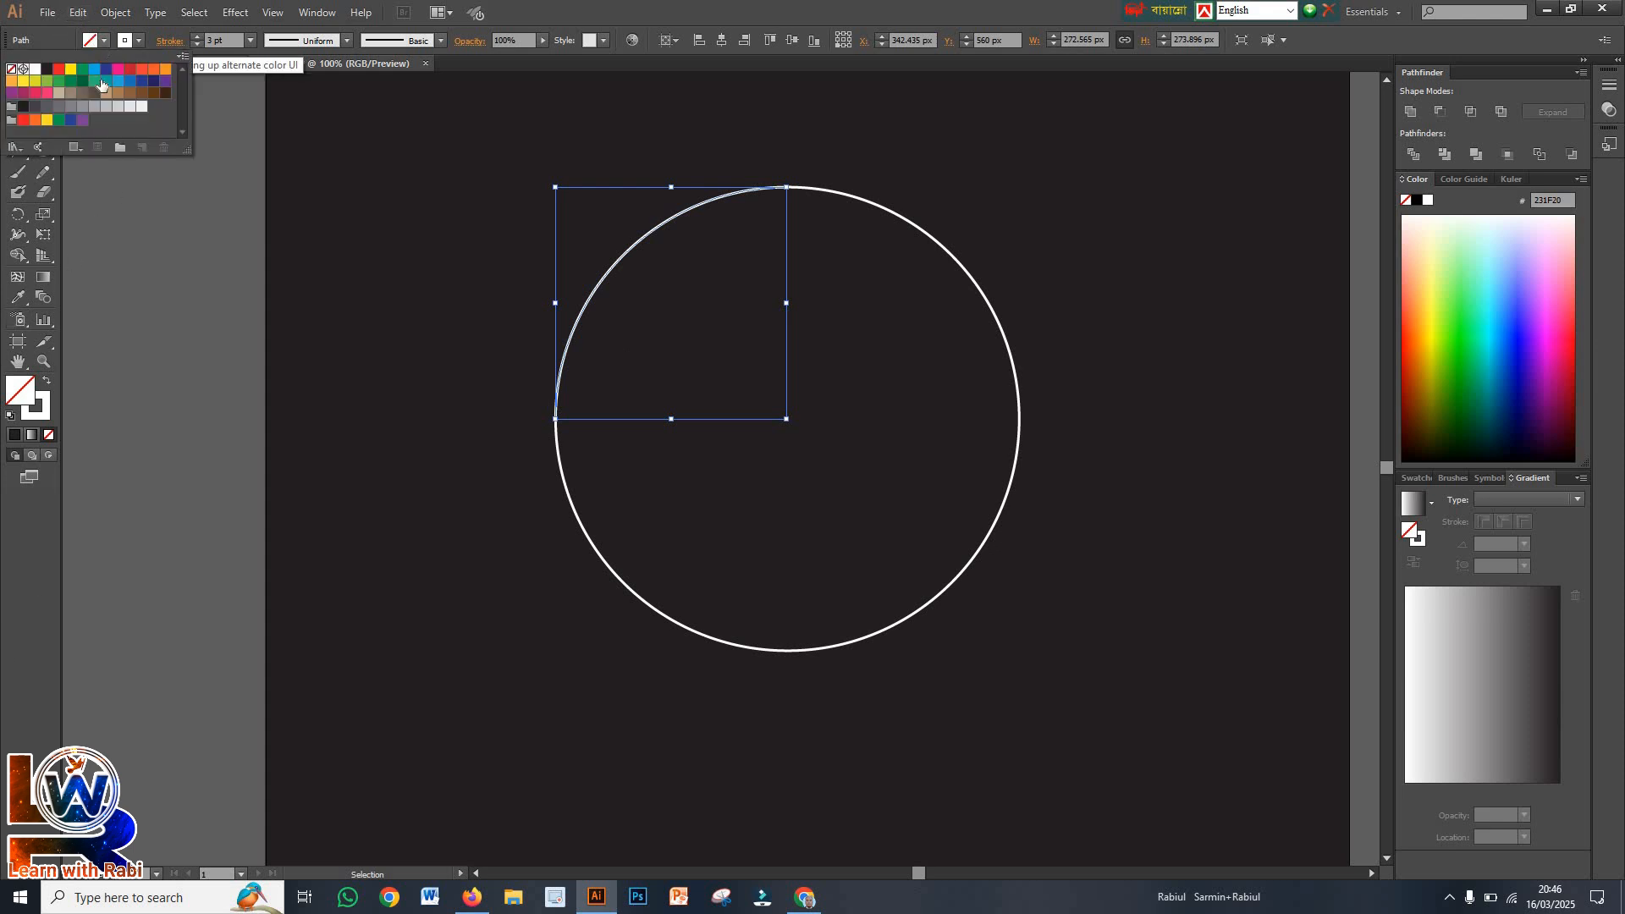
pyautogui.click(24, 153)
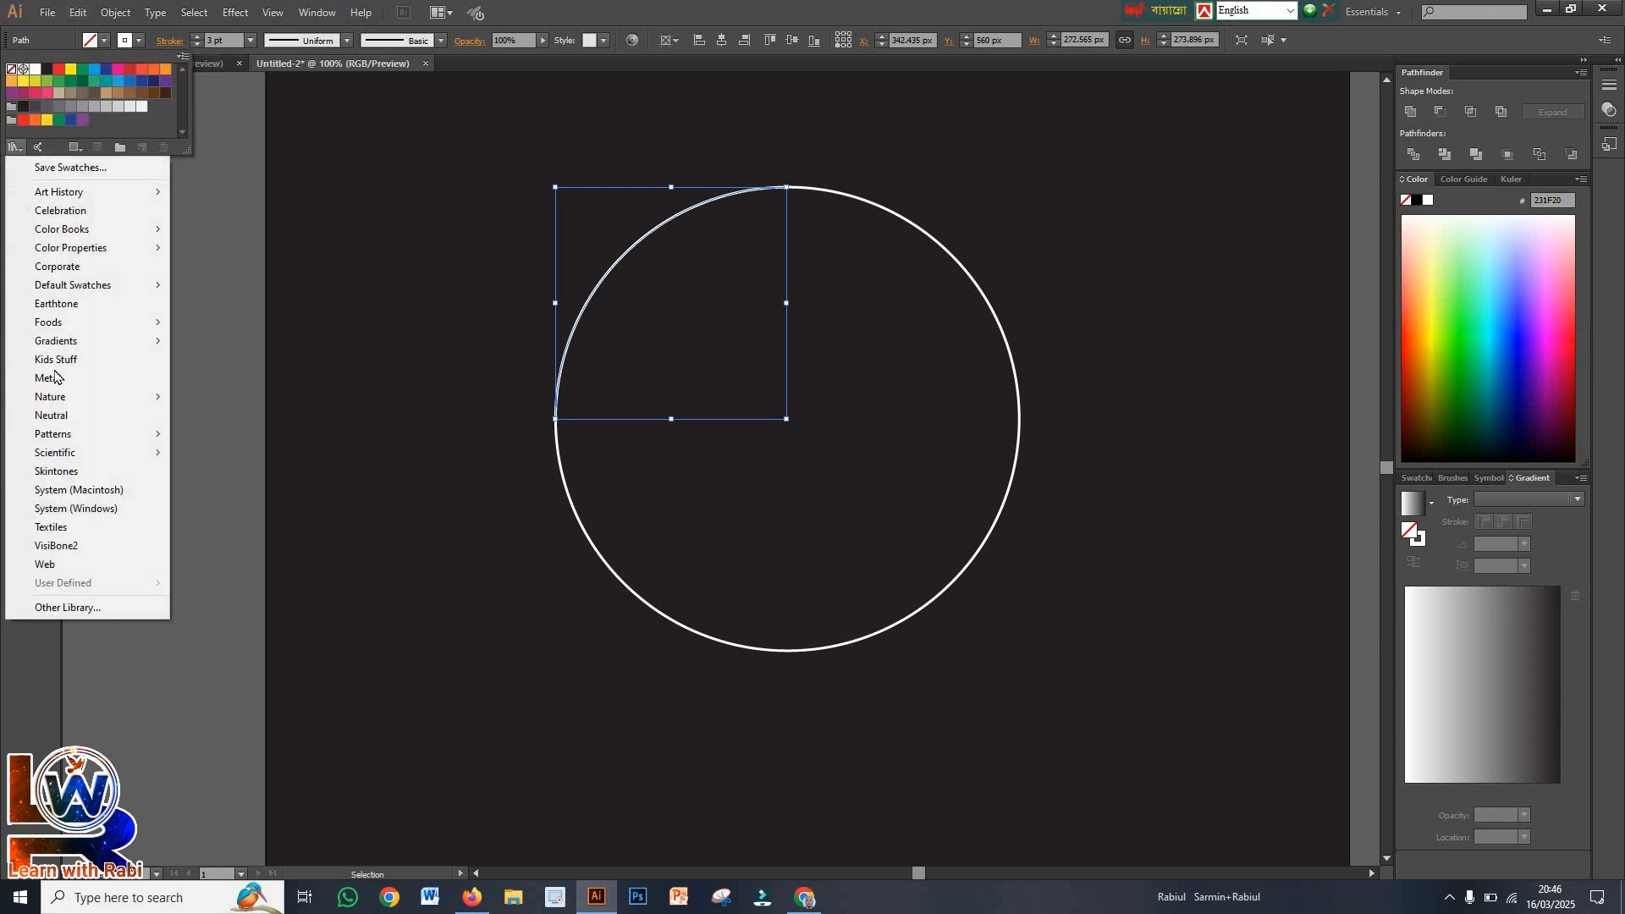
pyautogui.click(95, 563)
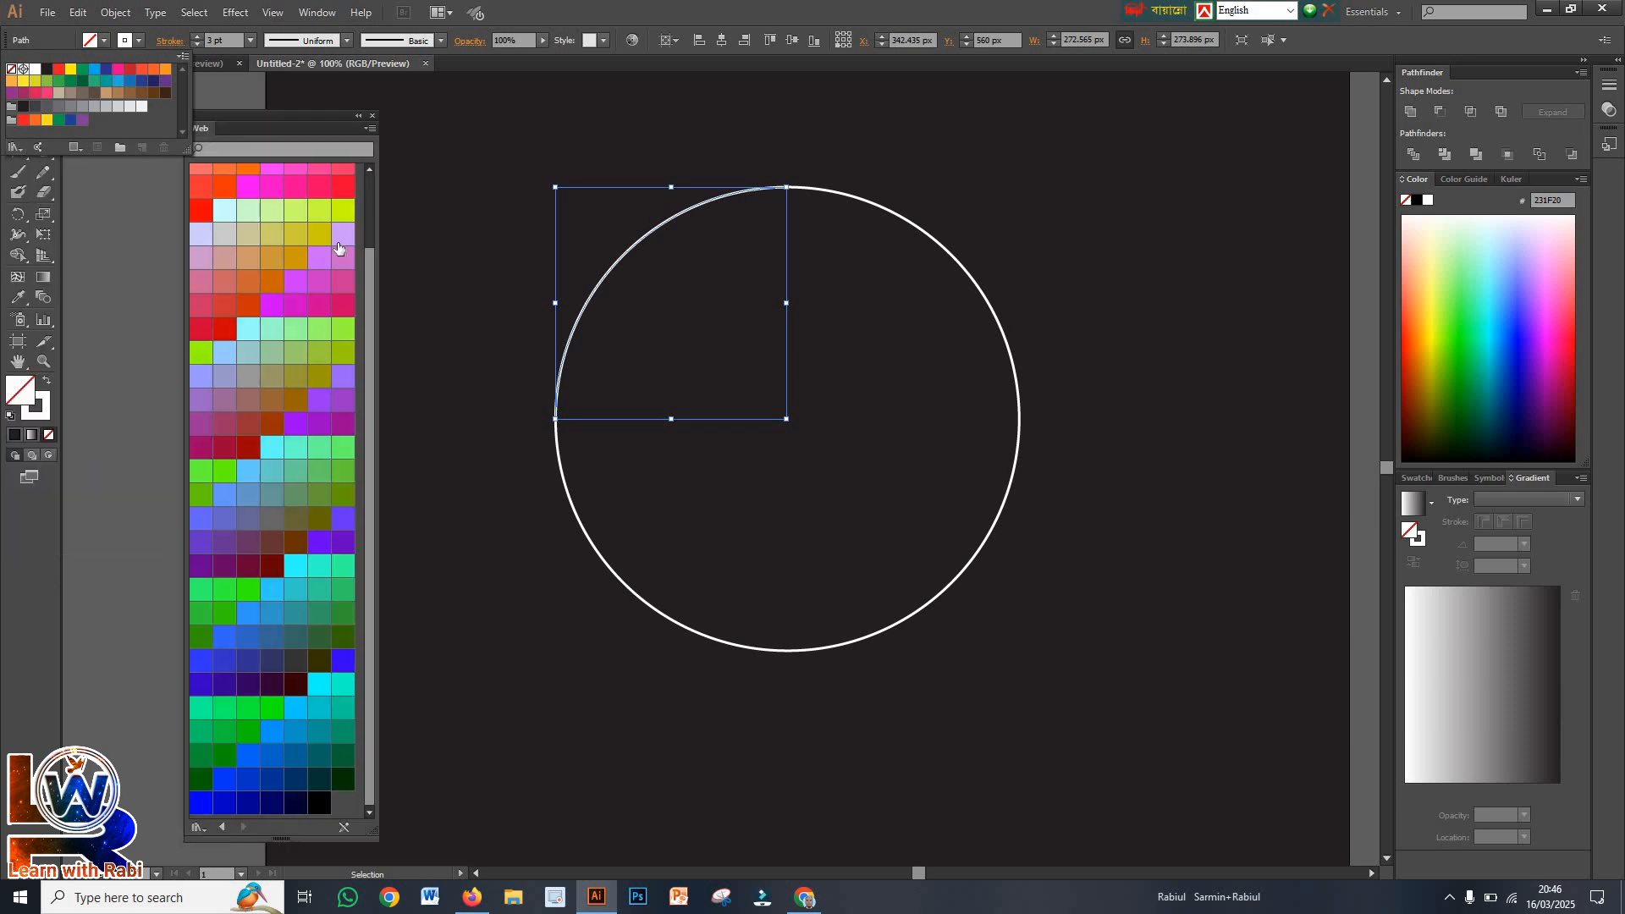
pyautogui.click(311, 133)
pyautogui.moveTo(295, 120); pyautogui.dragTo(1233, 110)
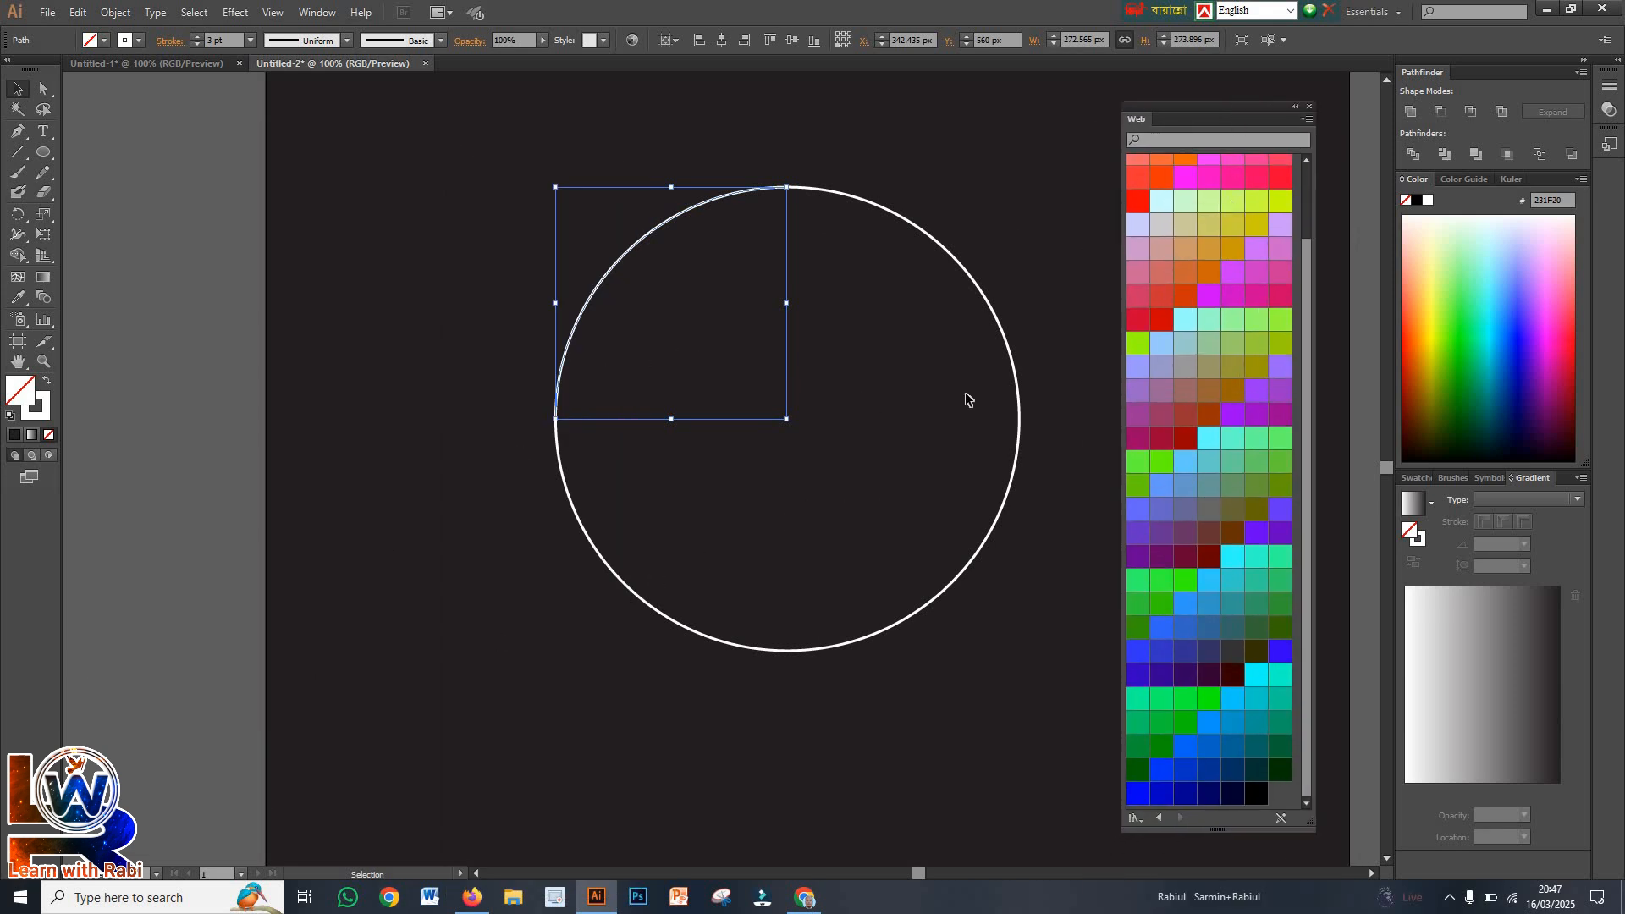
pyautogui.scroll(2, 1229, 395)
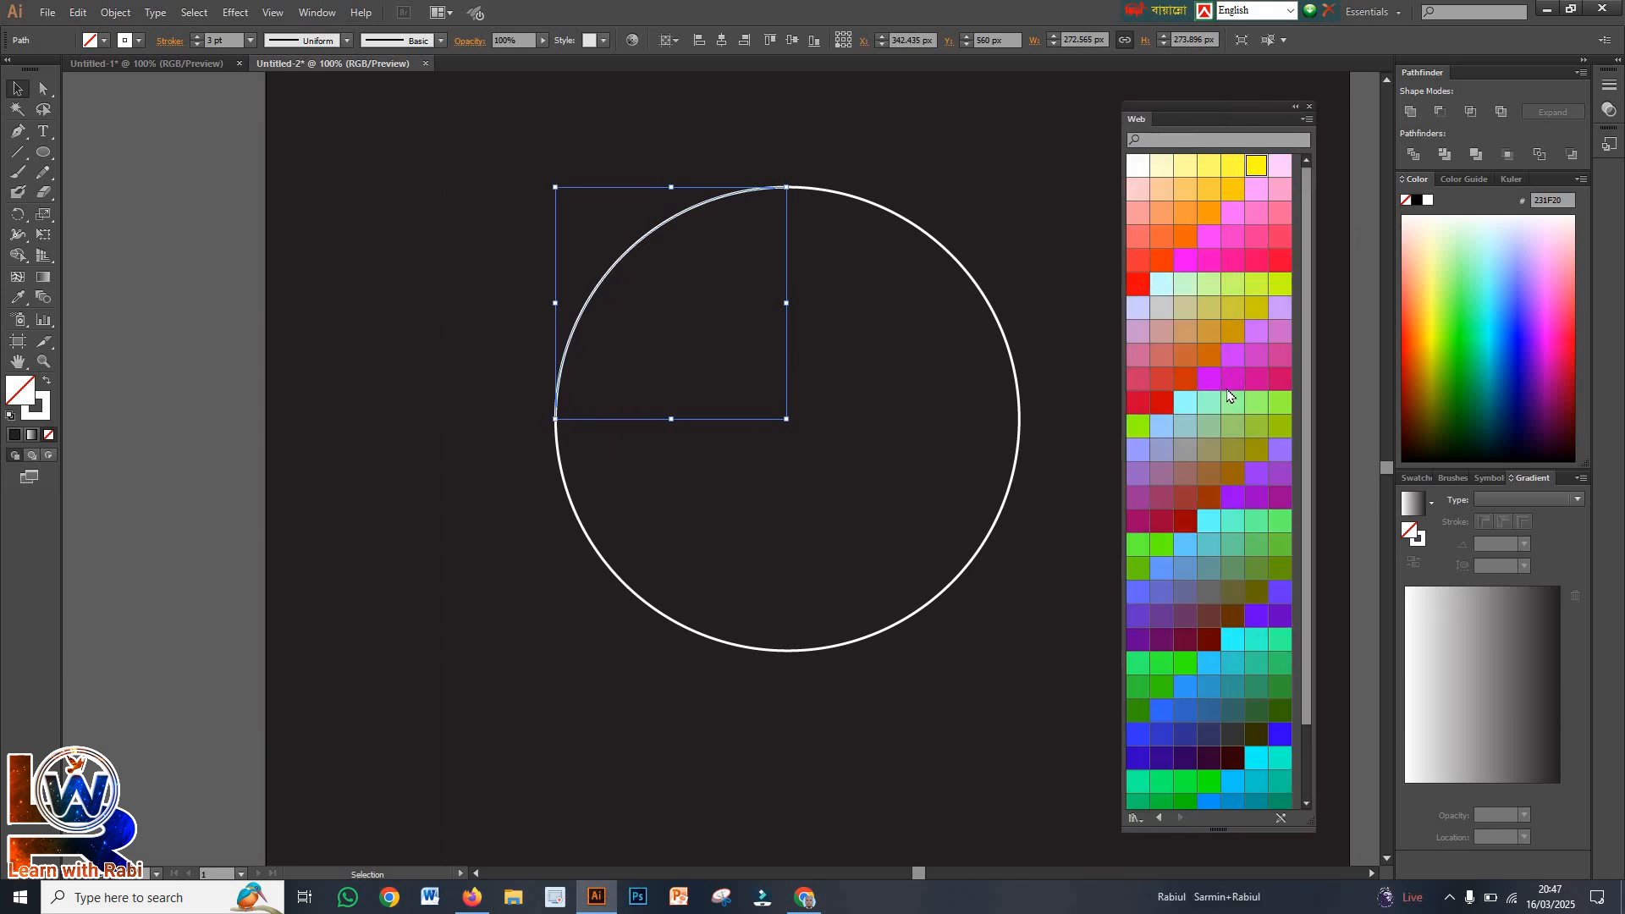
pyautogui.click(1255, 167)
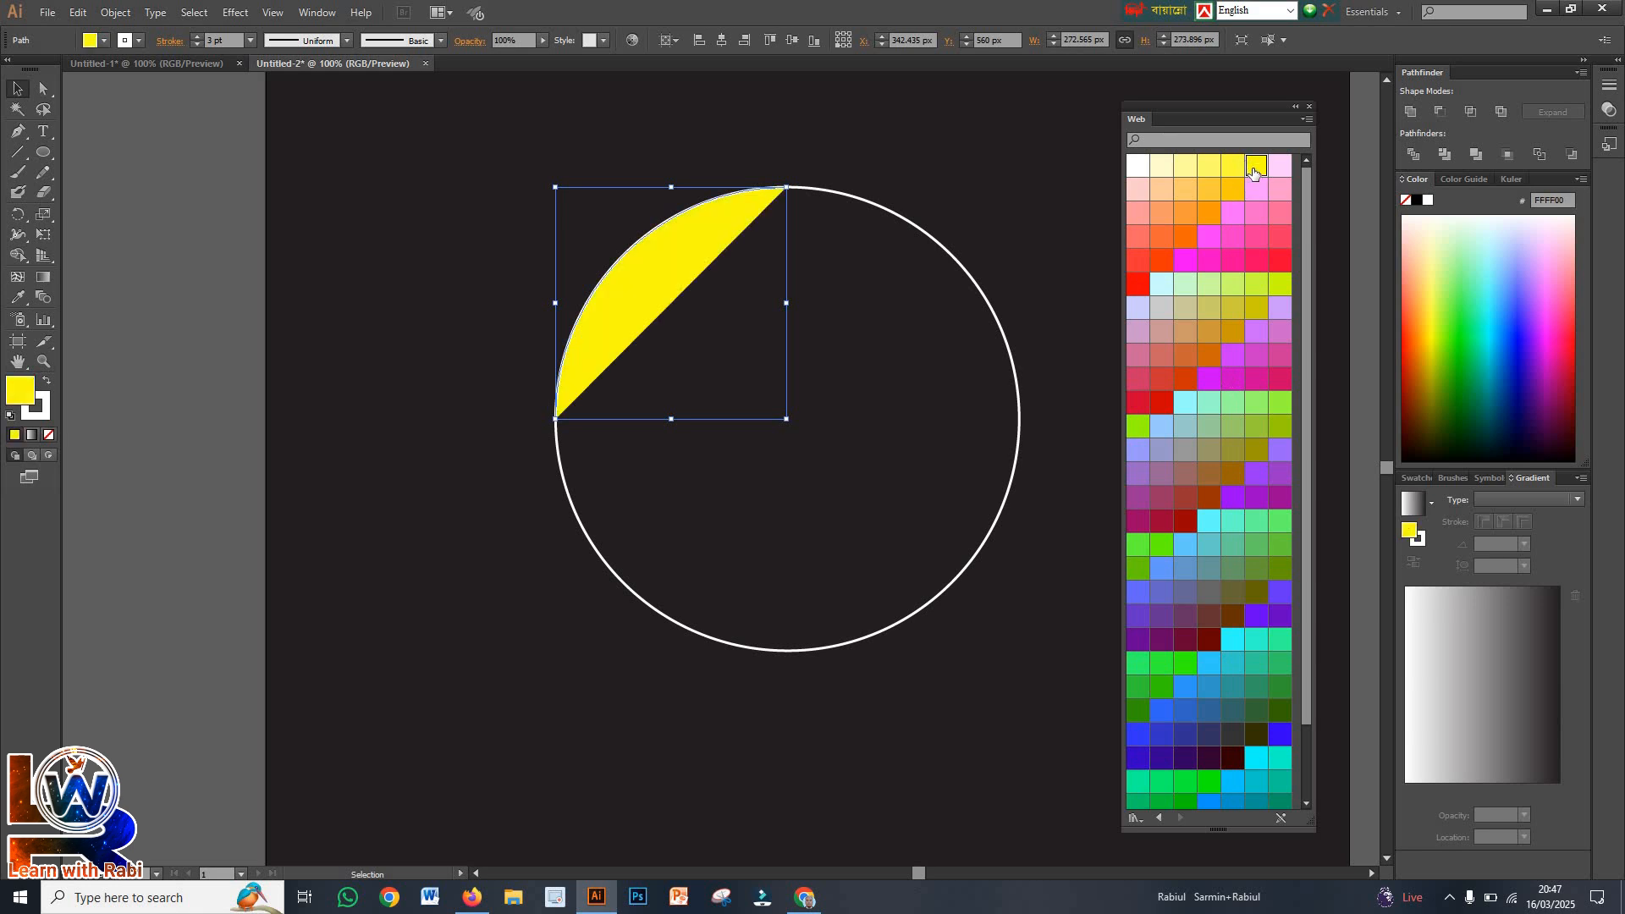
pyautogui.click(49, 436)
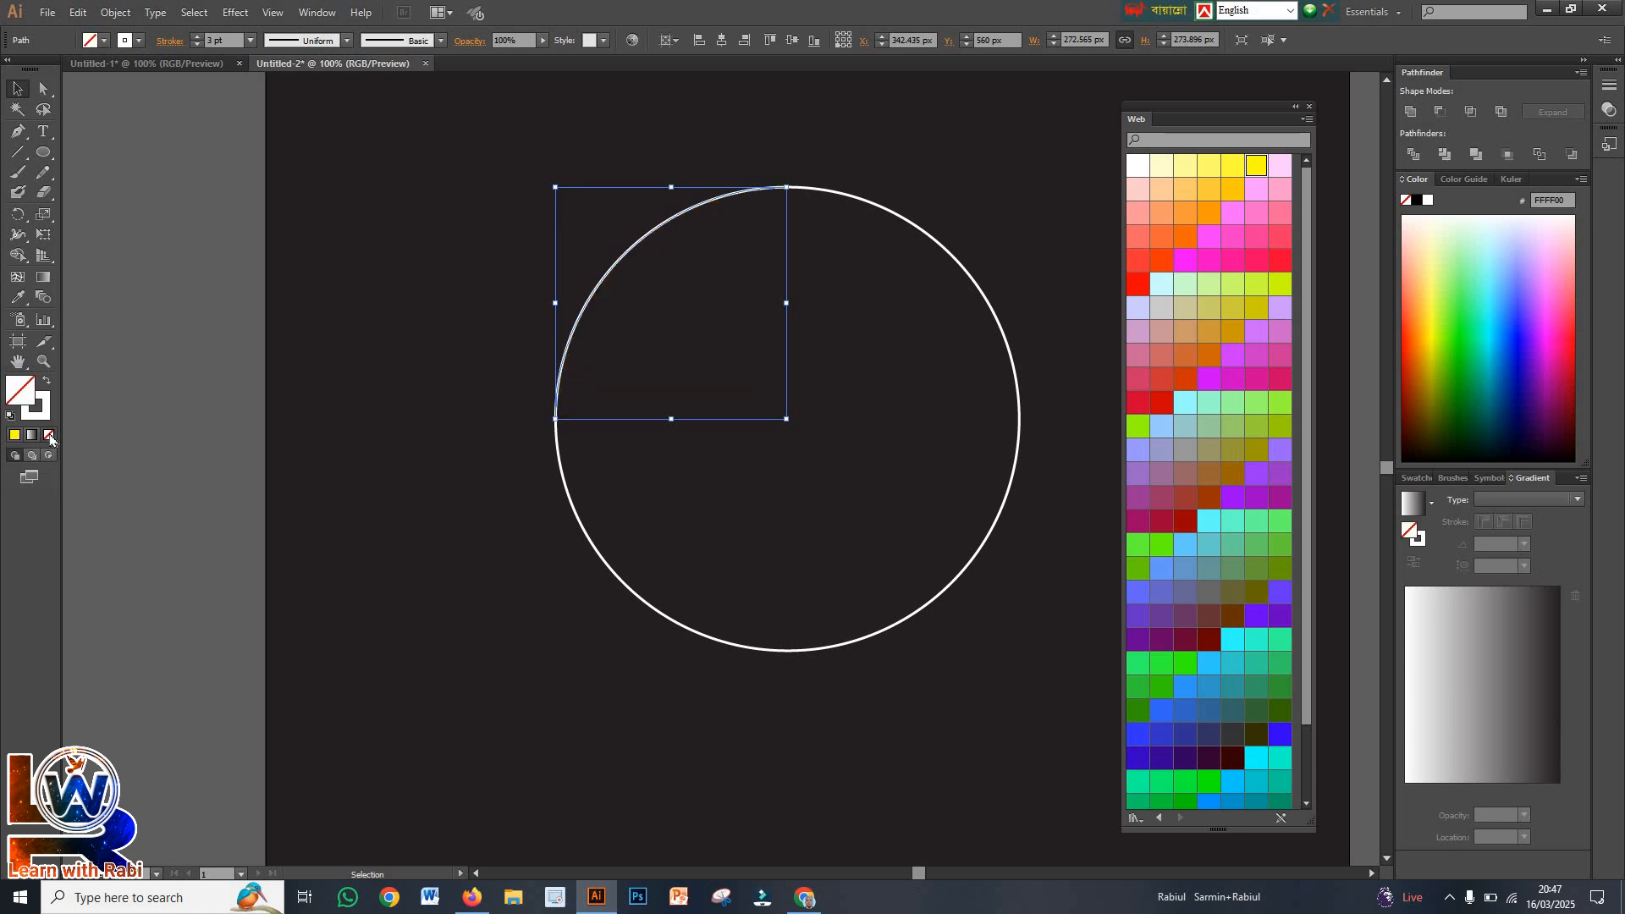
# Set the upper-left arc's stroke to the yellow FFFF00 swatch of the Web library, with no fill
pyautogui.click(140, 42)
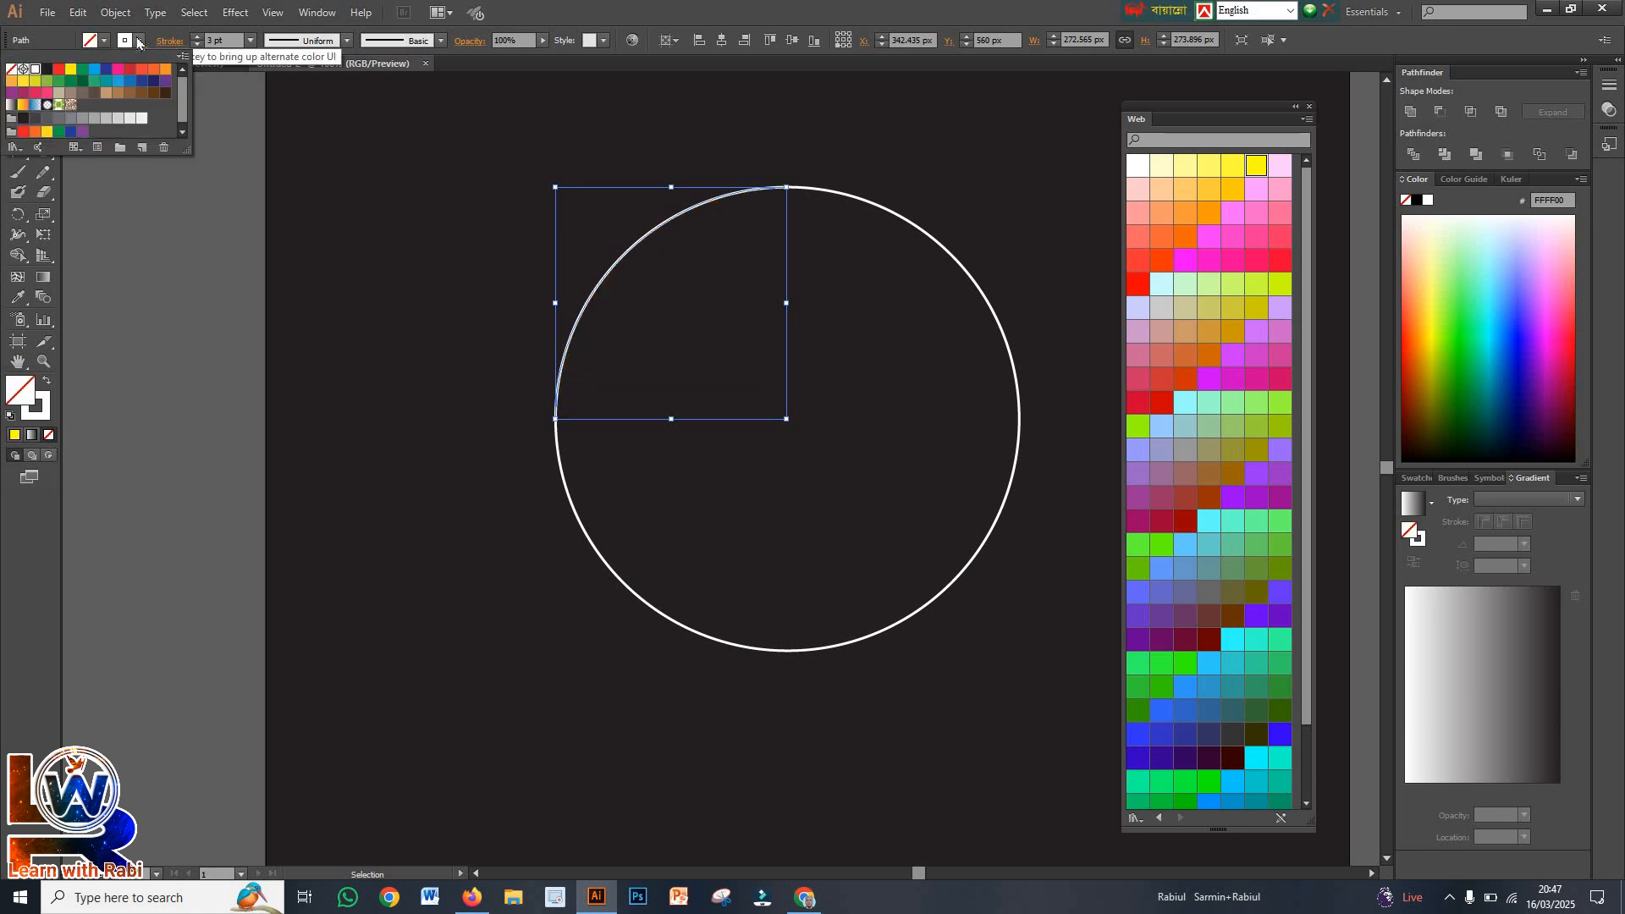
pyautogui.click(38, 408)
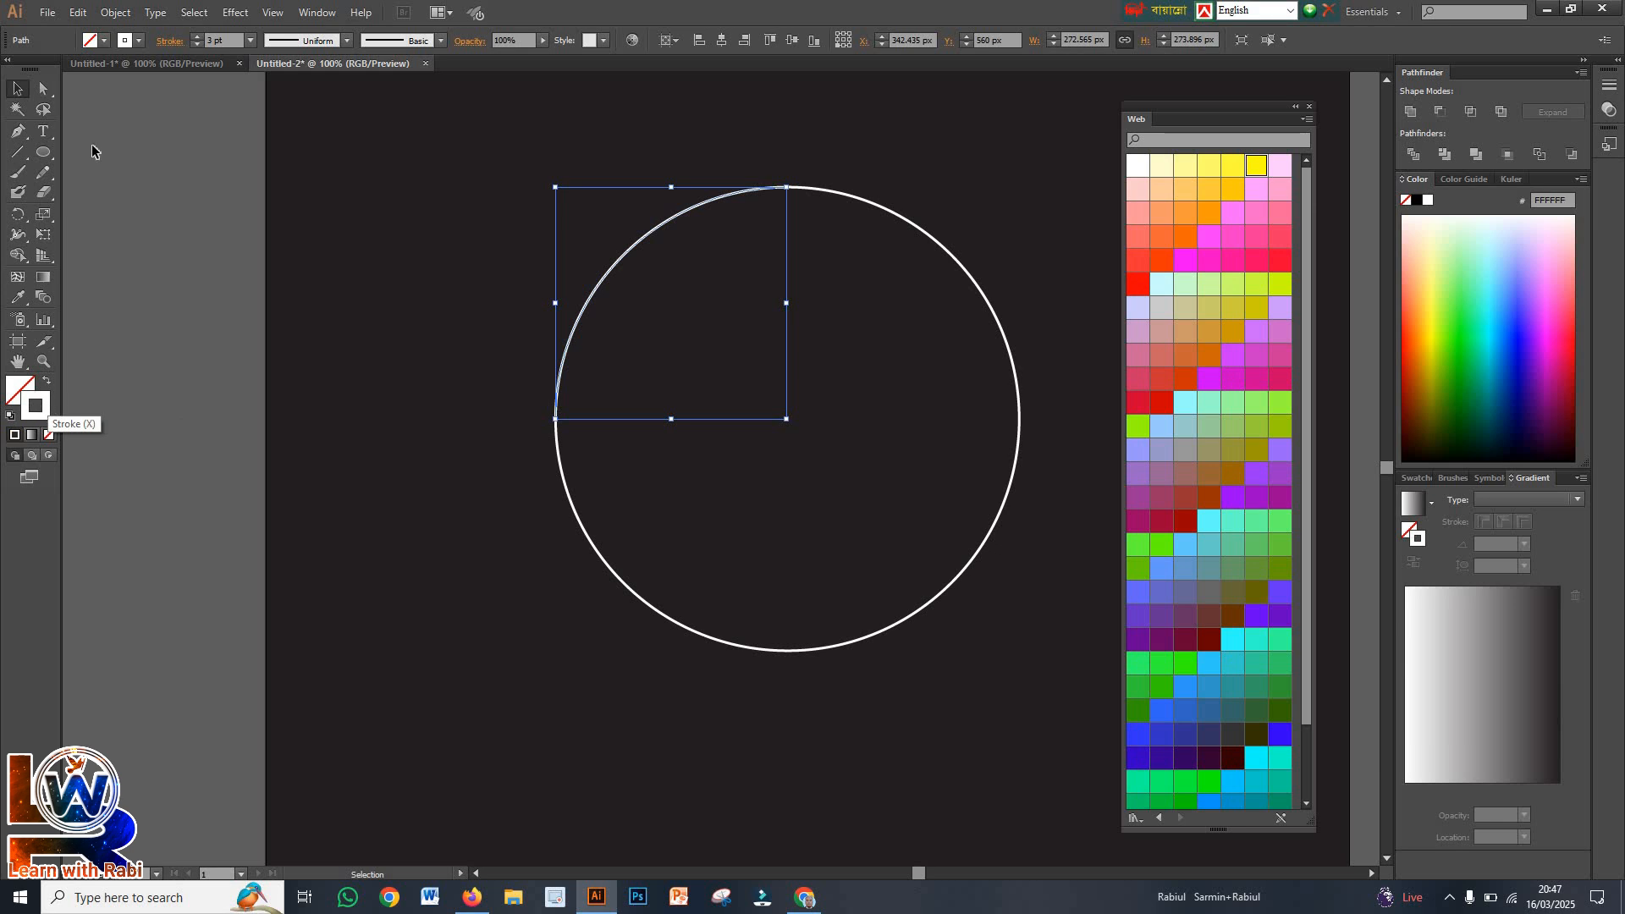
pyautogui.click(1254, 165)
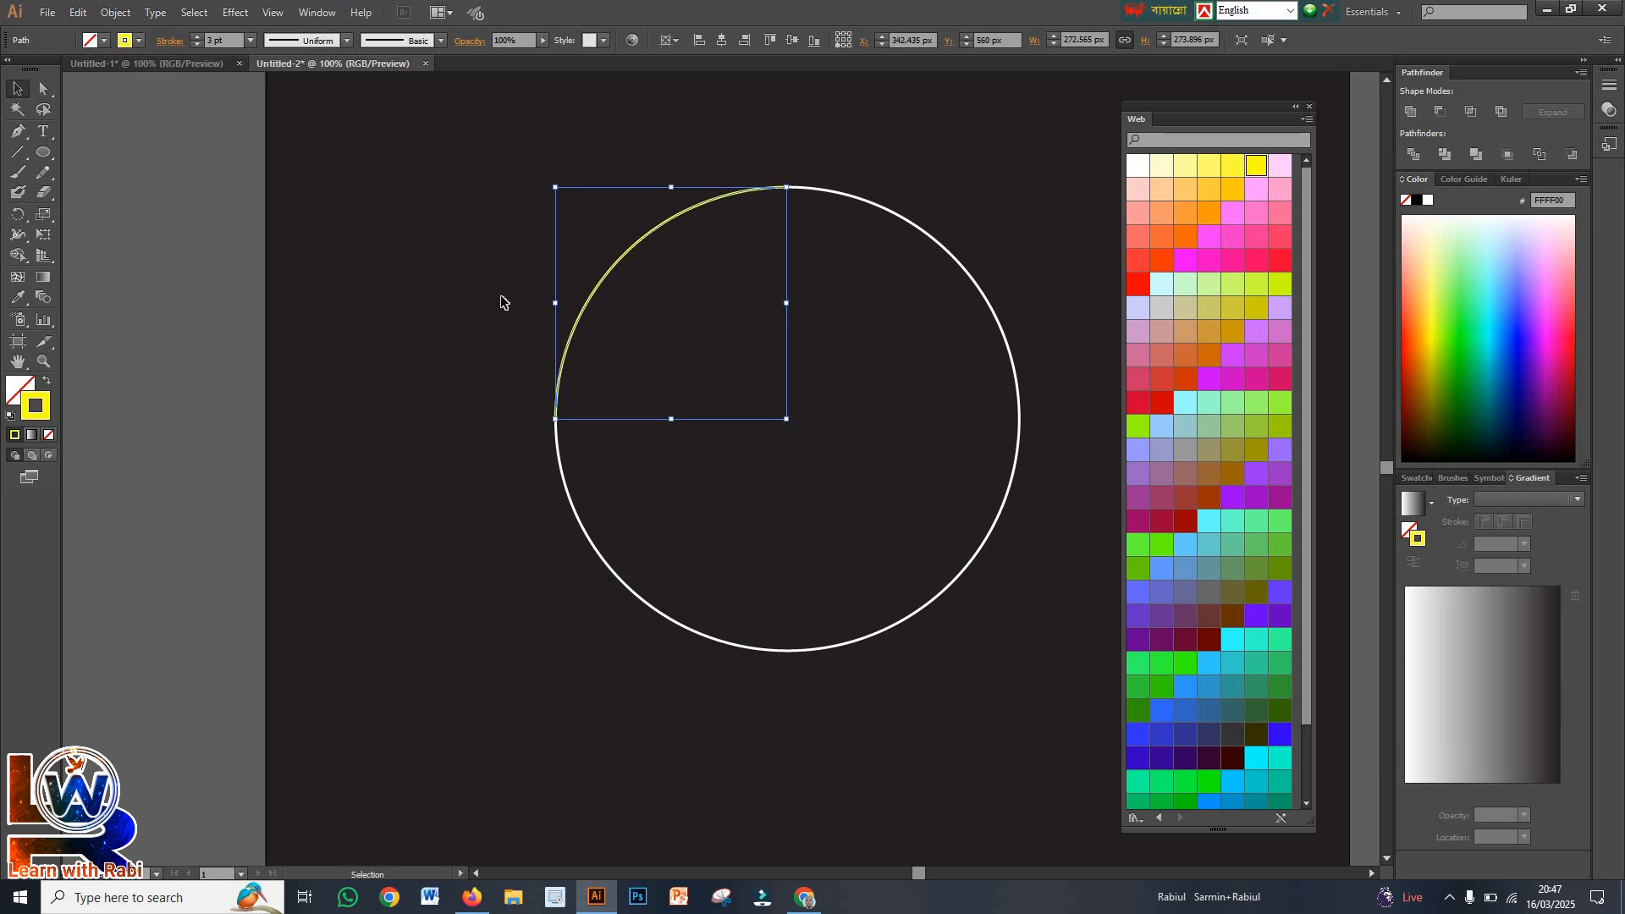
# Colour the upper-right arc's stroke red (FF0000) and the lower-right arc's stroke cyan
pyautogui.moveTo(912, 187); pyautogui.dragTo(885, 247)
pyautogui.click(1136, 284)
pyautogui.click(1044, 470)
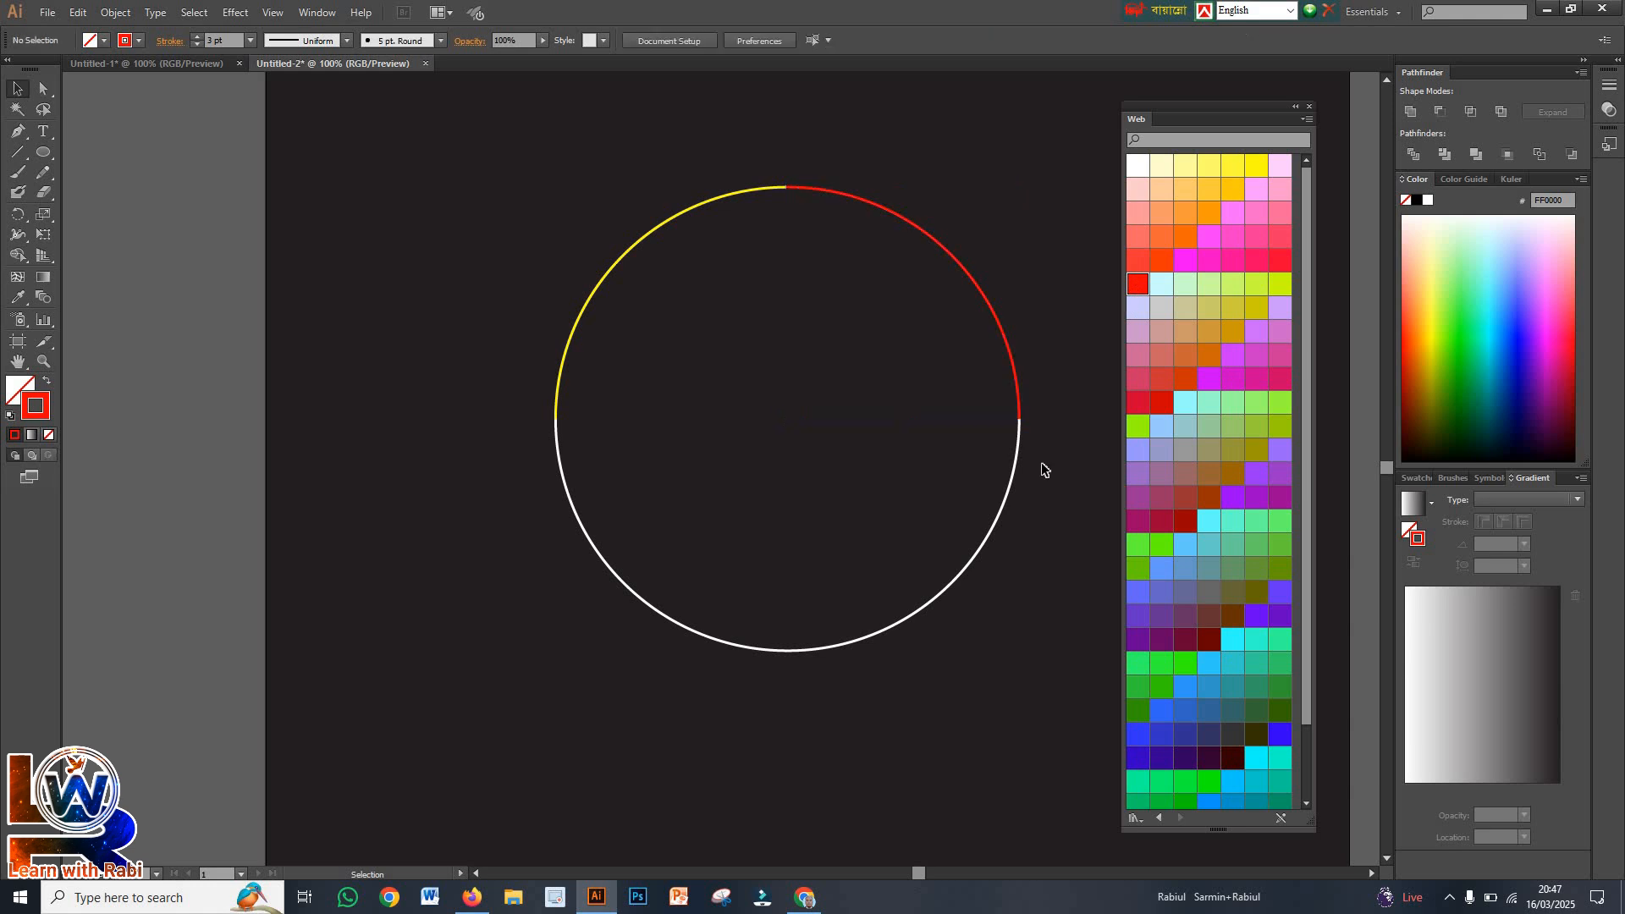
pyautogui.moveTo(1029, 537); pyautogui.dragTo(944, 495)
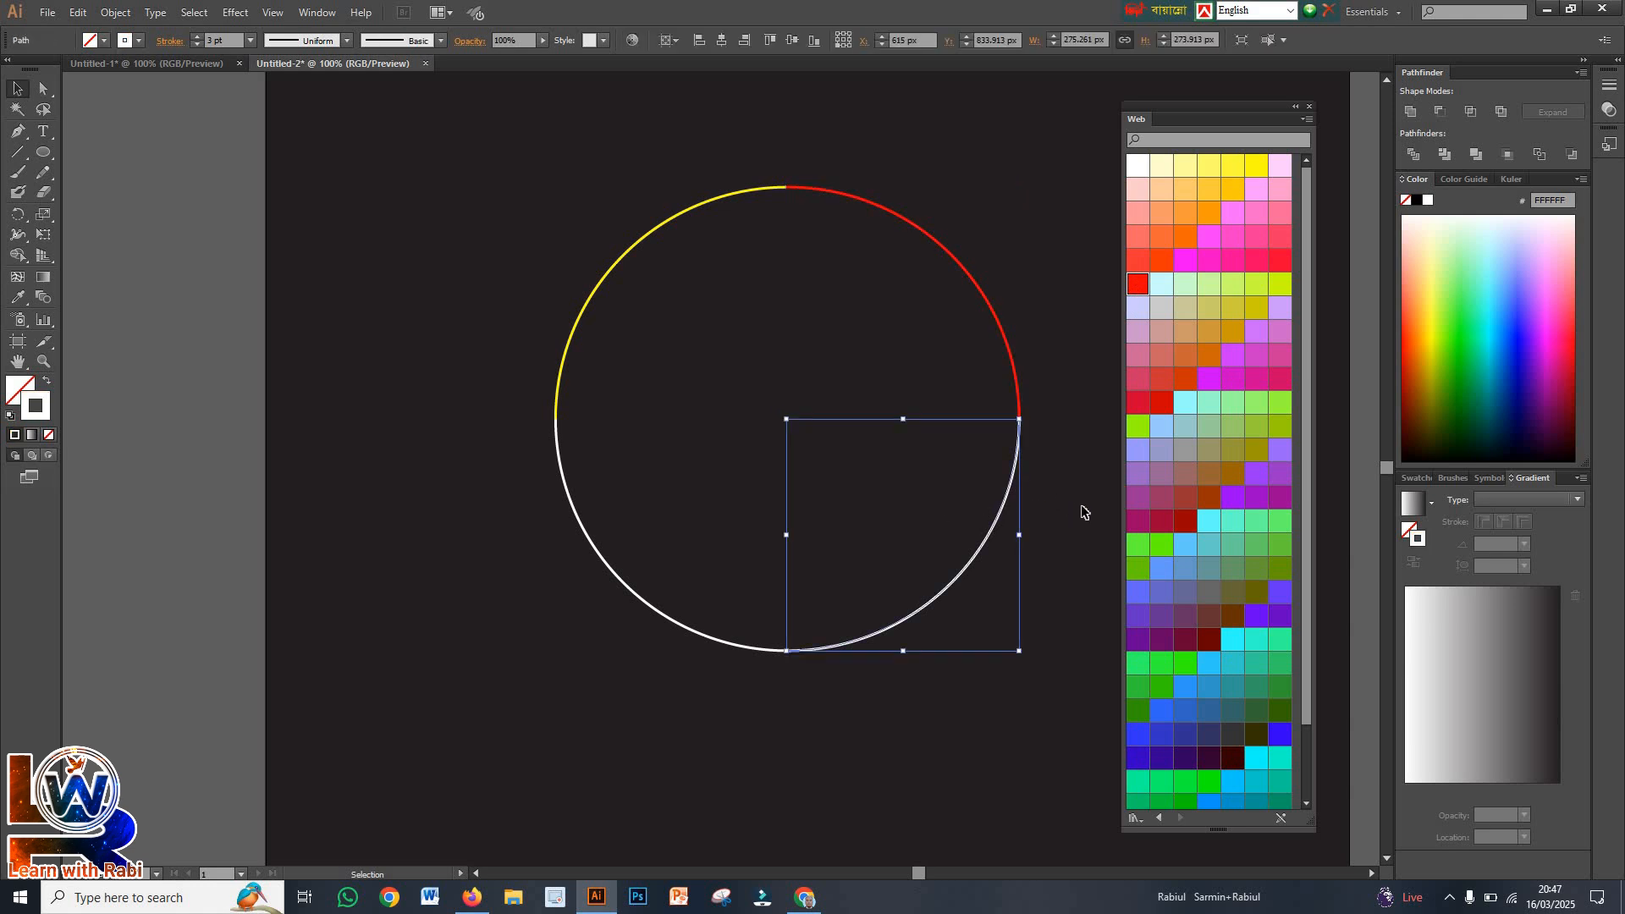
pyautogui.click(1237, 645)
pyautogui.click(1074, 689)
# Select the lower-left arc and give its stroke the purple 9900FF swatch
pyautogui.moveTo(662, 508); pyautogui.dragTo(558, 573)
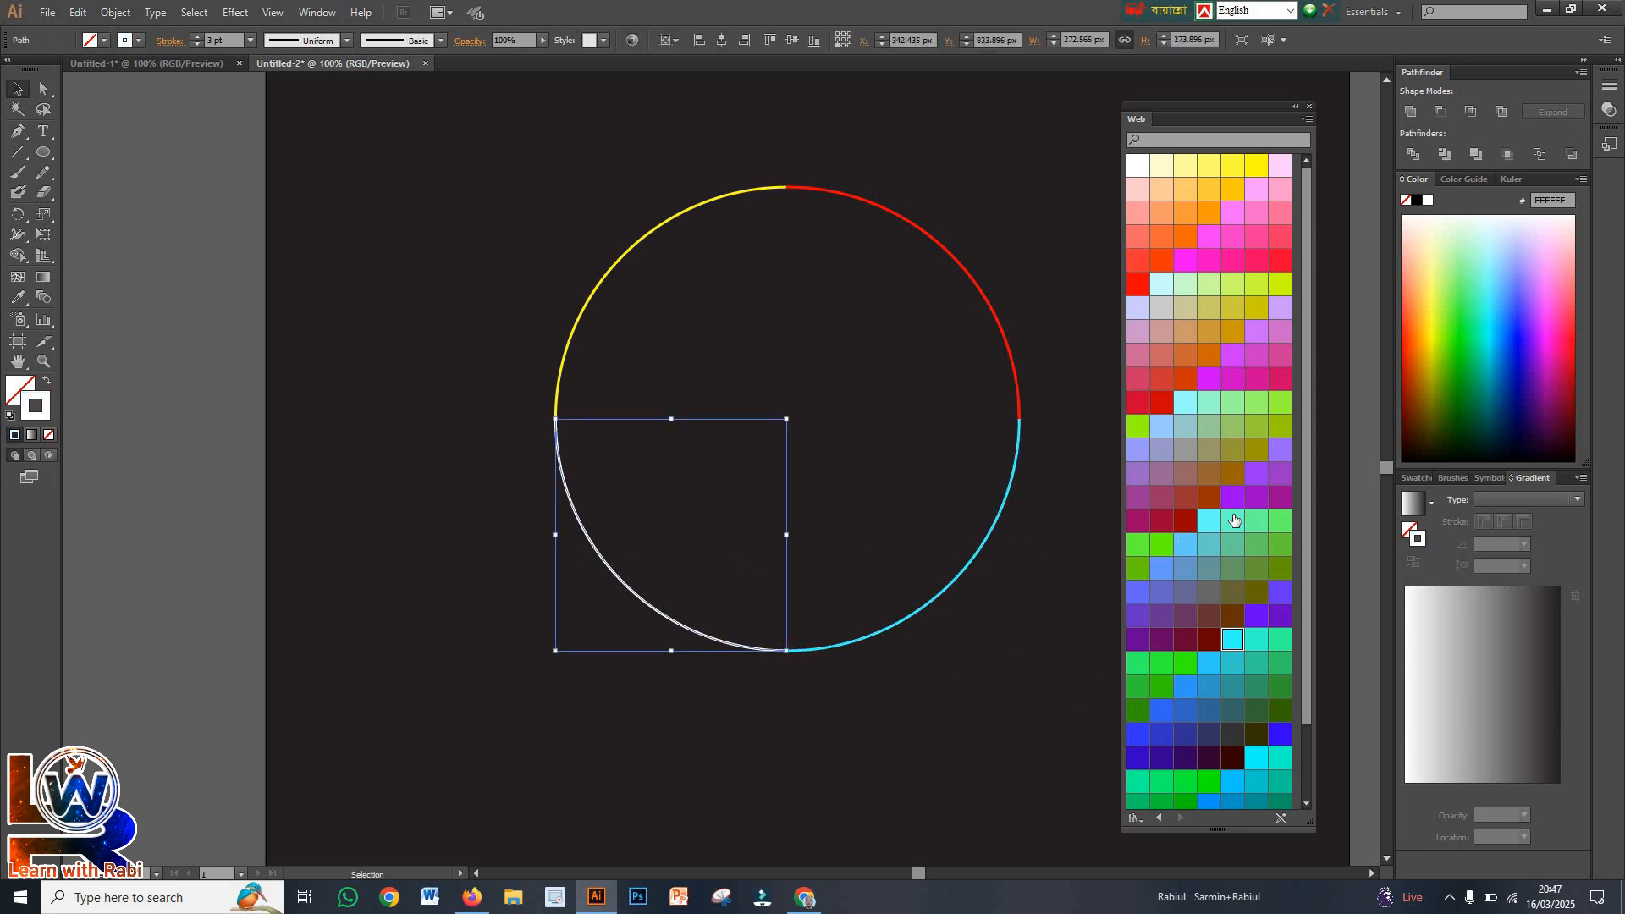
pyautogui.scroll(-3, 1194, 631)
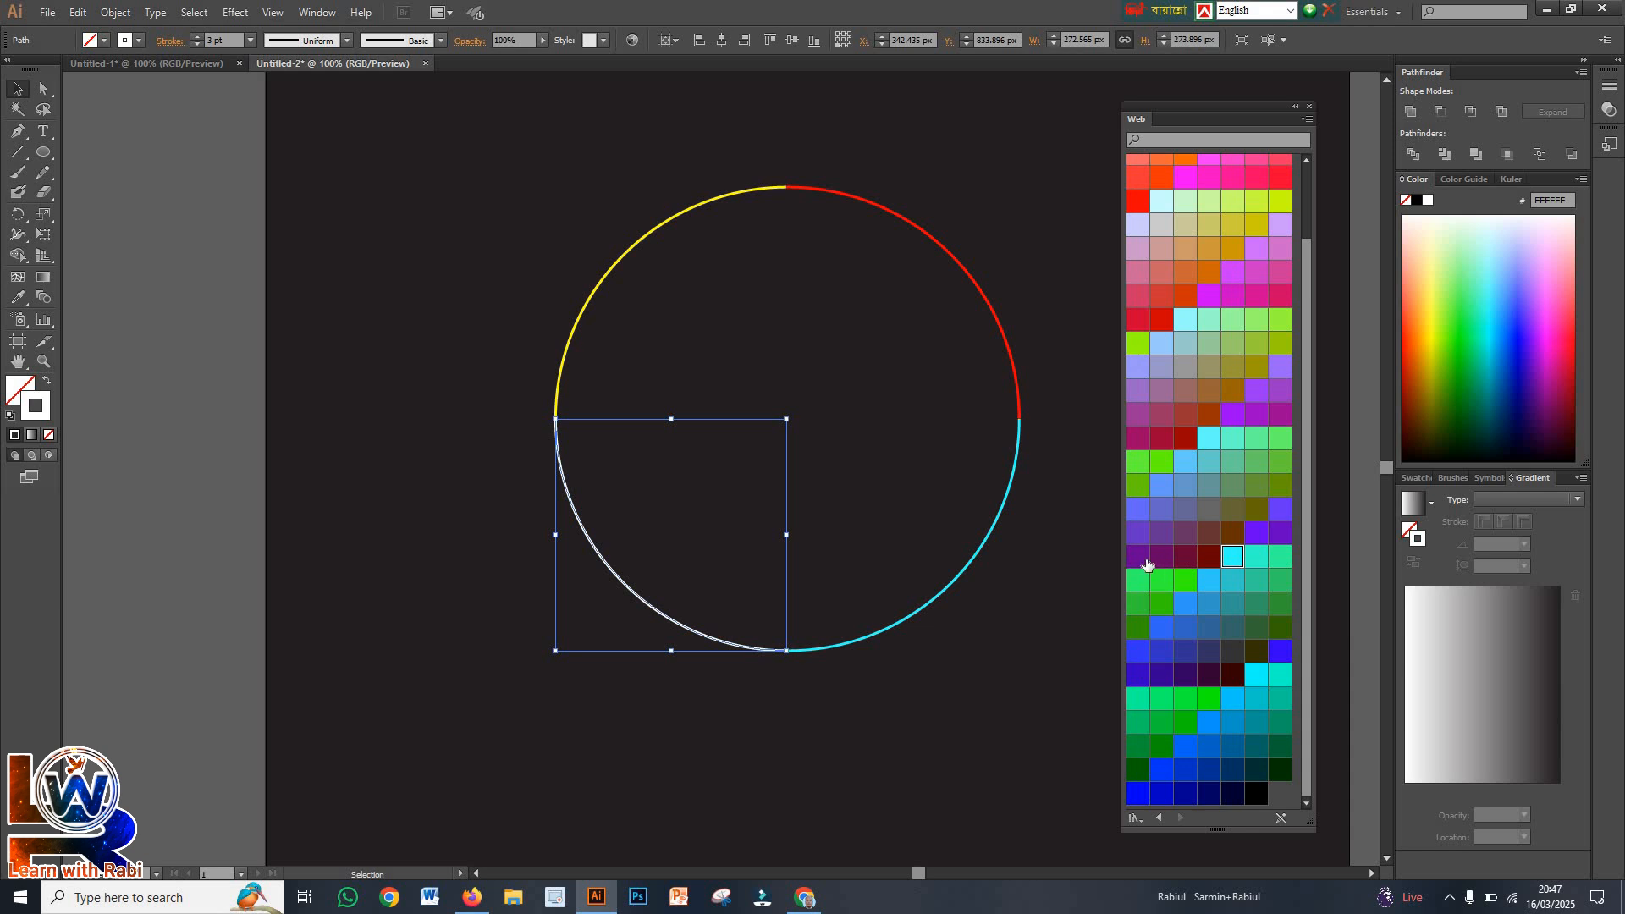
pyautogui.click(1233, 415)
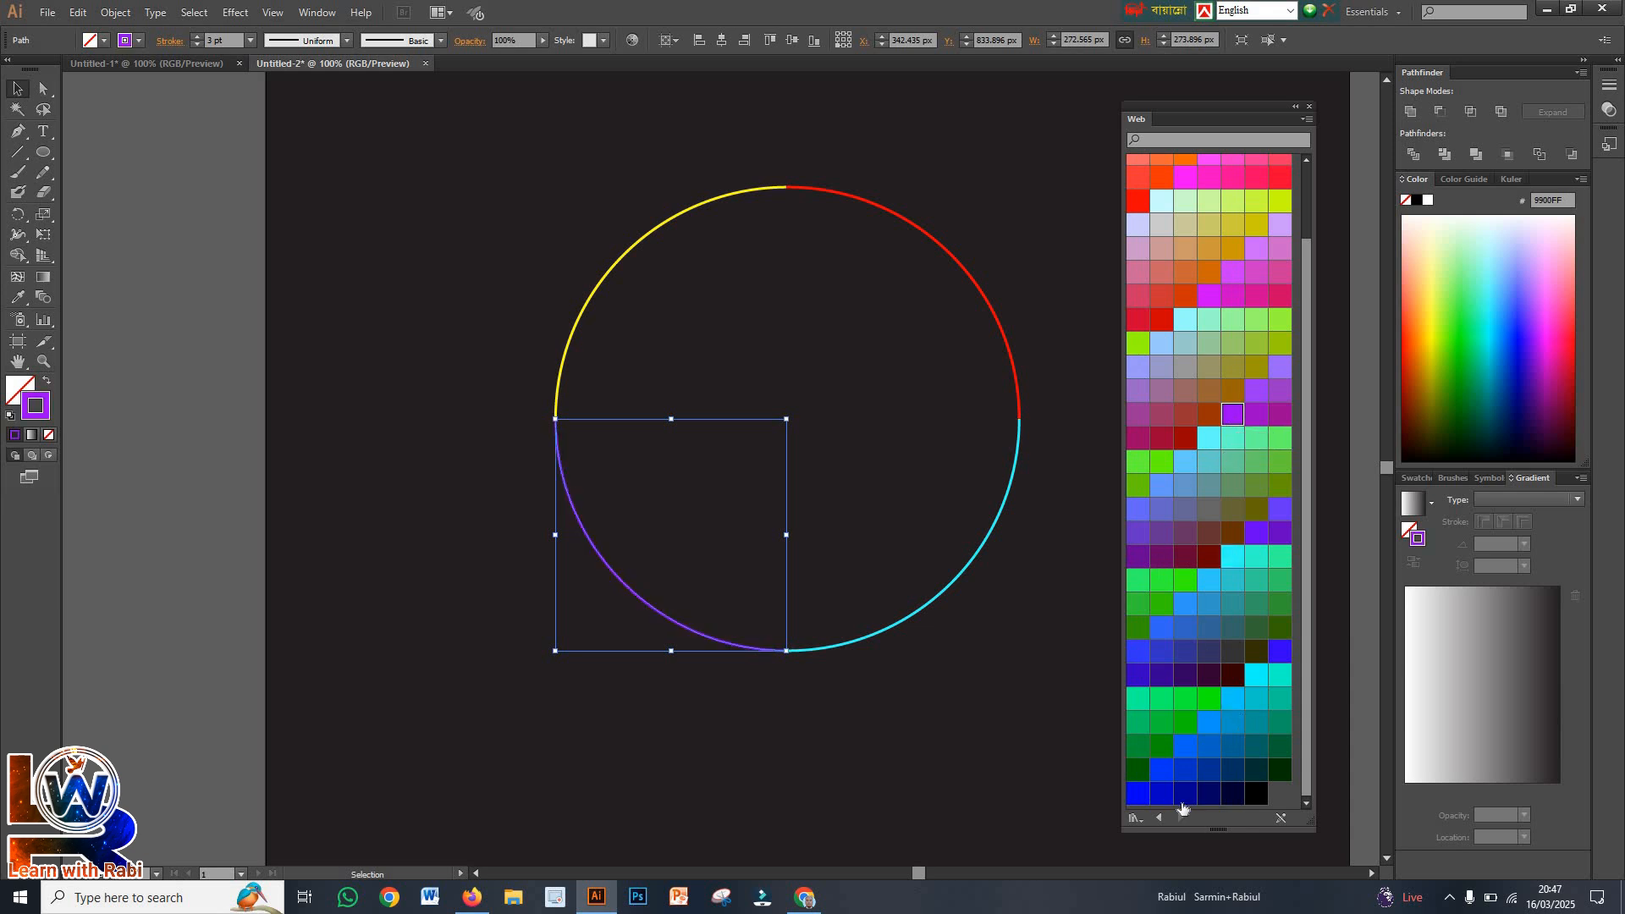
# Try a tan and a pale cream swatch from the Metal library on the lower-left arc's stroke
pyautogui.click(1135, 819)
pyautogui.click(1193, 568)
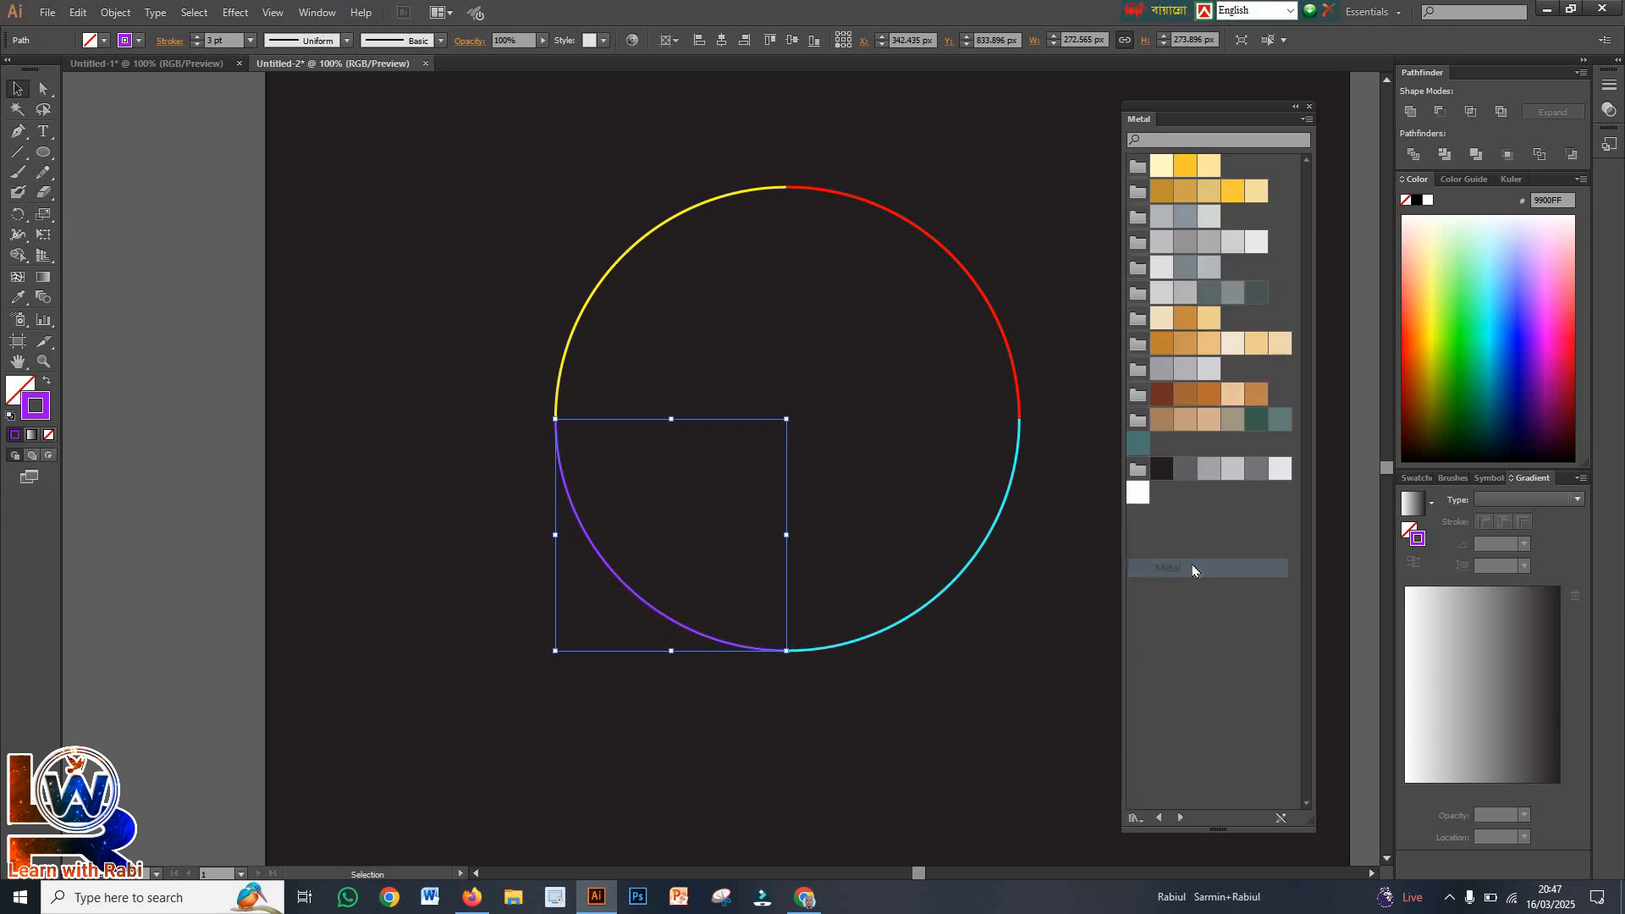
pyautogui.click(1211, 419)
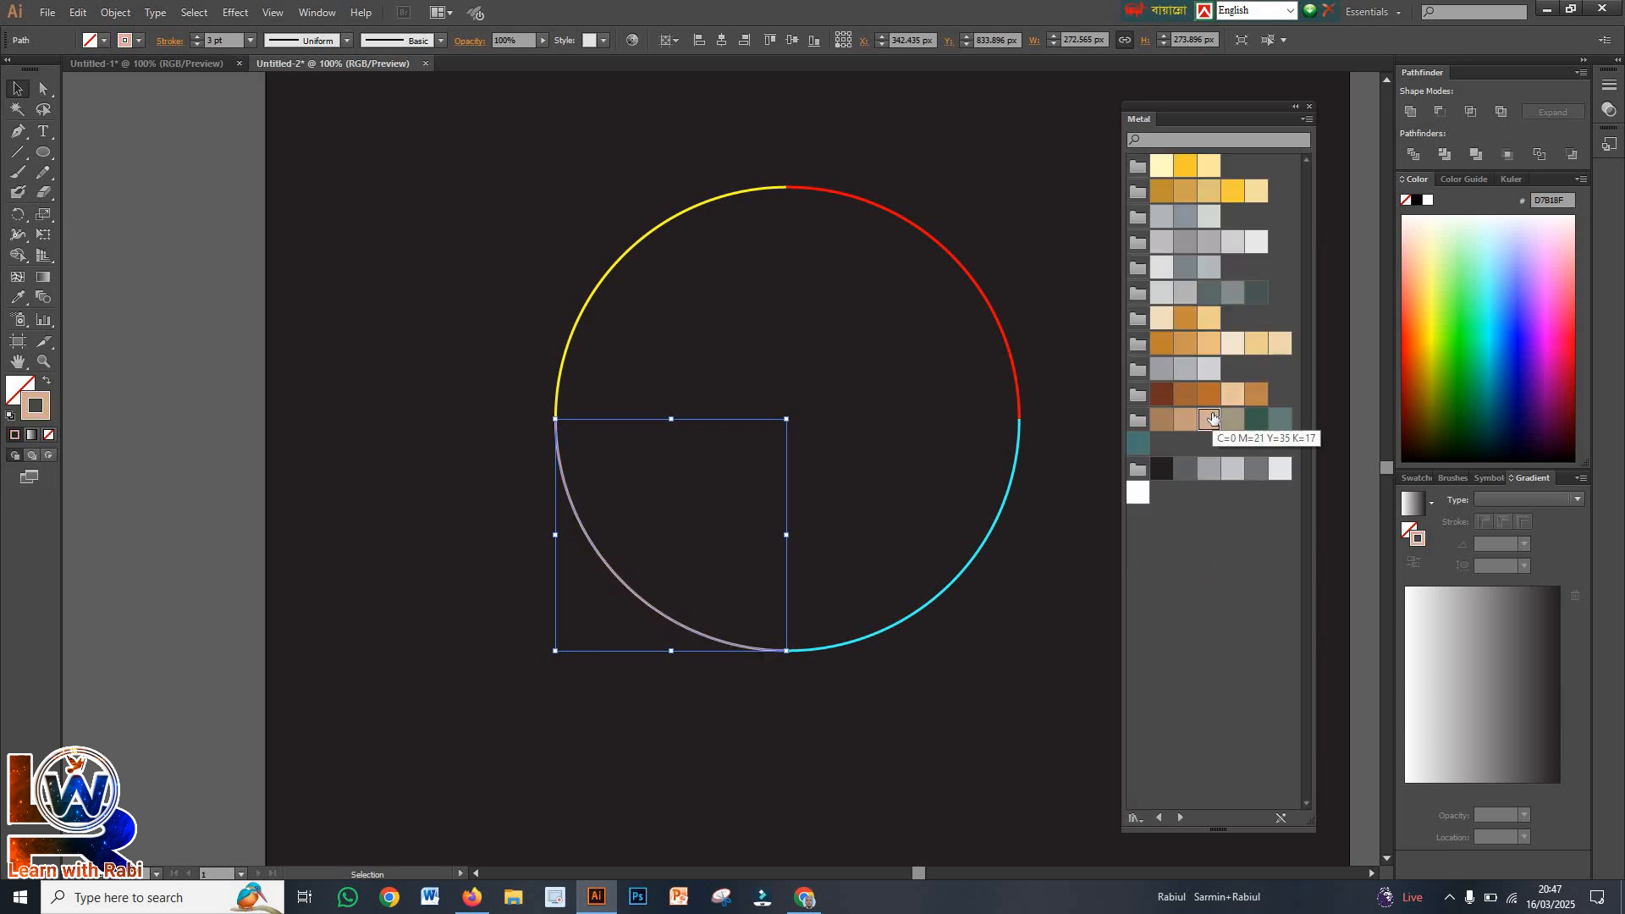
pyautogui.click(1163, 167)
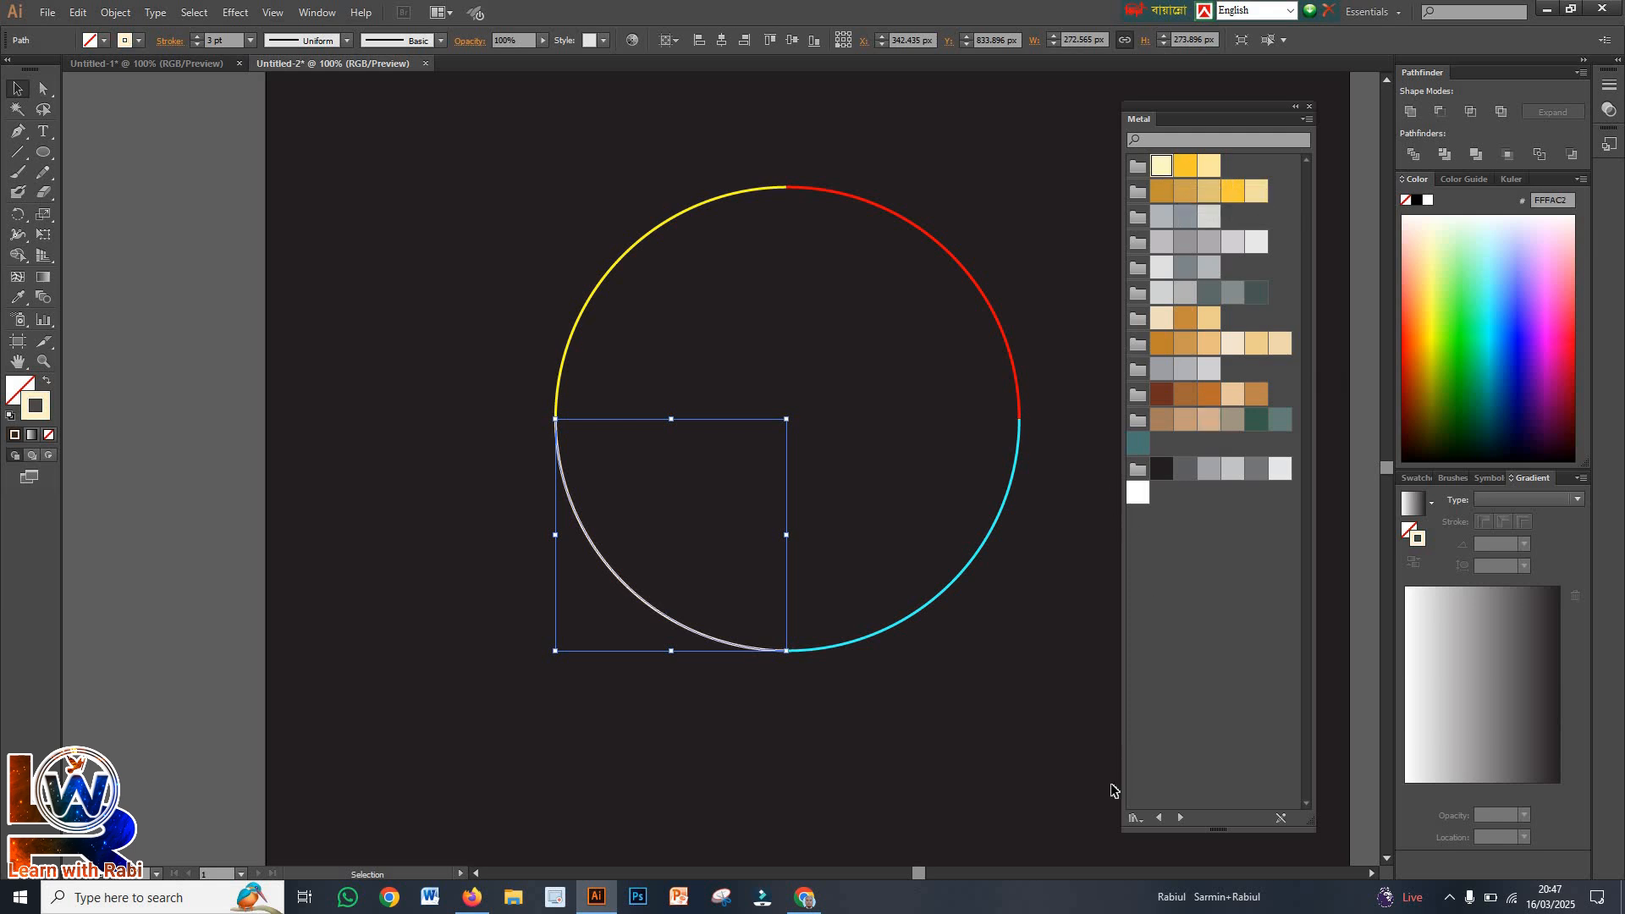
# Load the Beverages swatches from the Foods libraries and colour the lower-left arc's stroke soft yellow
pyautogui.click(1136, 817)
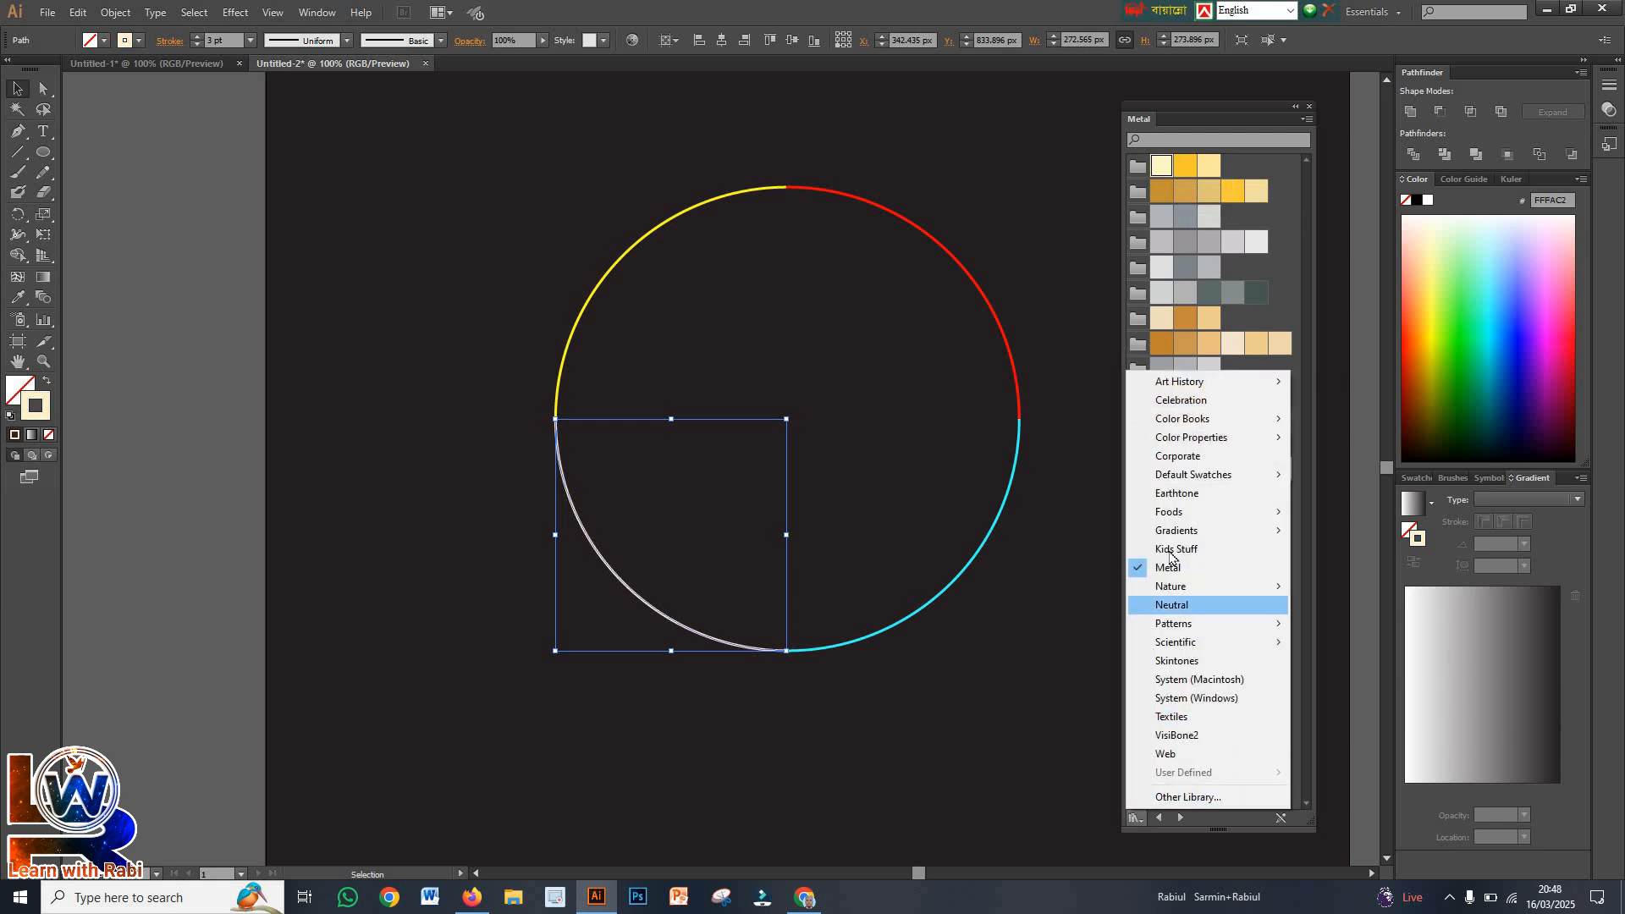
pyautogui.moveTo(1179, 514)
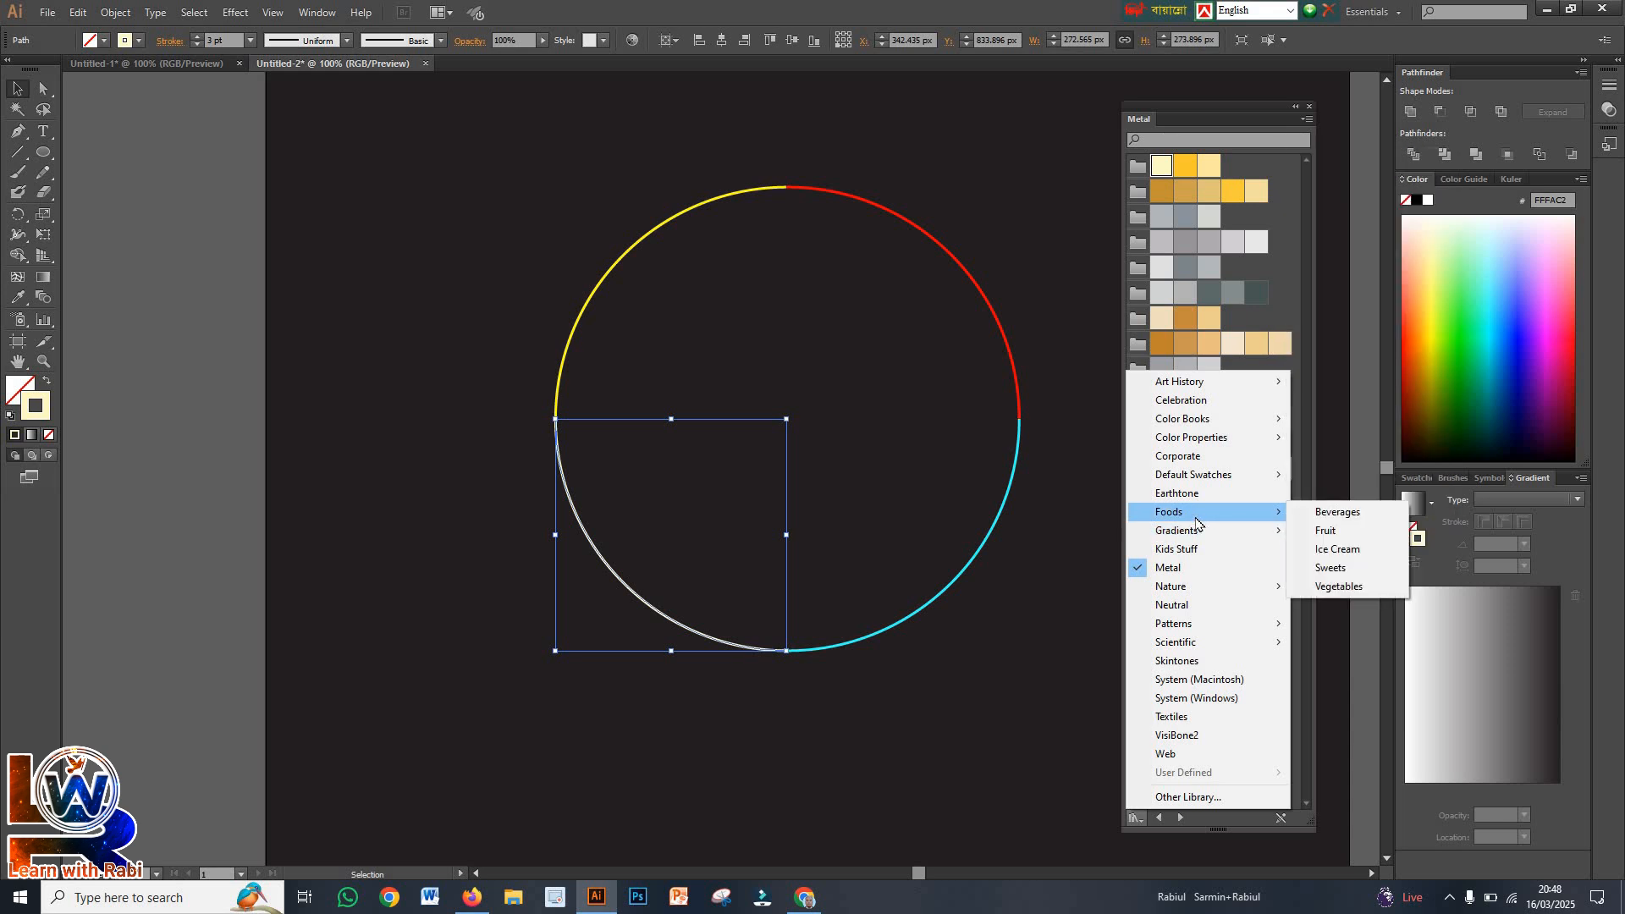
pyautogui.click(1316, 518)
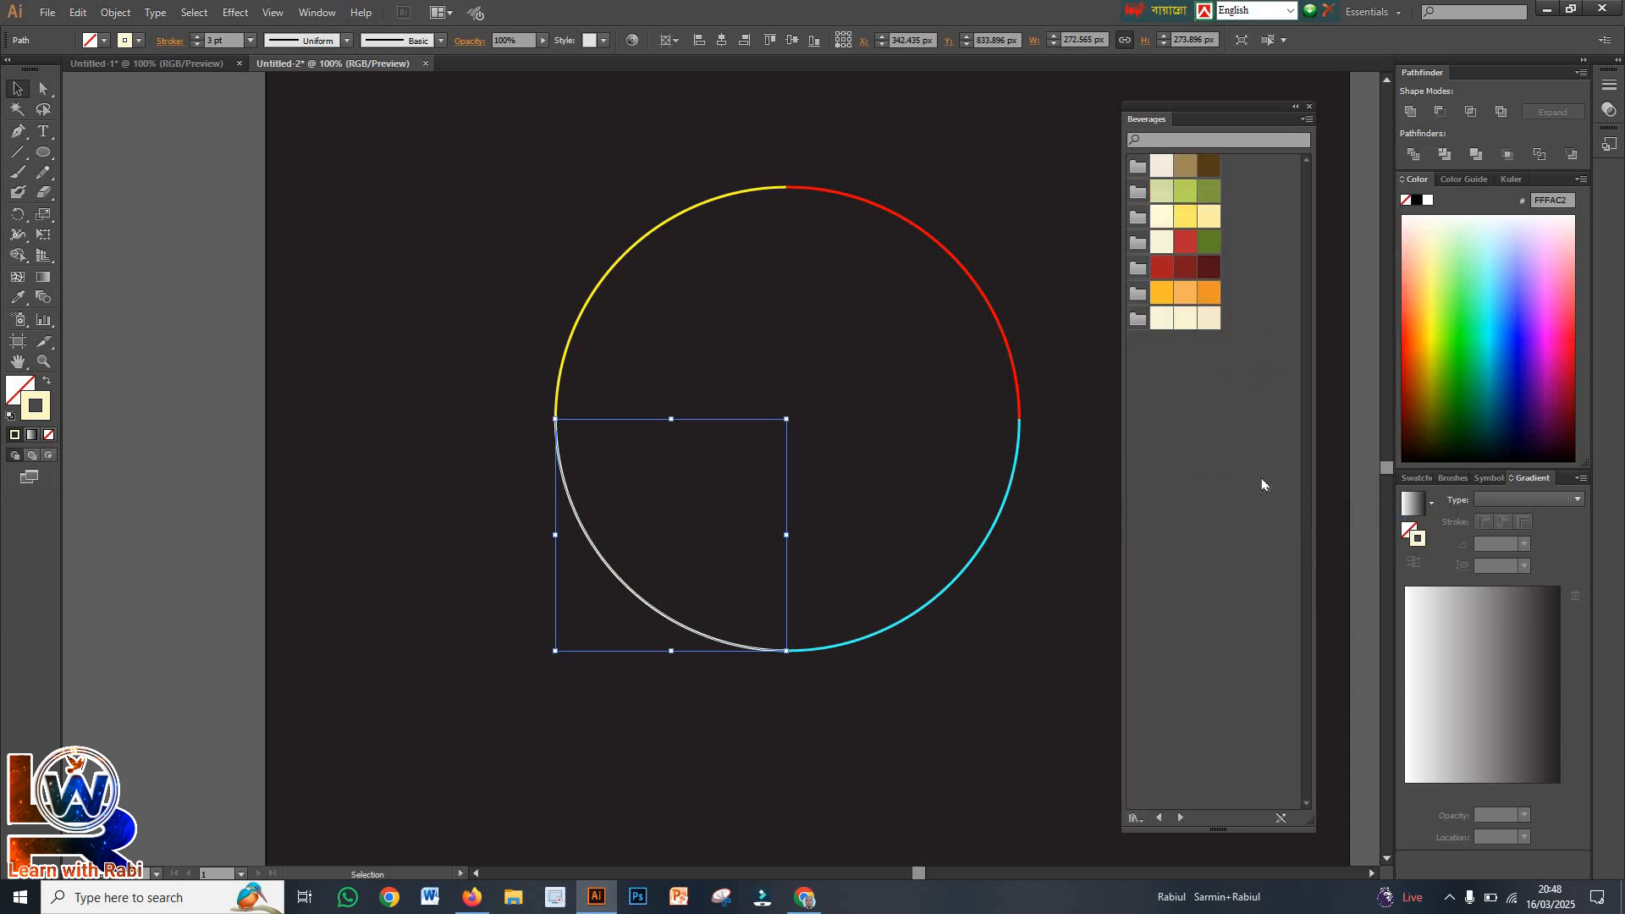
pyautogui.click(1189, 227)
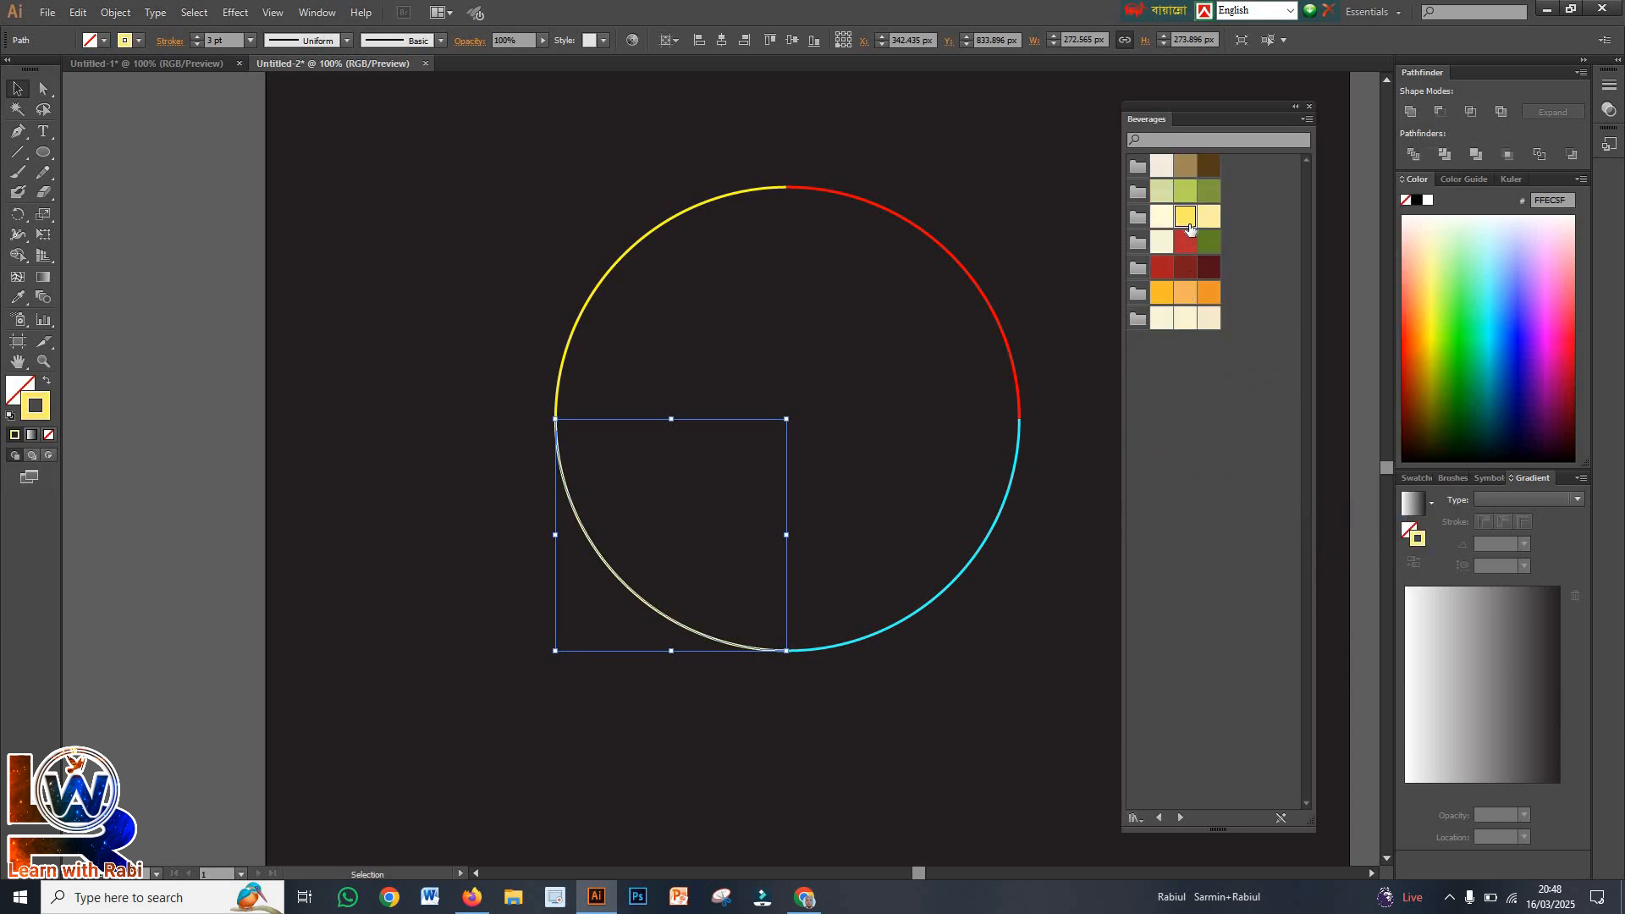
pyautogui.click(977, 681)
# Give all four arcs a round-capped dashed stroke with 0 pt dashes and 35 pt gaps
pyautogui.moveTo(448, 268); pyautogui.dragTo(1063, 689)
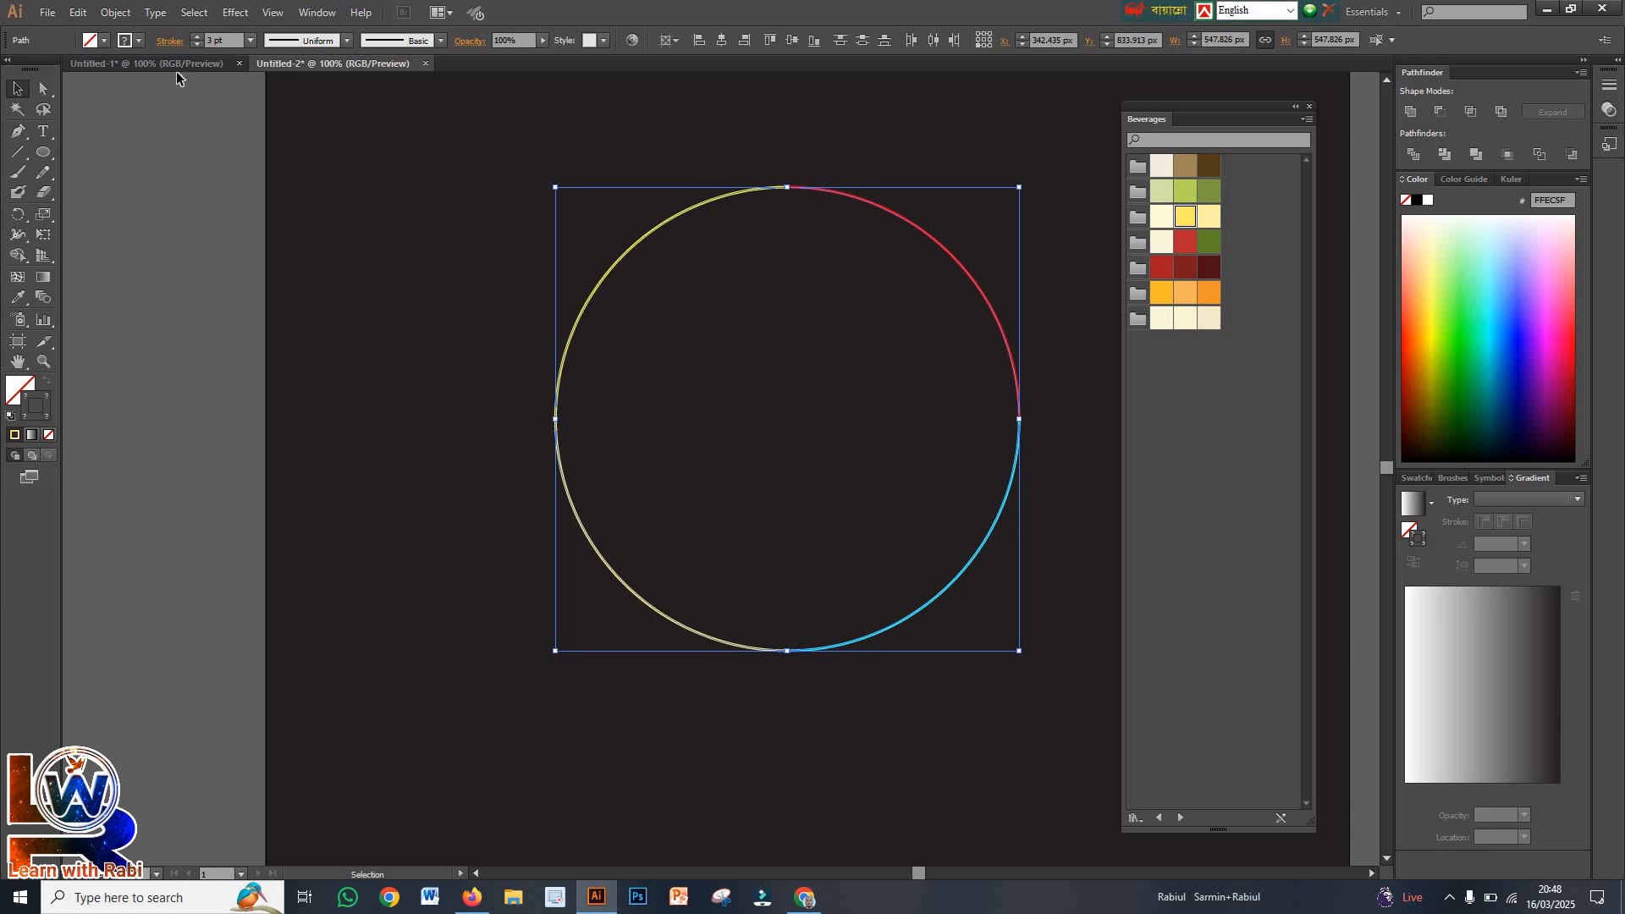
pyautogui.click(168, 42)
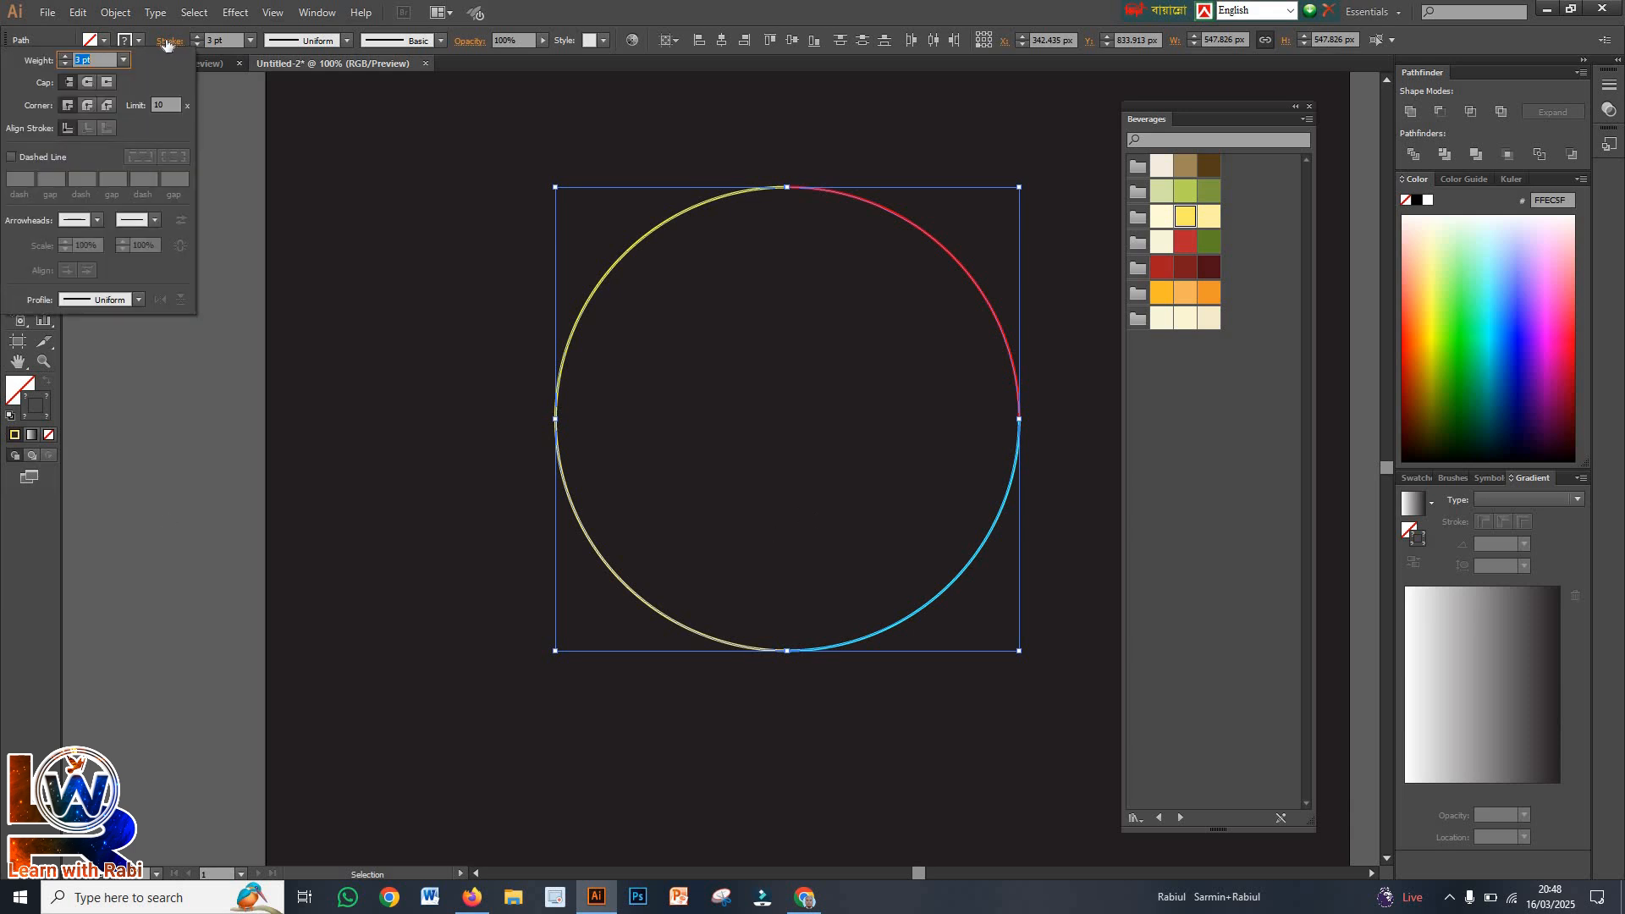
pyautogui.click(85, 87)
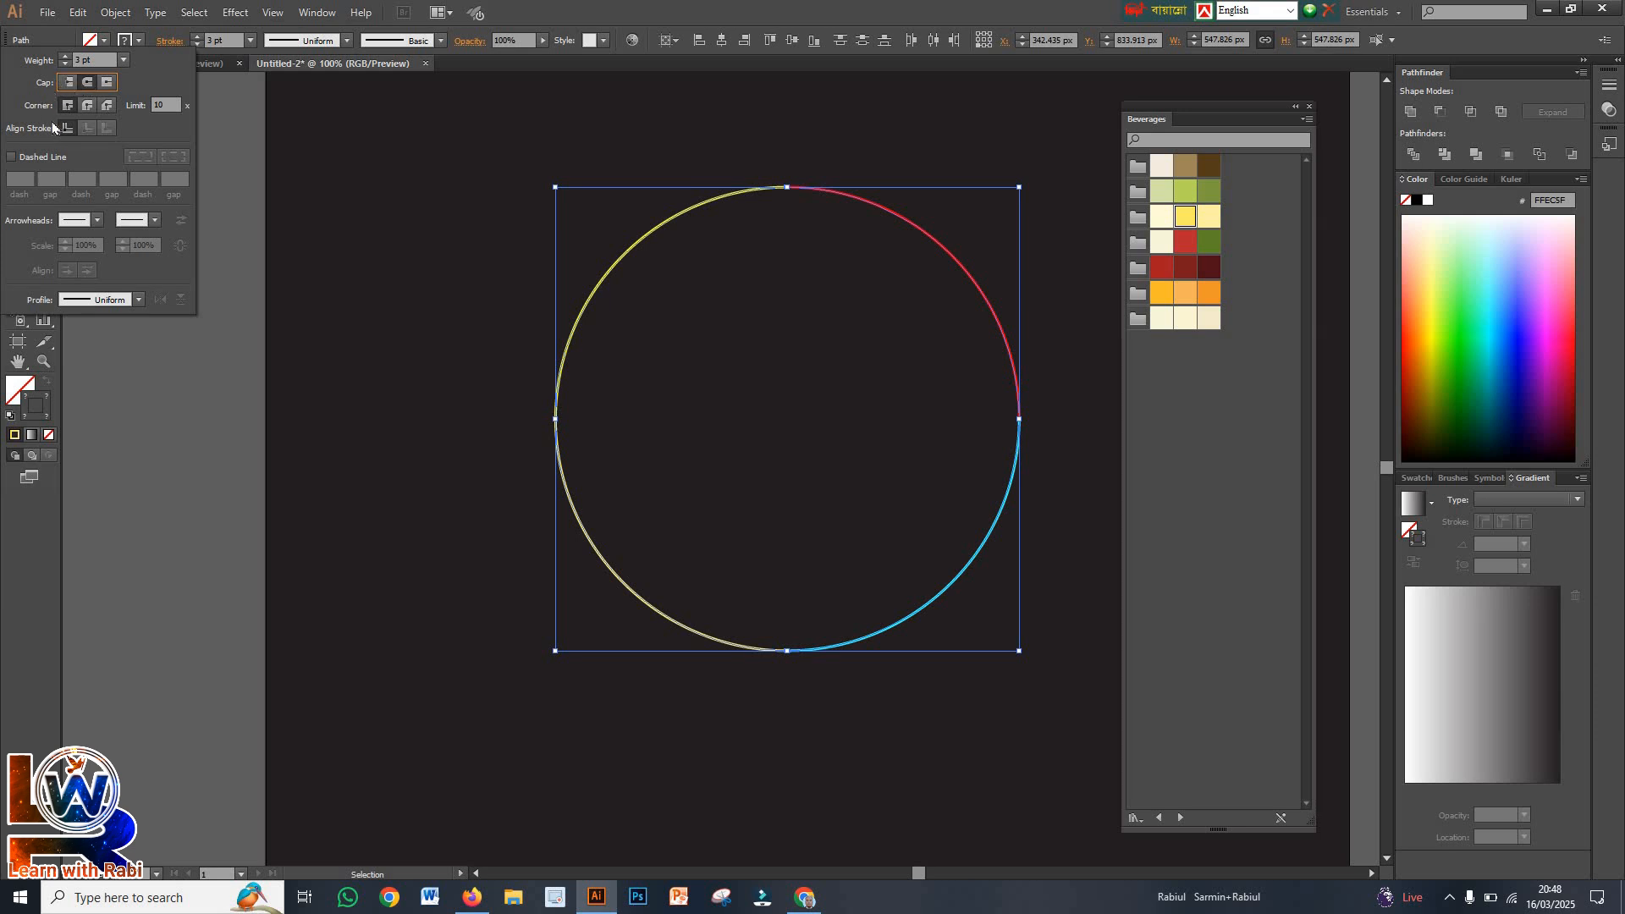
pyautogui.click(11, 159)
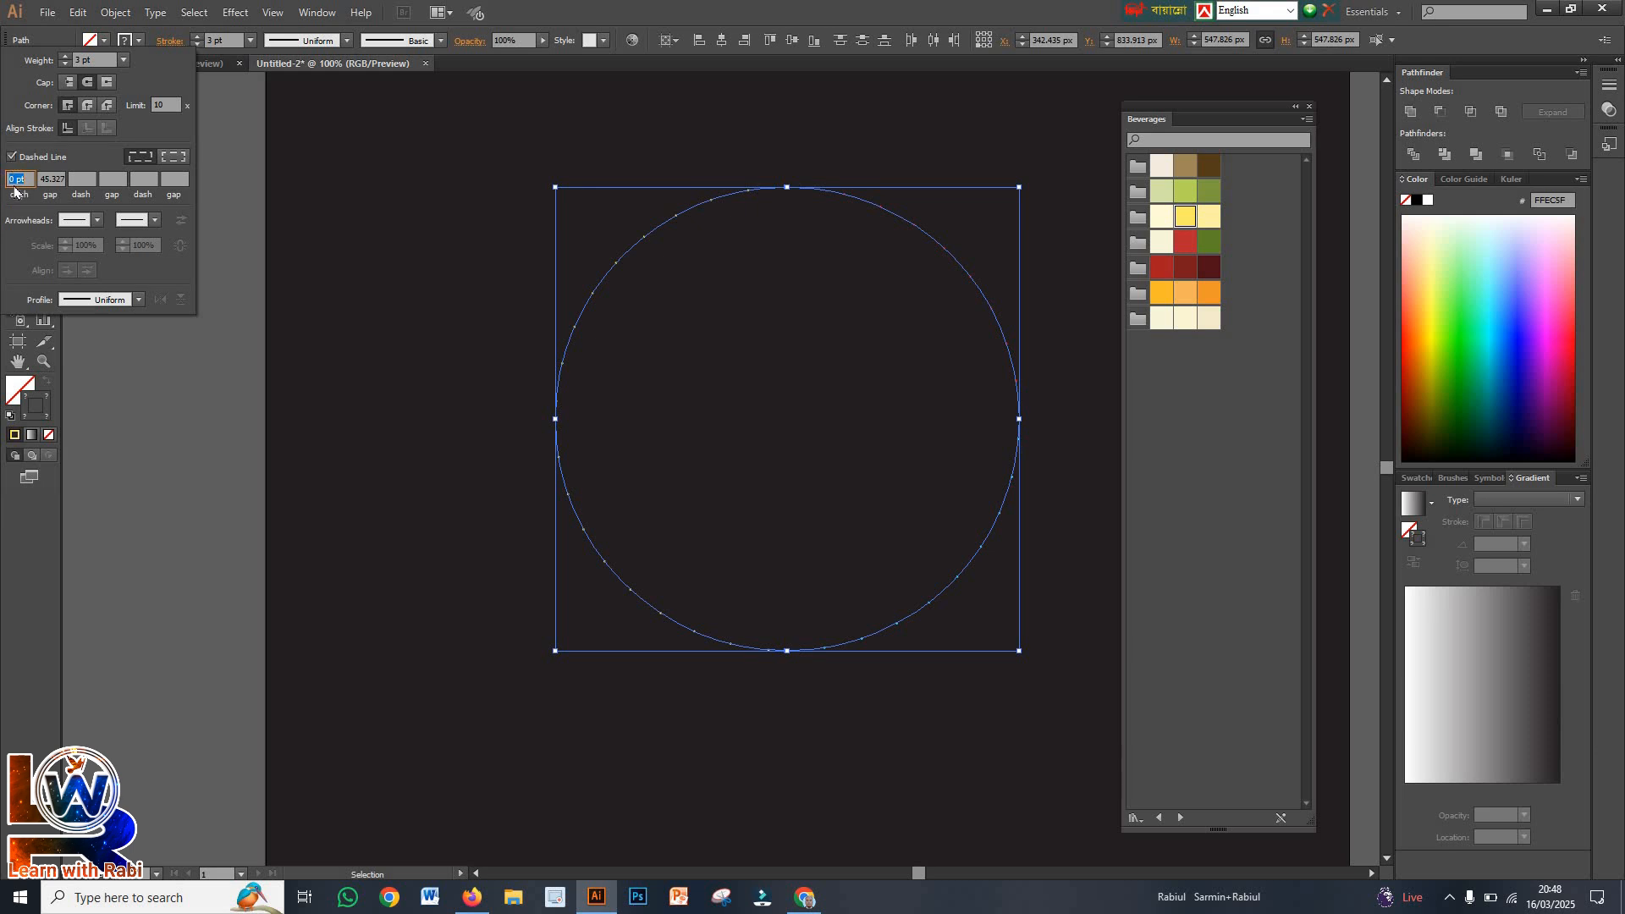
pyautogui.click(64, 177)
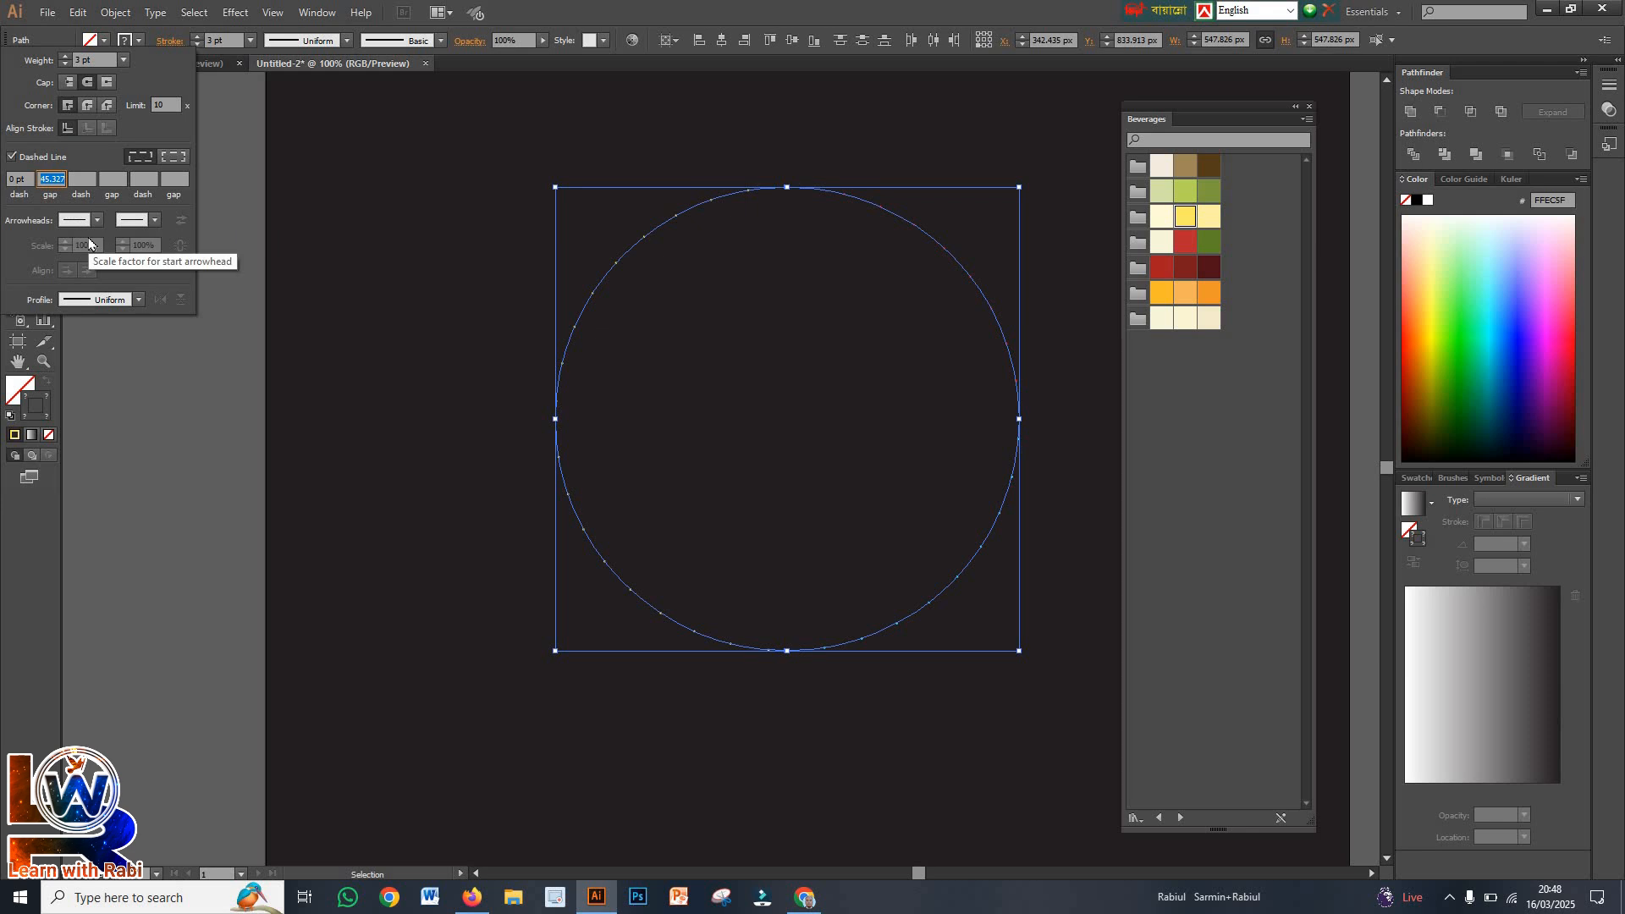
pyautogui.write('35')
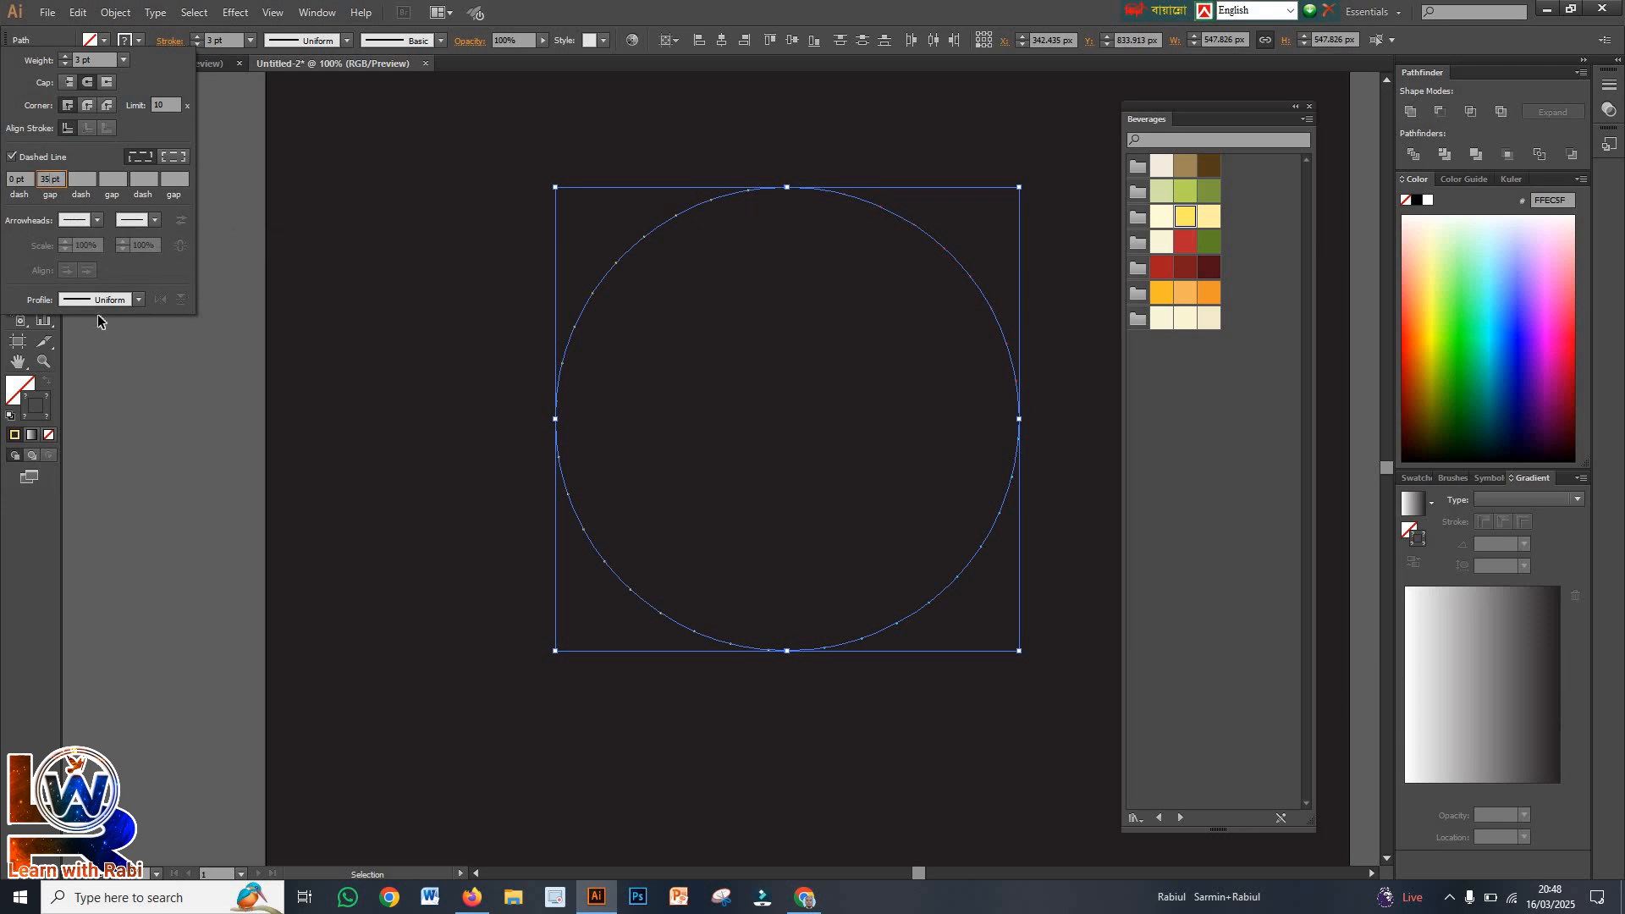
# Apply Width Profile 4 to the strokes of the four arcs and set their stroke weight to 23 pt
pyautogui.click(138, 300)
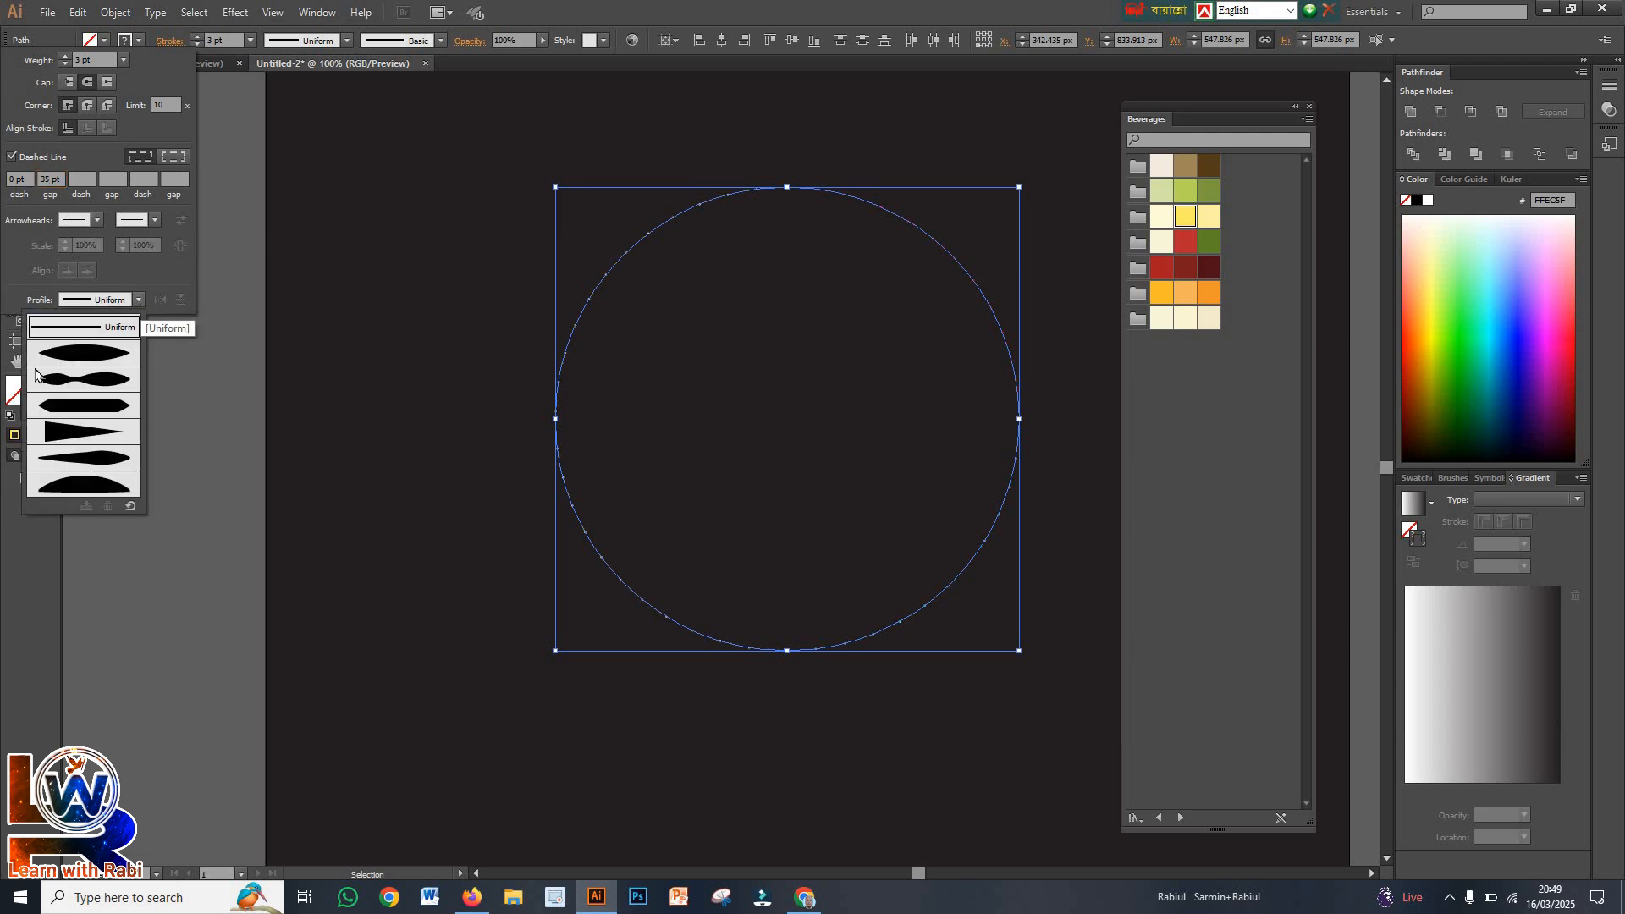
pyautogui.click(70, 433)
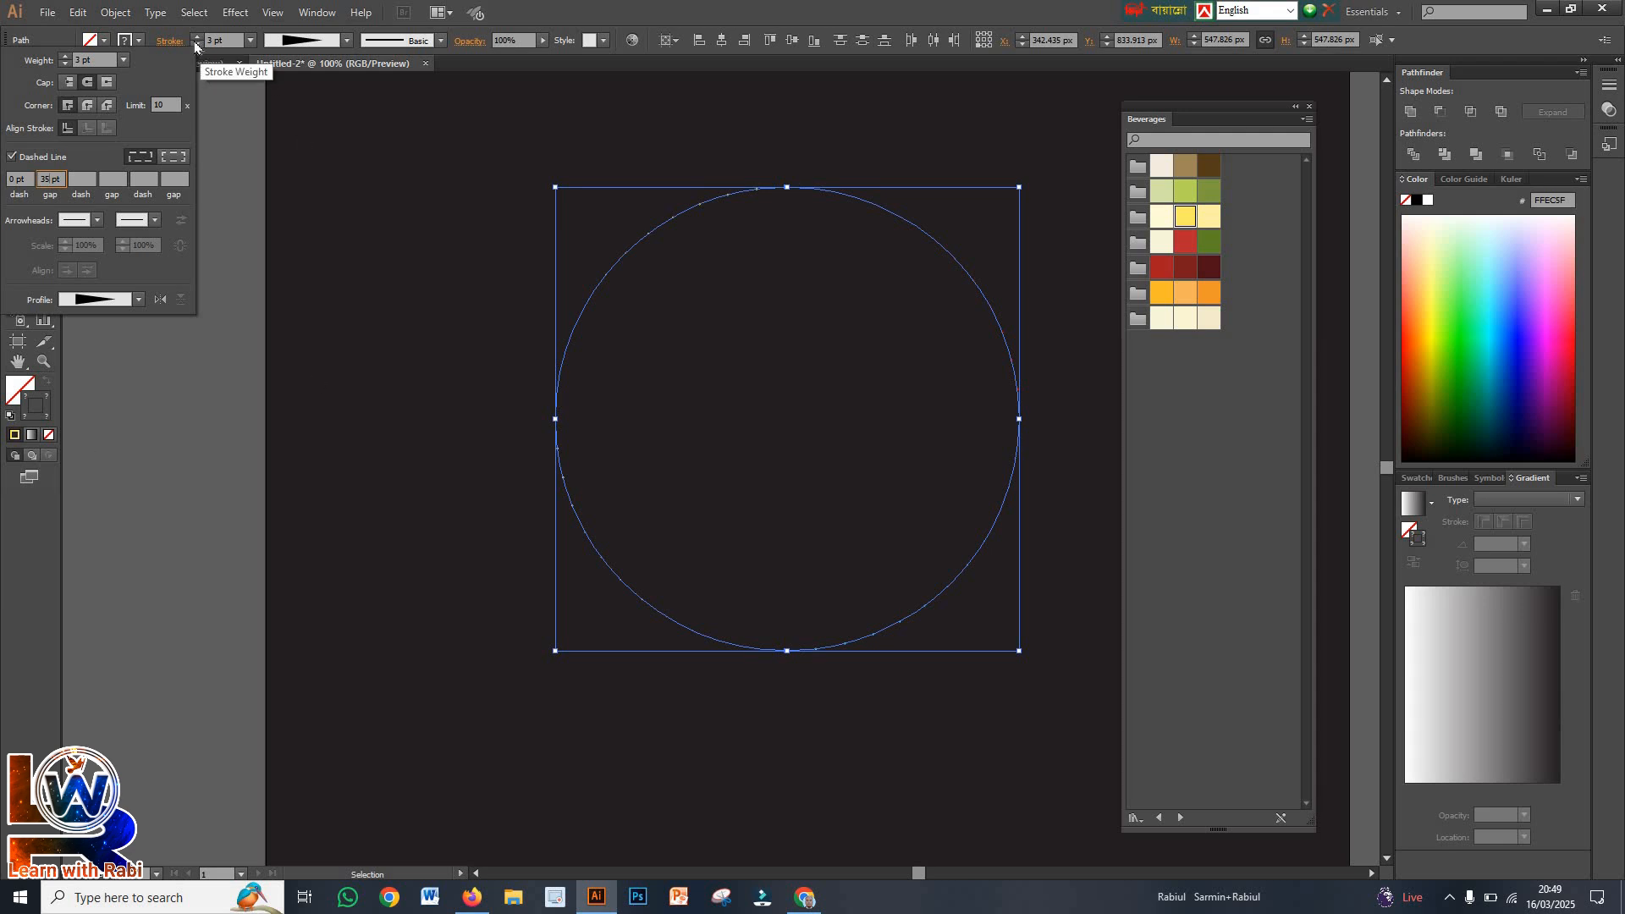
pyautogui.click(67, 59)
pyautogui.click(67, 59)
pyautogui.click(67, 59)
pyautogui.click(67, 59)
pyautogui.click(67, 60)
pyautogui.click(67, 59)
pyautogui.click(67, 59)
pyautogui.click(67, 60)
pyautogui.click(67, 59)
pyautogui.click(67, 60)
pyautogui.click(67, 59)
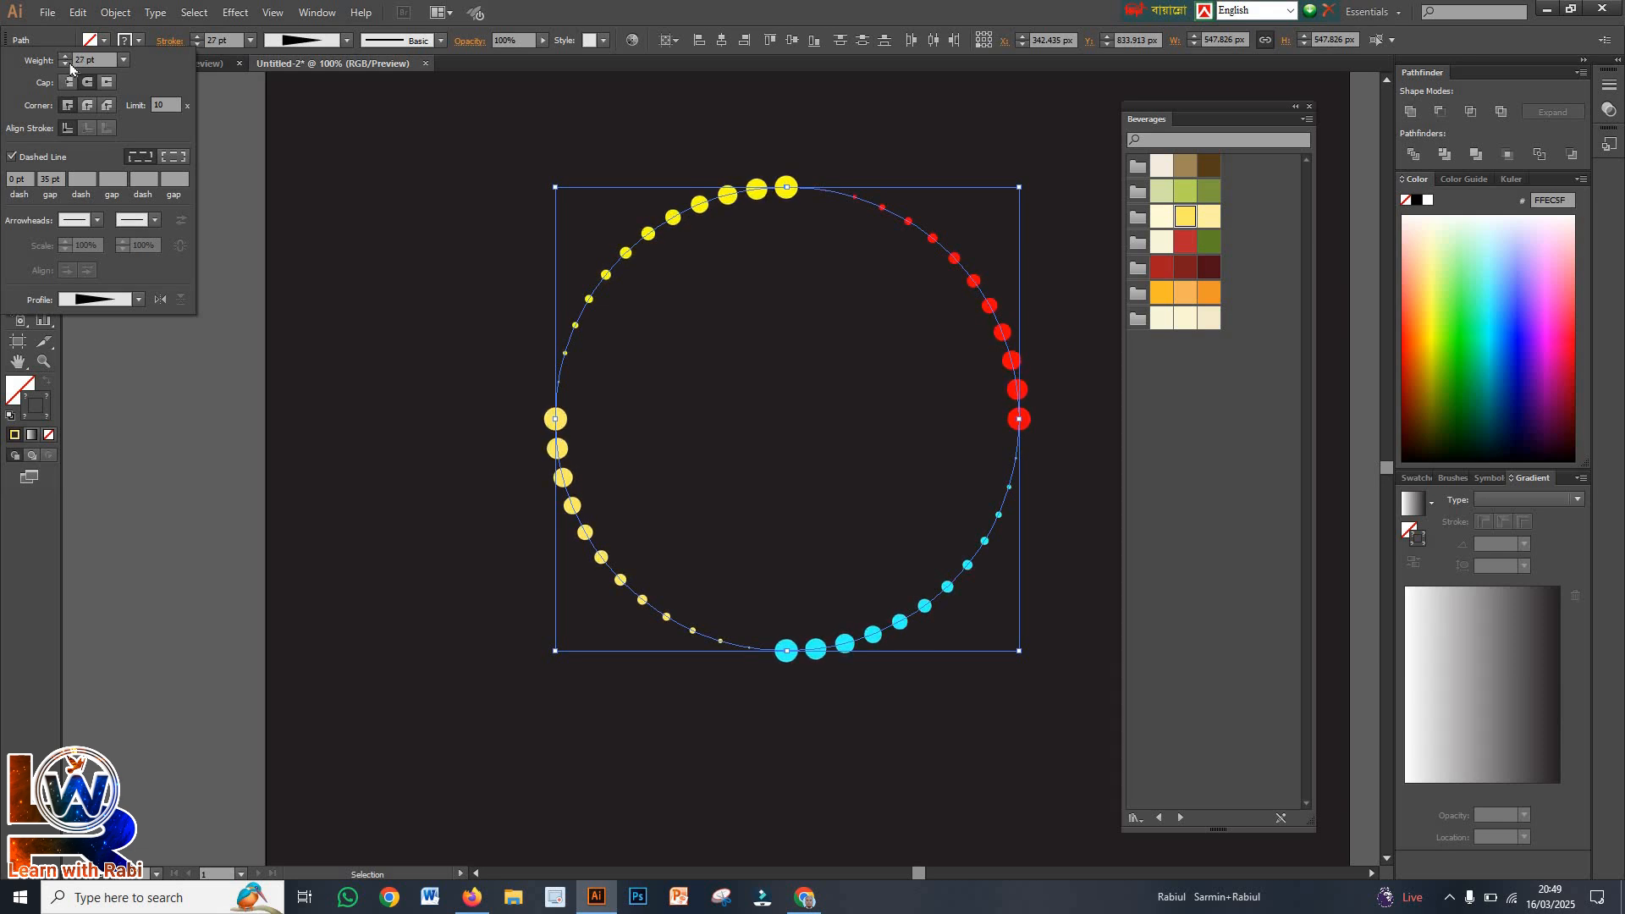
pyautogui.click(67, 64)
pyautogui.click(67, 65)
pyautogui.click(67, 64)
pyautogui.click(67, 64)
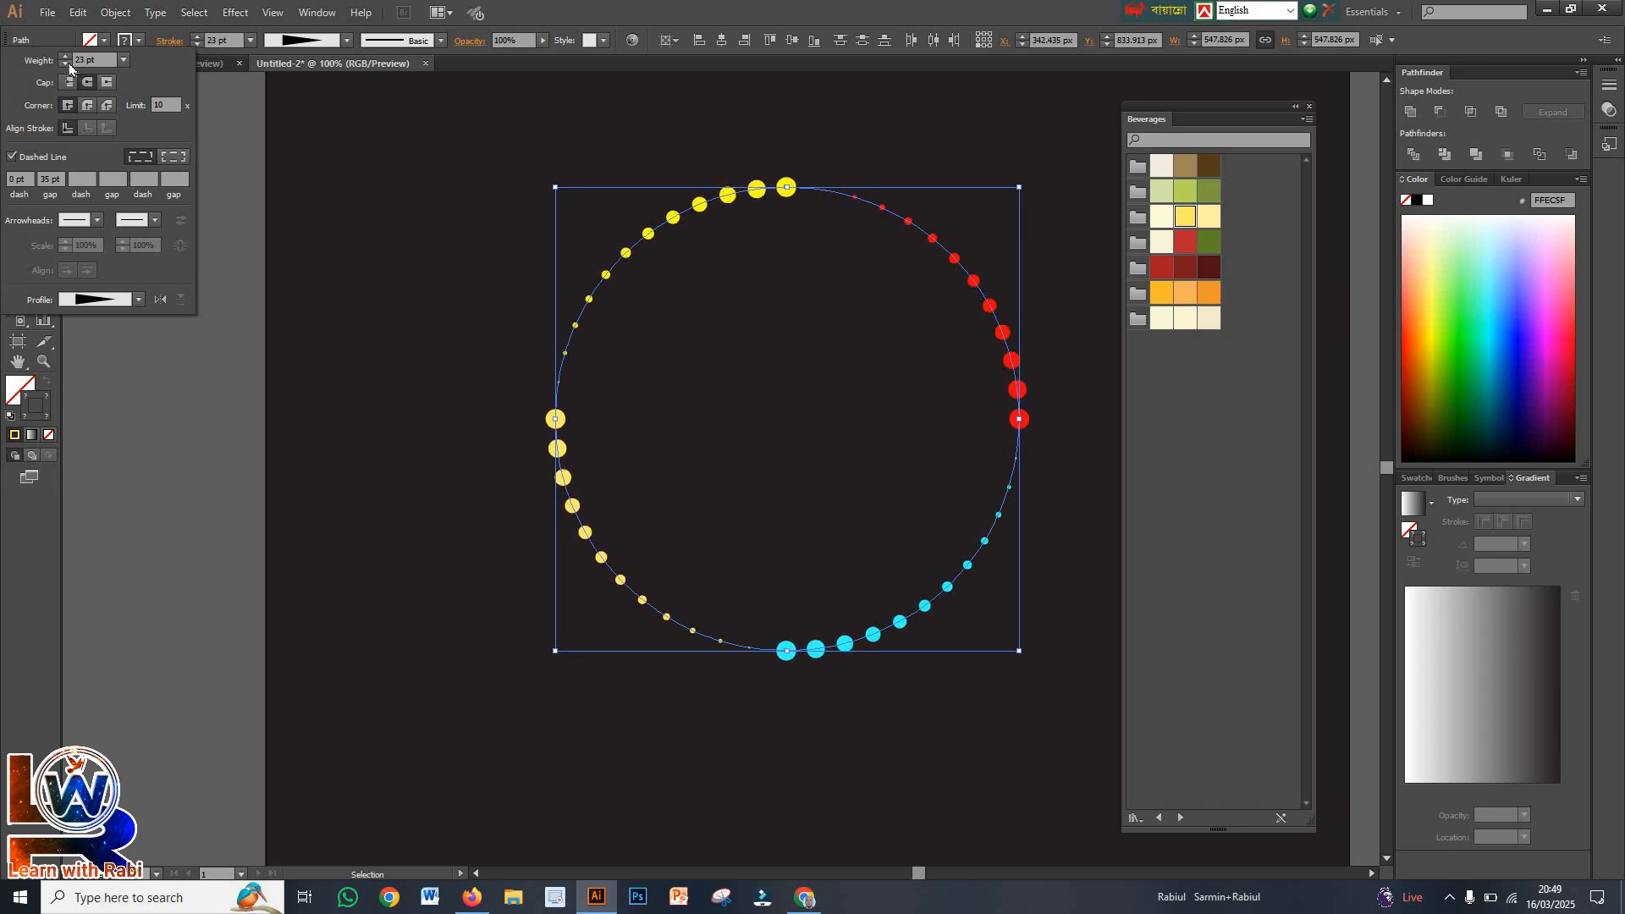
pyautogui.click(67, 64)
pyautogui.click(67, 59)
pyautogui.click(308, 326)
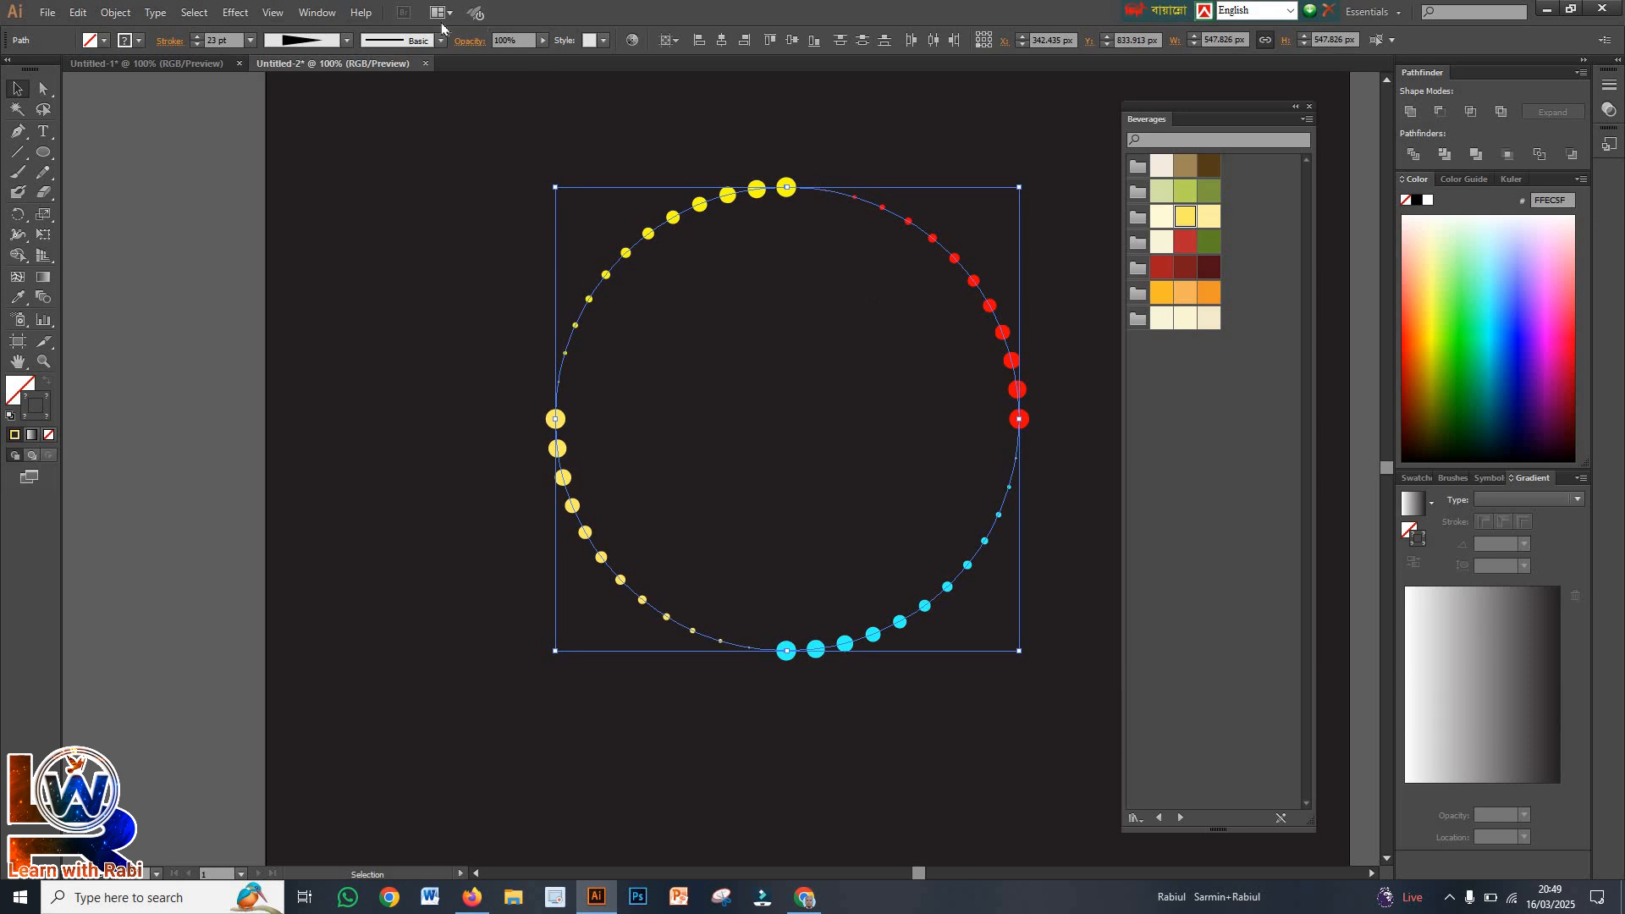
# Group the four arcs and give the group a previewed Transform effect with 95% horizontal and vertical scale and a 4° rotation
pyautogui.rightClick(678, 252)
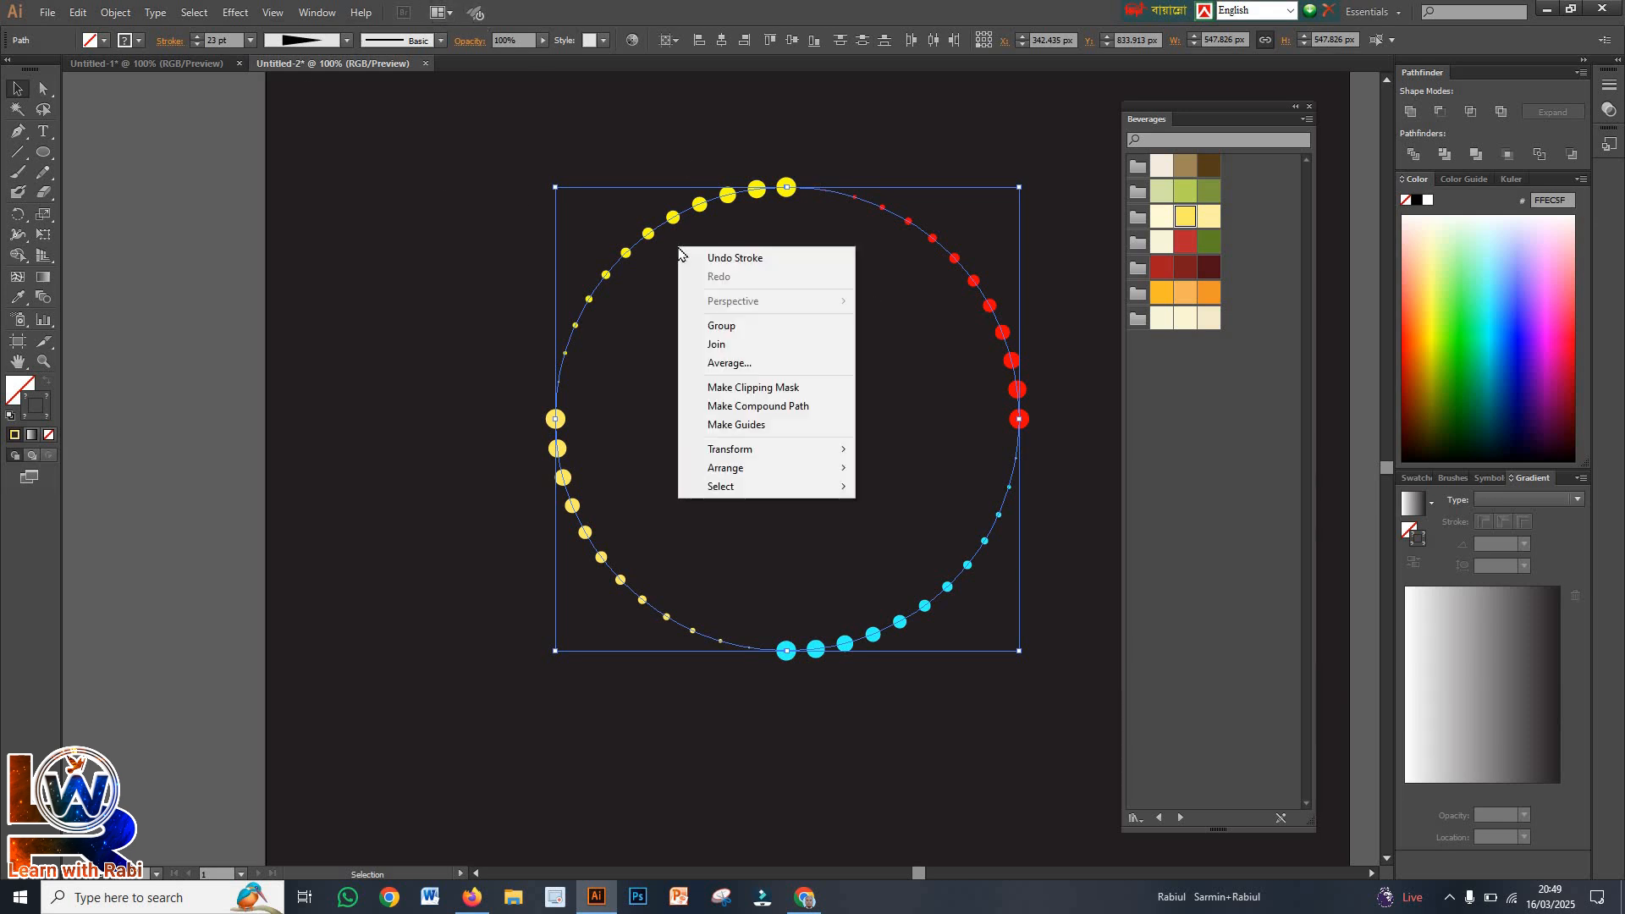
pyautogui.click(753, 335)
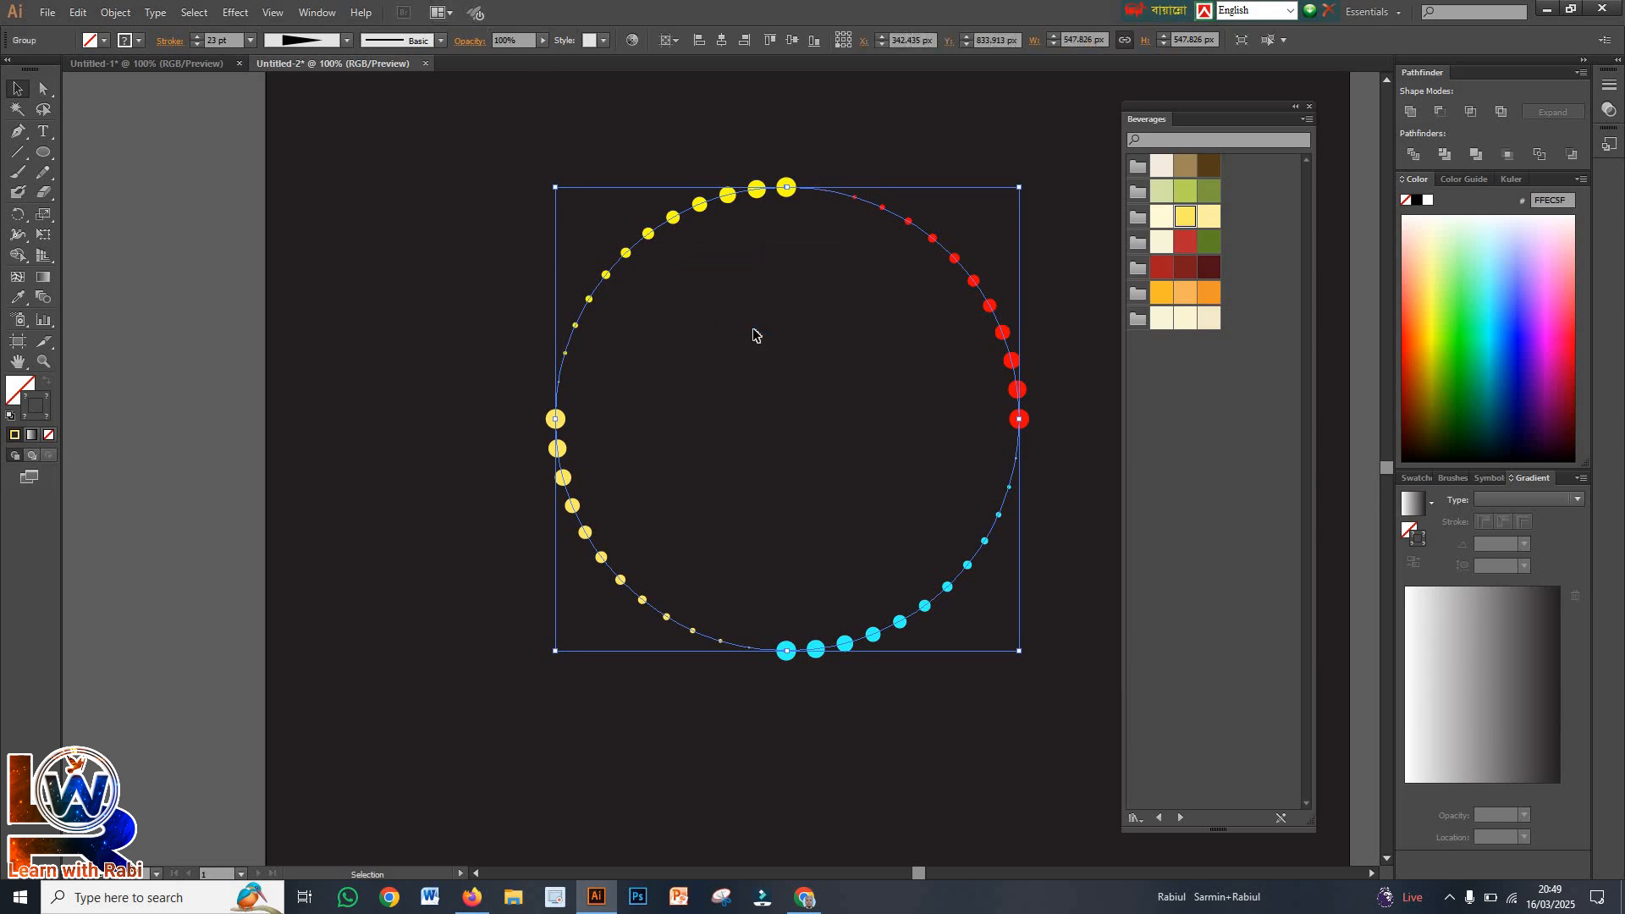
pyautogui.click(239, 14)
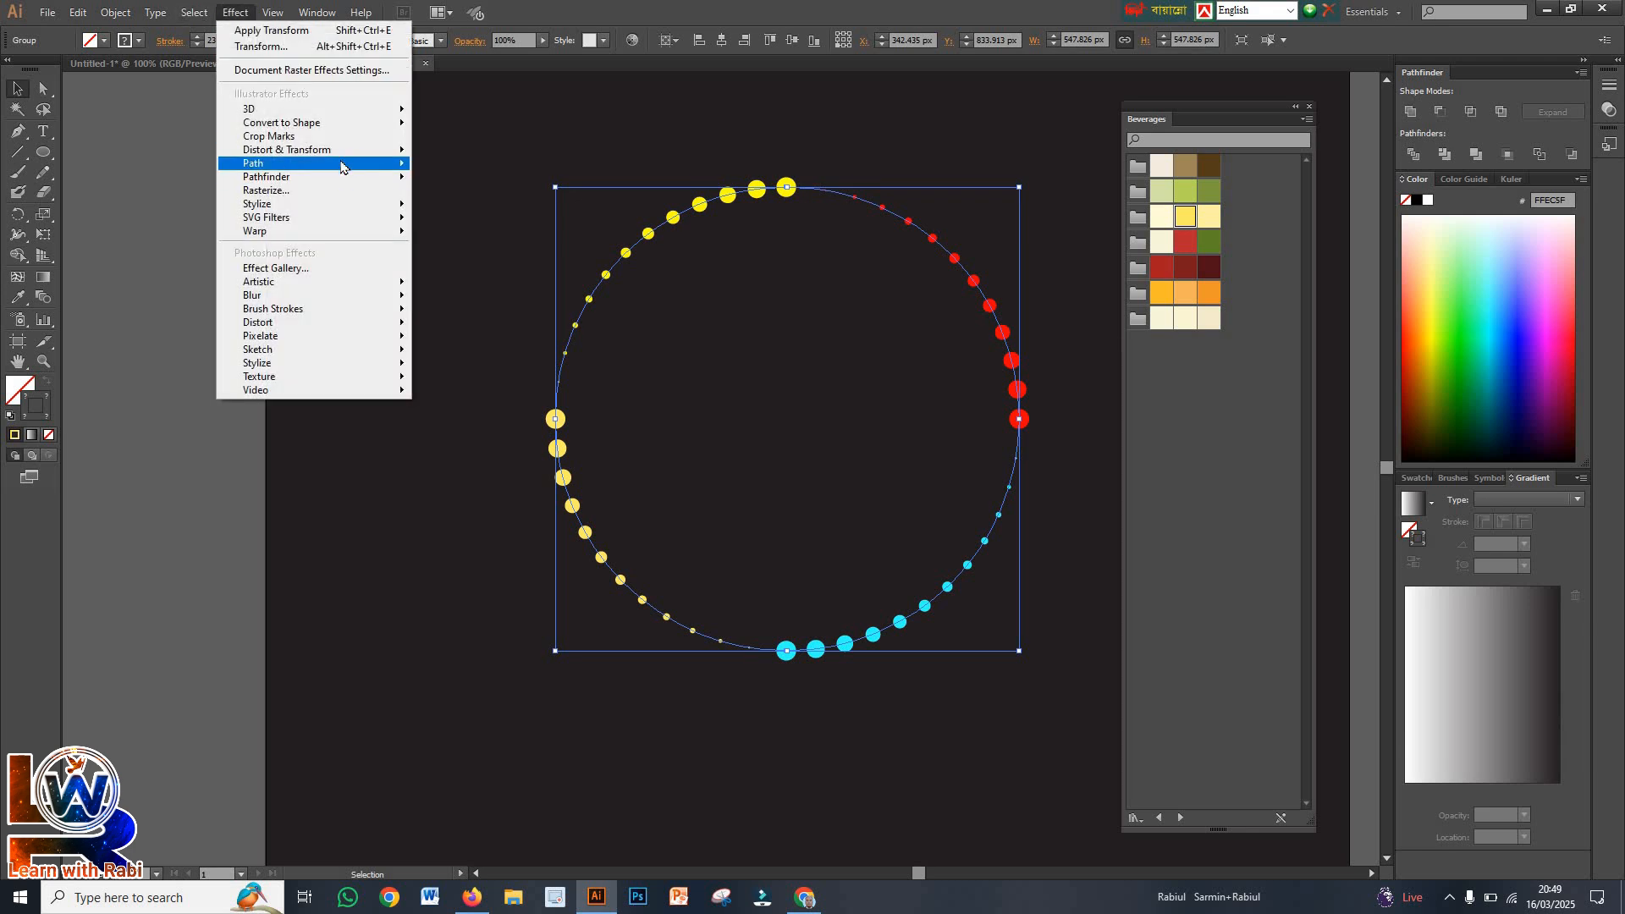
pyautogui.moveTo(342, 163)
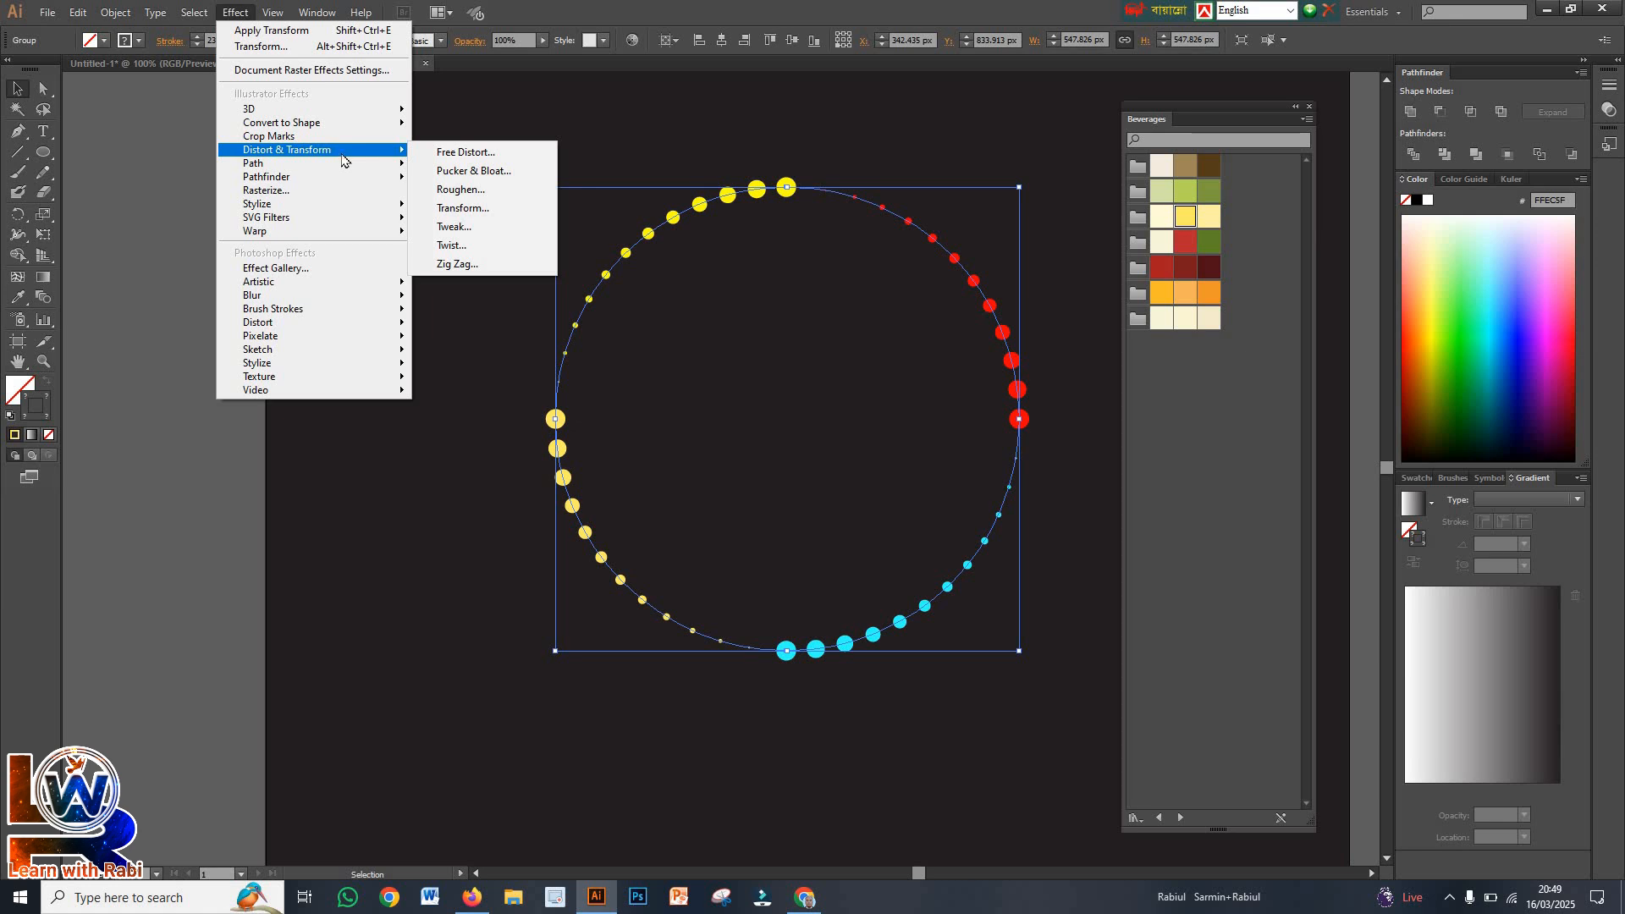
pyautogui.click(492, 218)
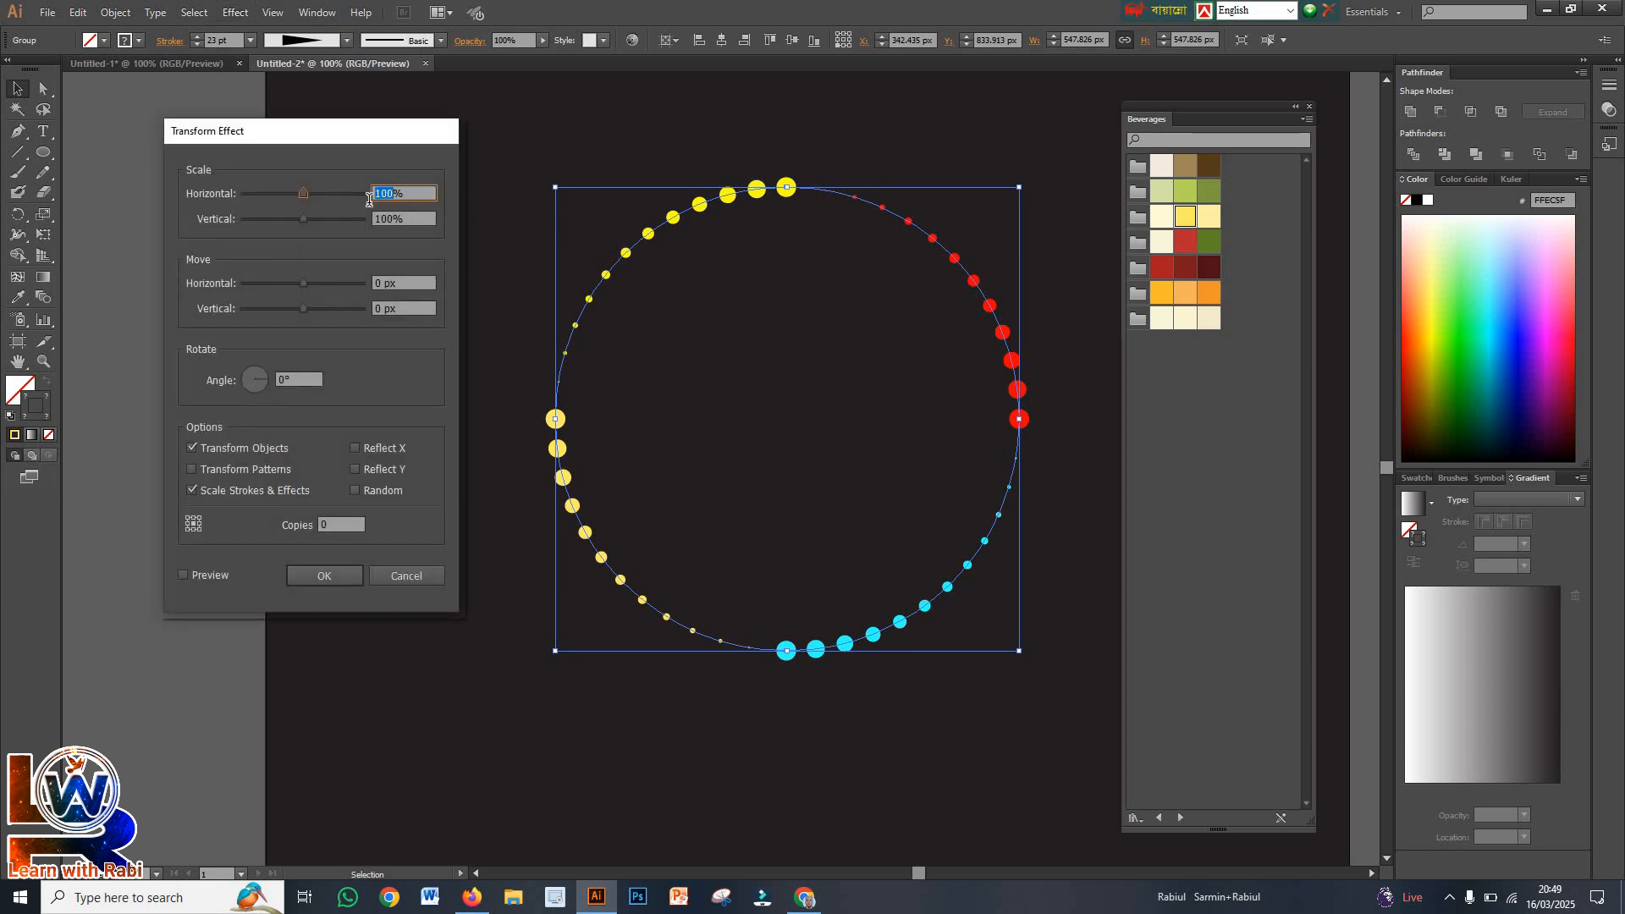
pyautogui.write('95')
pyautogui.doubleClick(391, 216)
pyautogui.write('95')
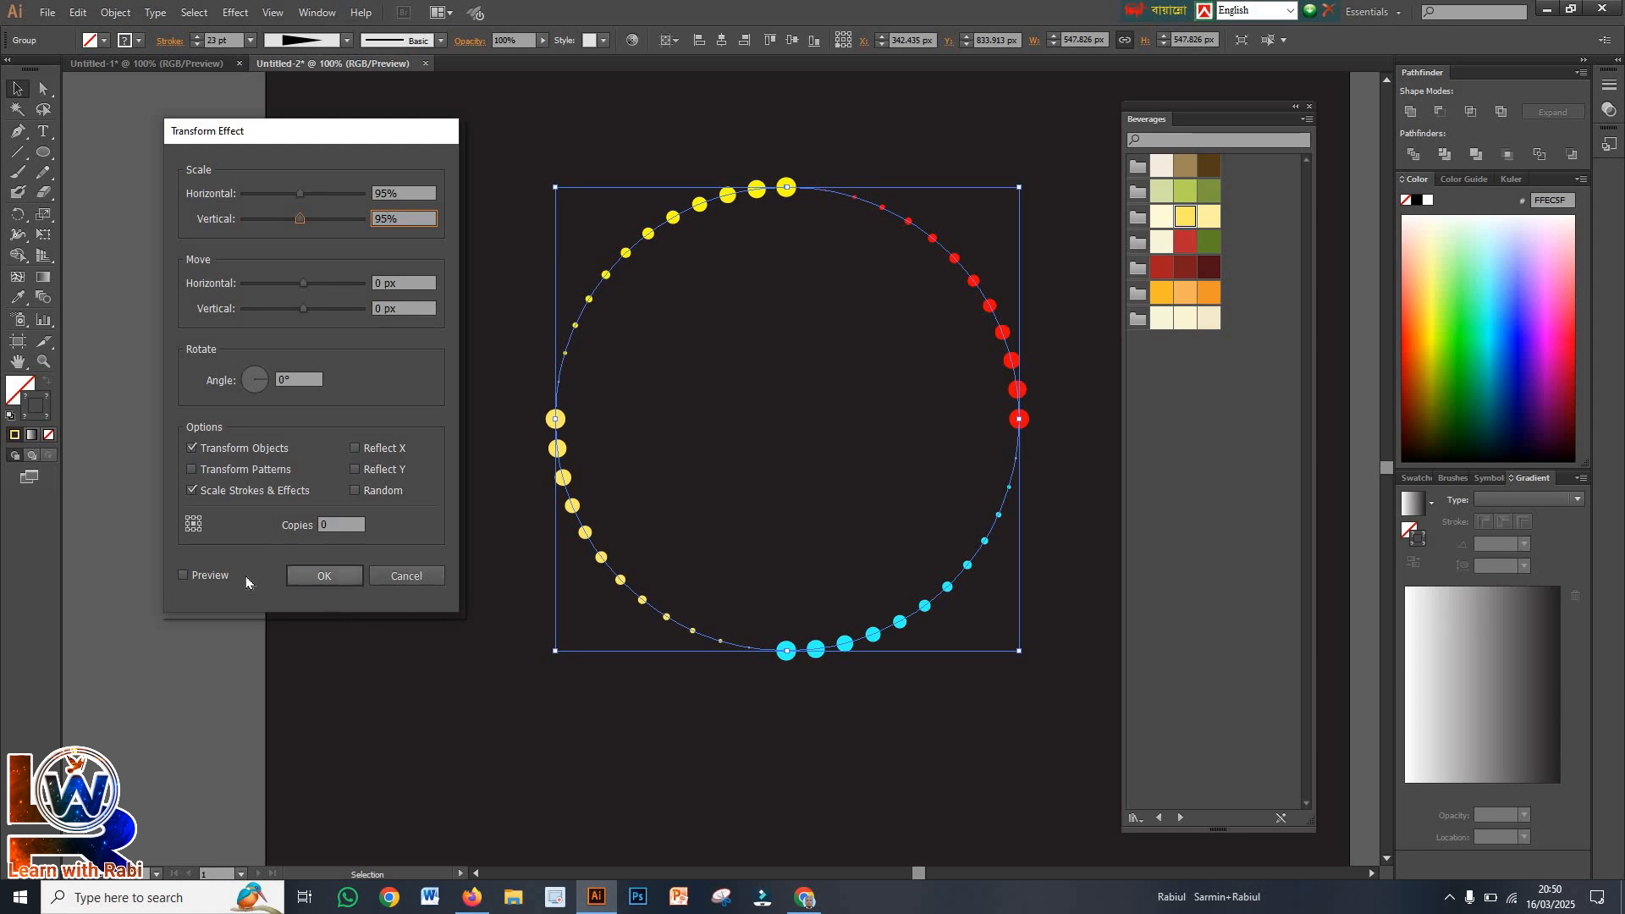
pyautogui.click(184, 576)
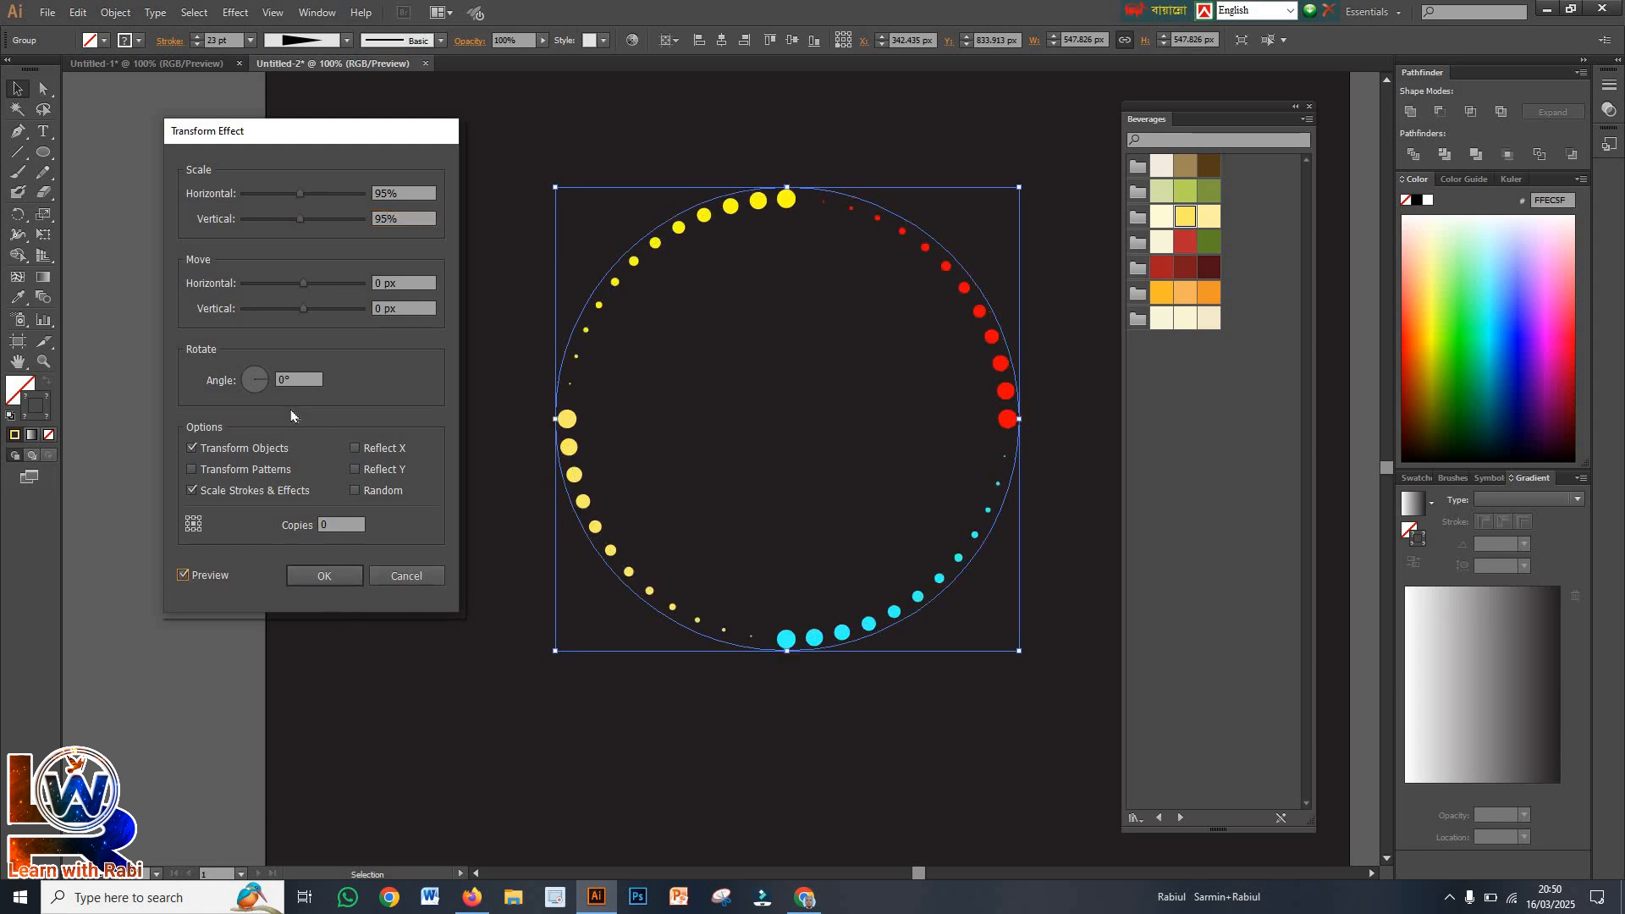
pyautogui.click(283, 380)
pyautogui.write('4')
# Raise the Transform effect's copies past 55 until the dots spiral into the centre, and apply the effect
pyautogui.click(336, 524)
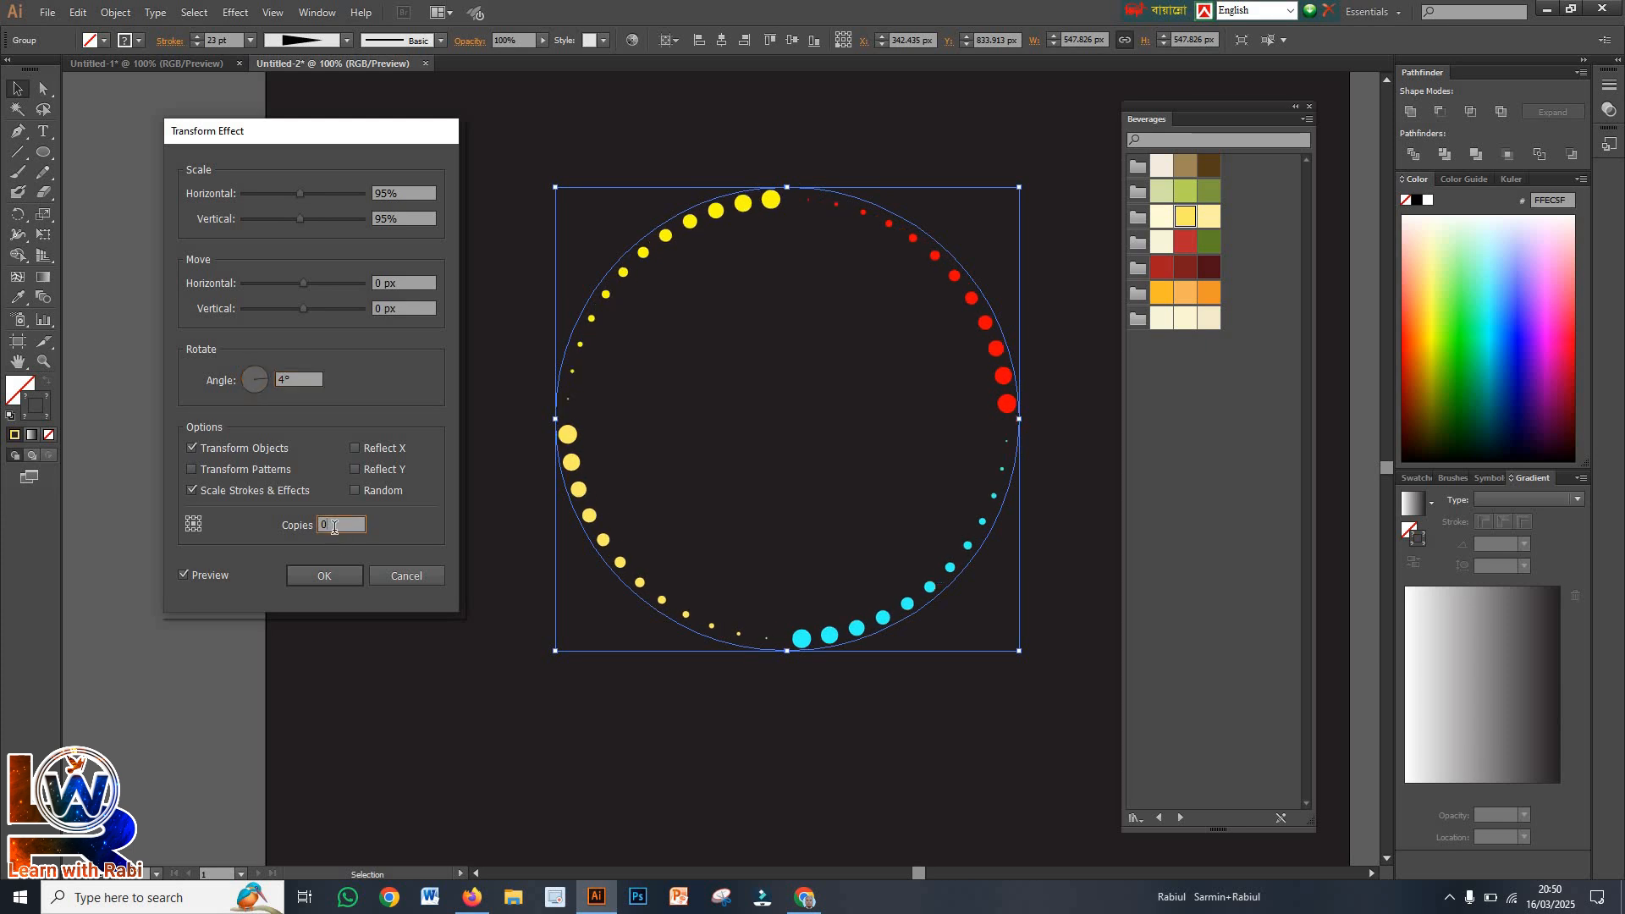
pyautogui.press('Up')
pyautogui.press('Up')
pyautogui.press('Up')
pyautogui.press('Up')
pyautogui.press('Up')
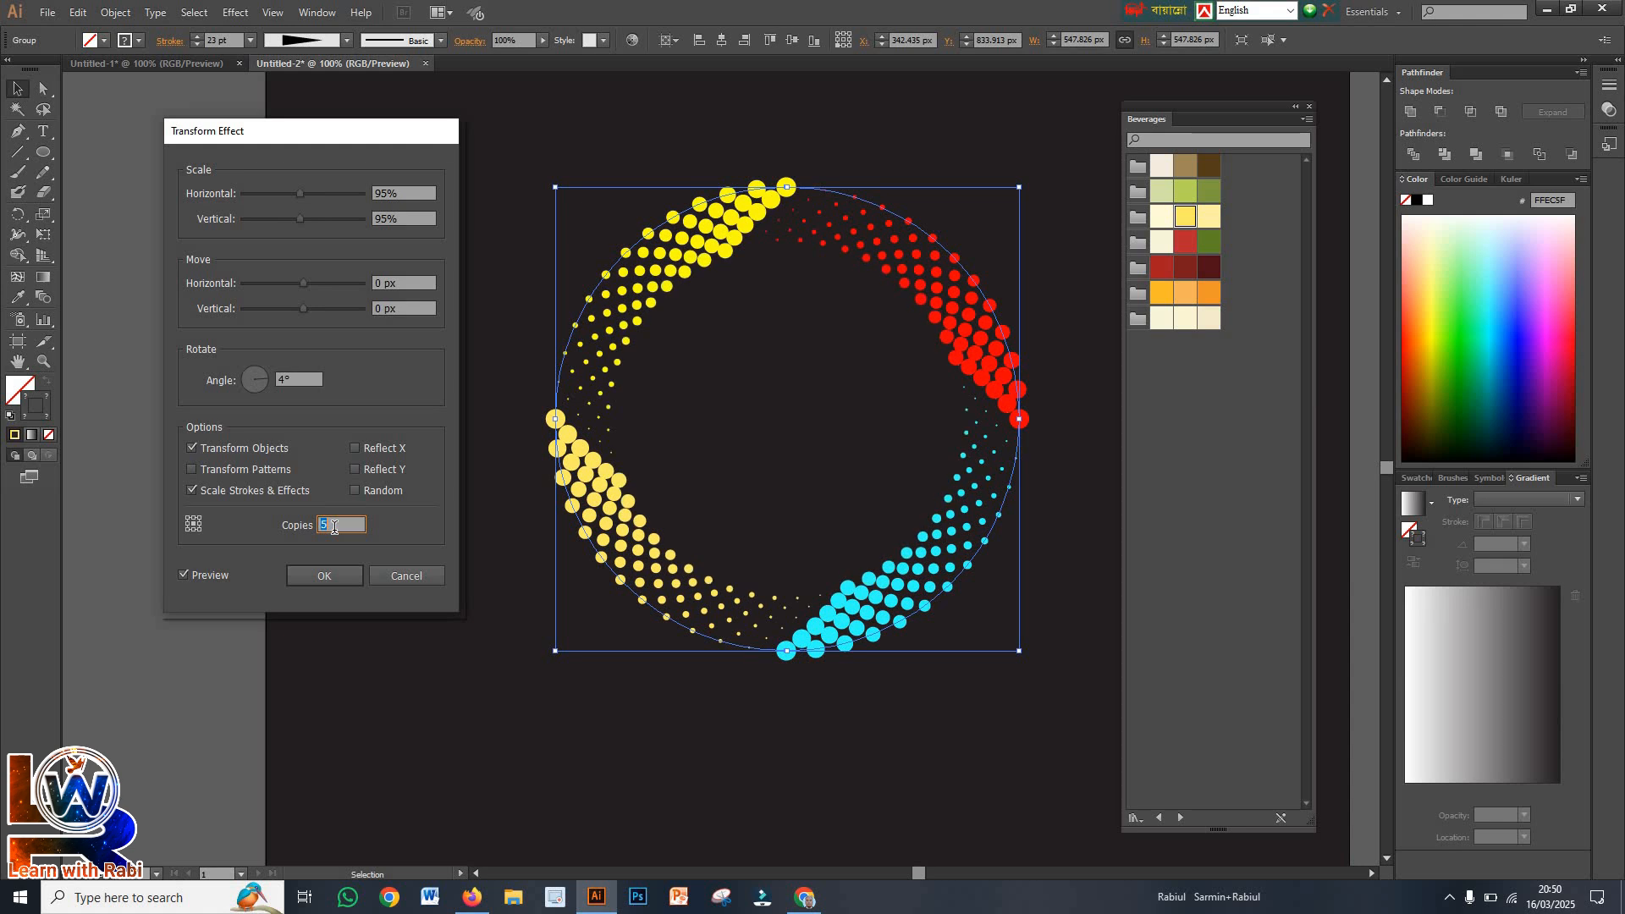
pyautogui.press('Up')
pyautogui.press('Up')
pyautogui.press('Up')
pyautogui.press('Up')
pyautogui.press('Up')
pyautogui.press('Up')
pyautogui.press('Up')
pyautogui.press('Up')
pyautogui.press('Up')
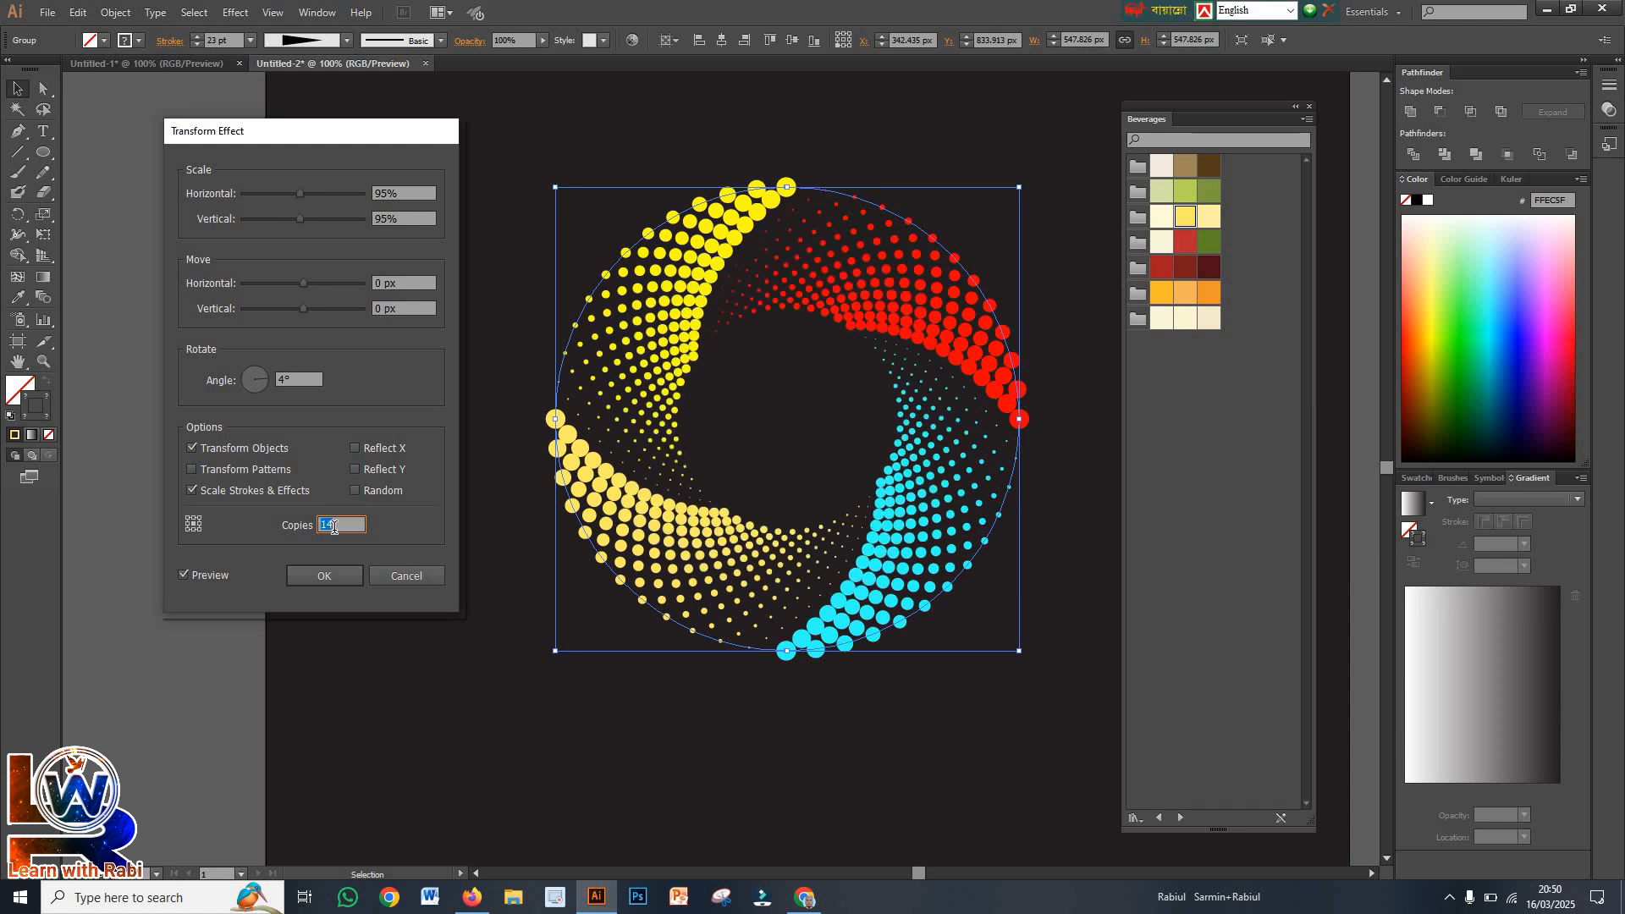
pyautogui.press('Up')
pyautogui.press('Up')
pyautogui.press('Up')
pyautogui.press('Up')
pyautogui.press('Up')
pyautogui.press('Up')
pyautogui.press('Up')
pyautogui.press('Up')
pyautogui.press('Up')
pyautogui.press('Up')
pyautogui.press('Up')
pyautogui.press('Up')
pyautogui.press('Up')
pyautogui.press('Up')
pyautogui.press('Up')
pyautogui.press('Up')
pyautogui.press('Up')
pyautogui.press('Up')
pyautogui.press('Up')
pyautogui.press('Up')
pyautogui.press('Up')
pyautogui.press('Up')
pyautogui.press('Up')
pyautogui.press('Up')
pyautogui.press('Up')
pyautogui.press('Up')
pyautogui.press('Up')
pyautogui.press('Up')
pyautogui.press('Up')
pyautogui.press('Up')
pyautogui.press('Up')
pyautogui.press('Up')
pyautogui.press('Up')
pyautogui.press('Up')
pyautogui.press('Up')
pyautogui.press('Up')
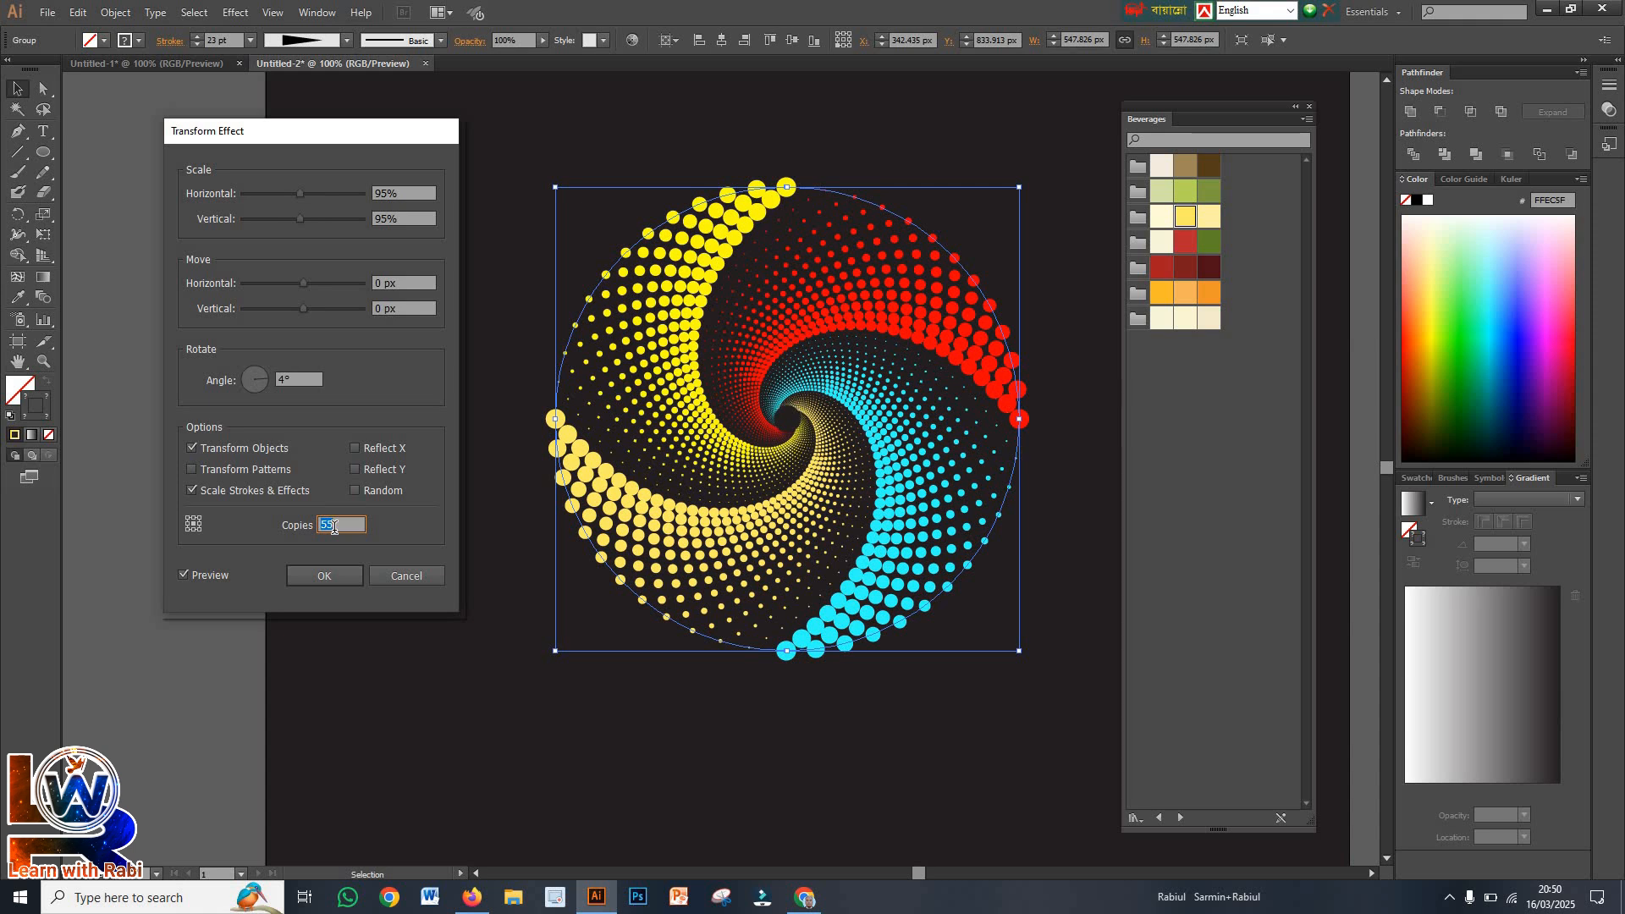
pyautogui.press('Up')
pyautogui.press('Up')
pyautogui.press('Up')
pyautogui.press('Up')
pyautogui.press('Up')
pyautogui.press('Up')
pyautogui.click(341, 579)
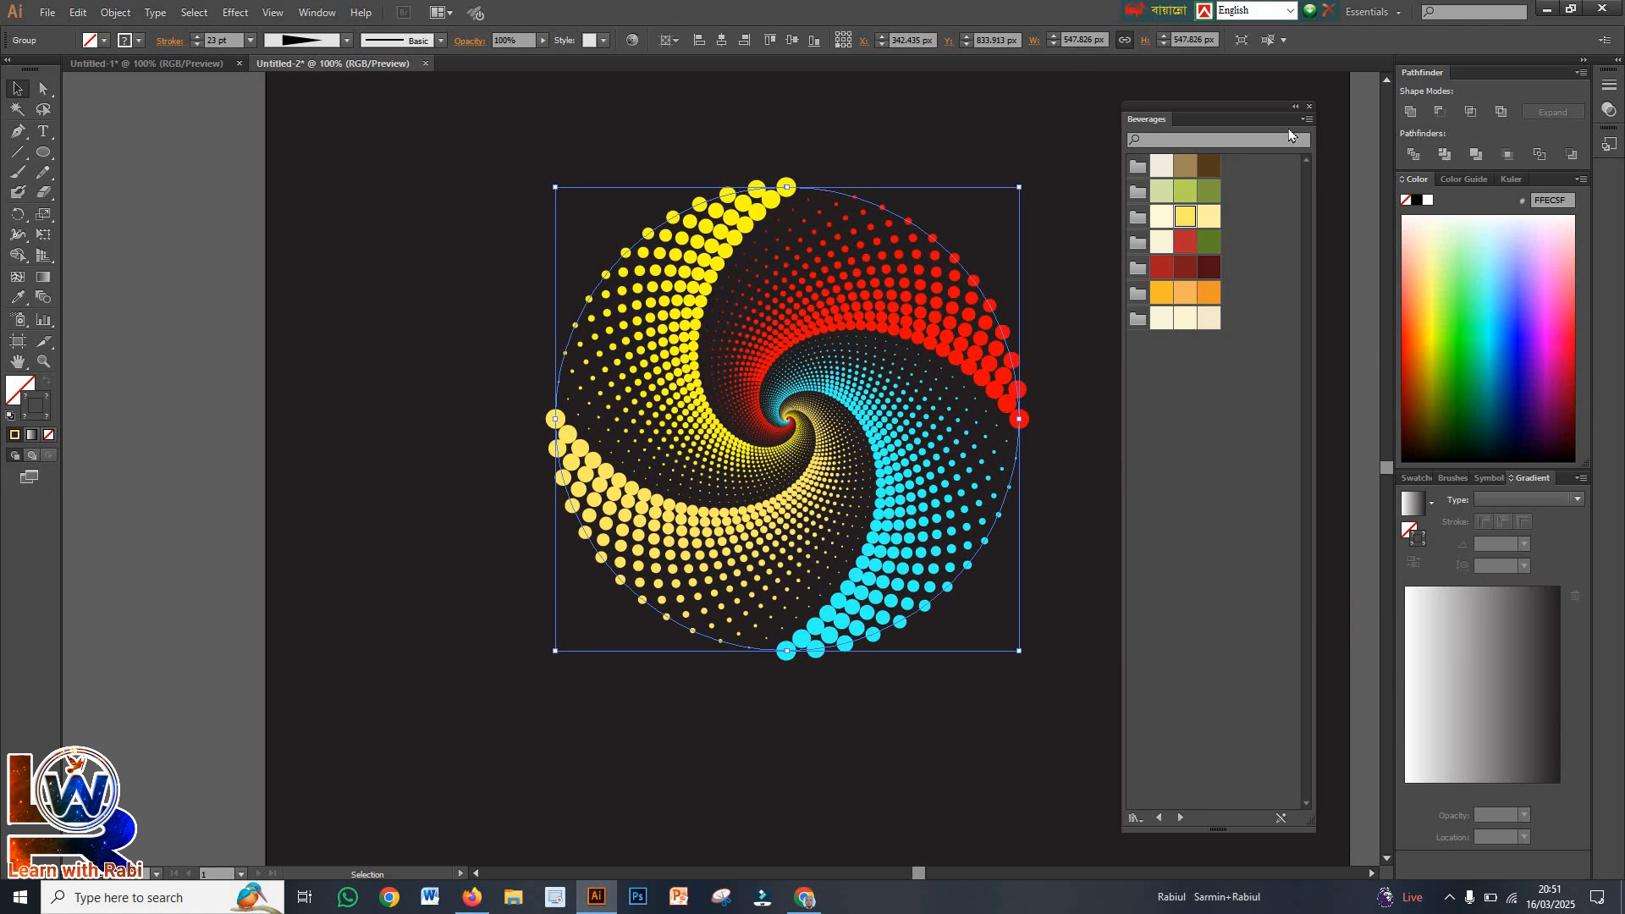
# Close the Beverages swatch library, deselect the spiral and unlock all locked objects
pyautogui.click(1310, 107)
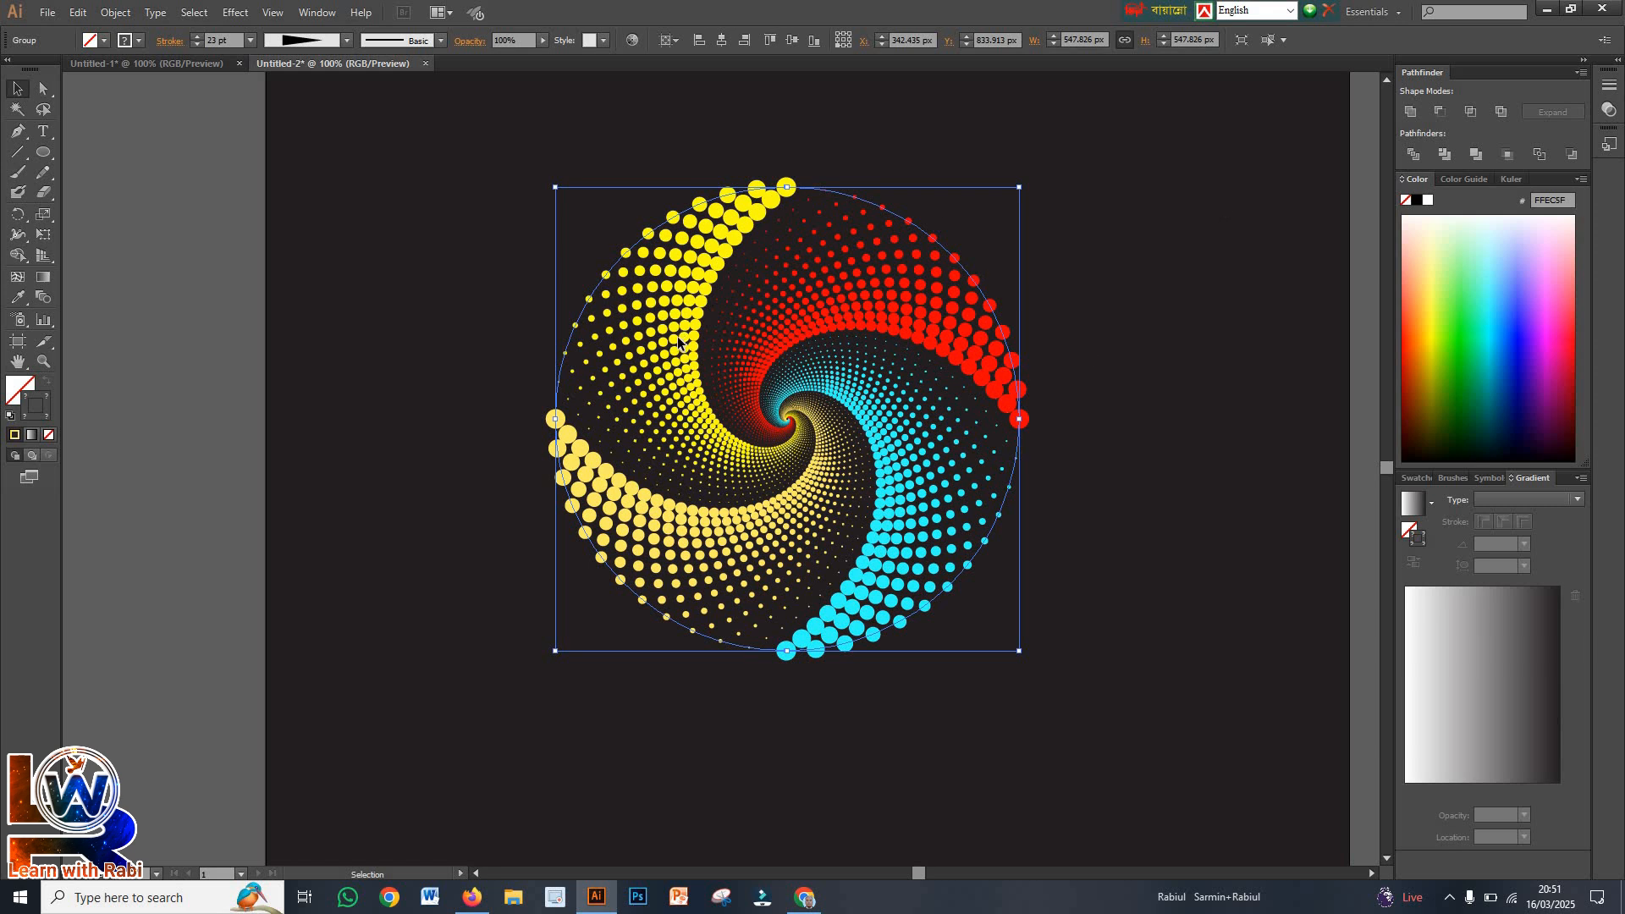
pyautogui.moveTo(439, 246); pyautogui.dragTo(1126, 724)
pyautogui.click(1195, 650)
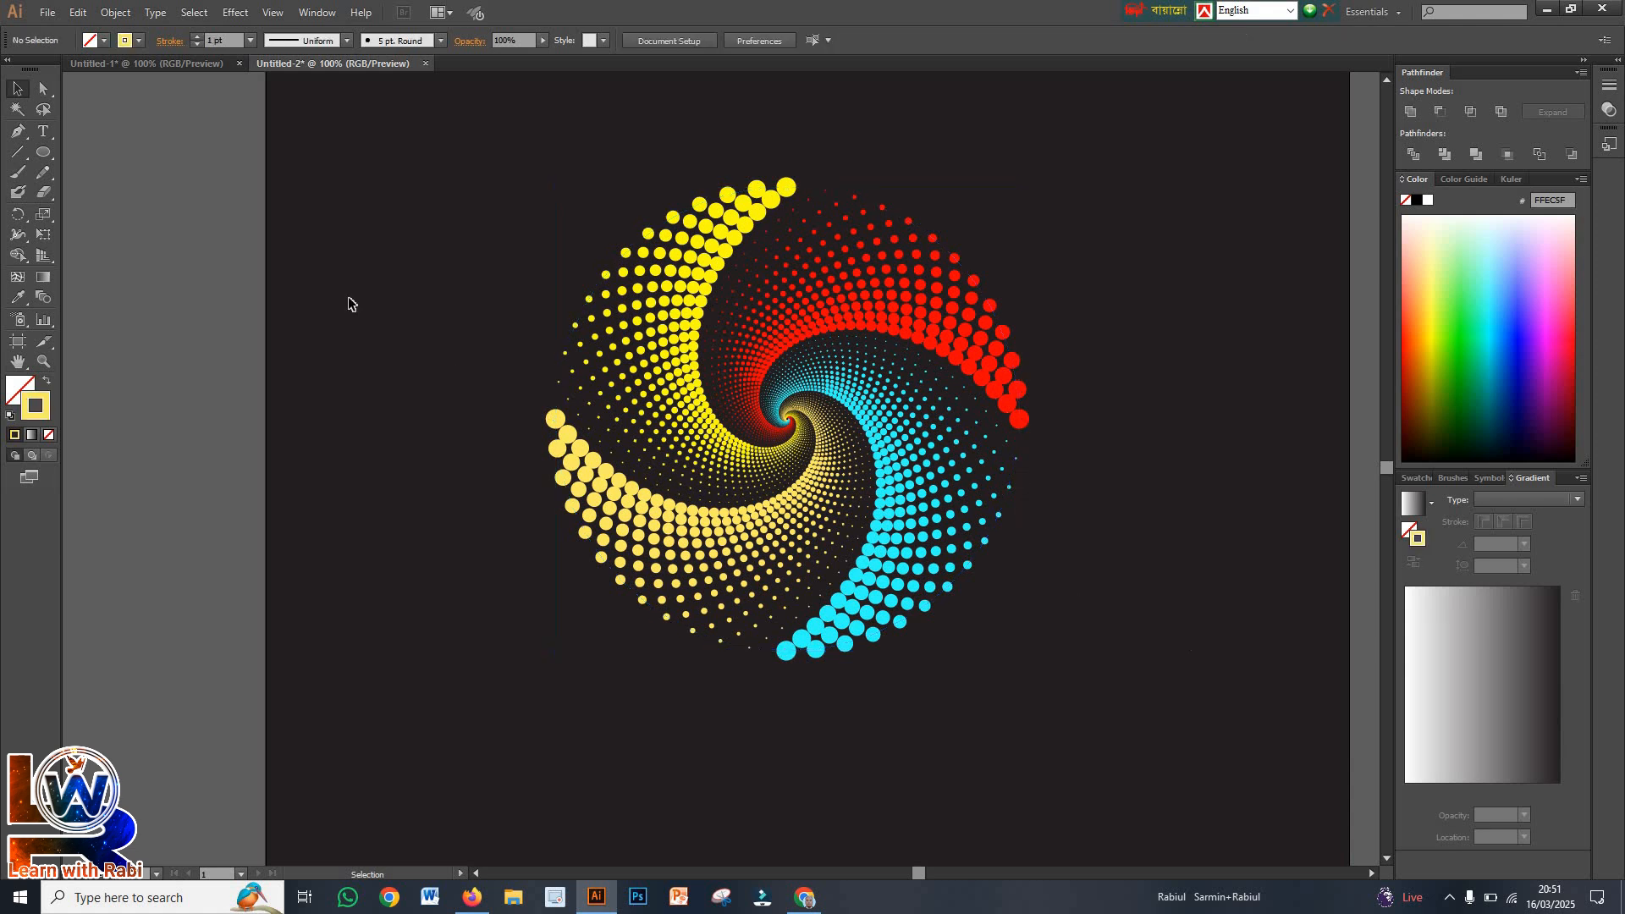
pyautogui.click(115, 12)
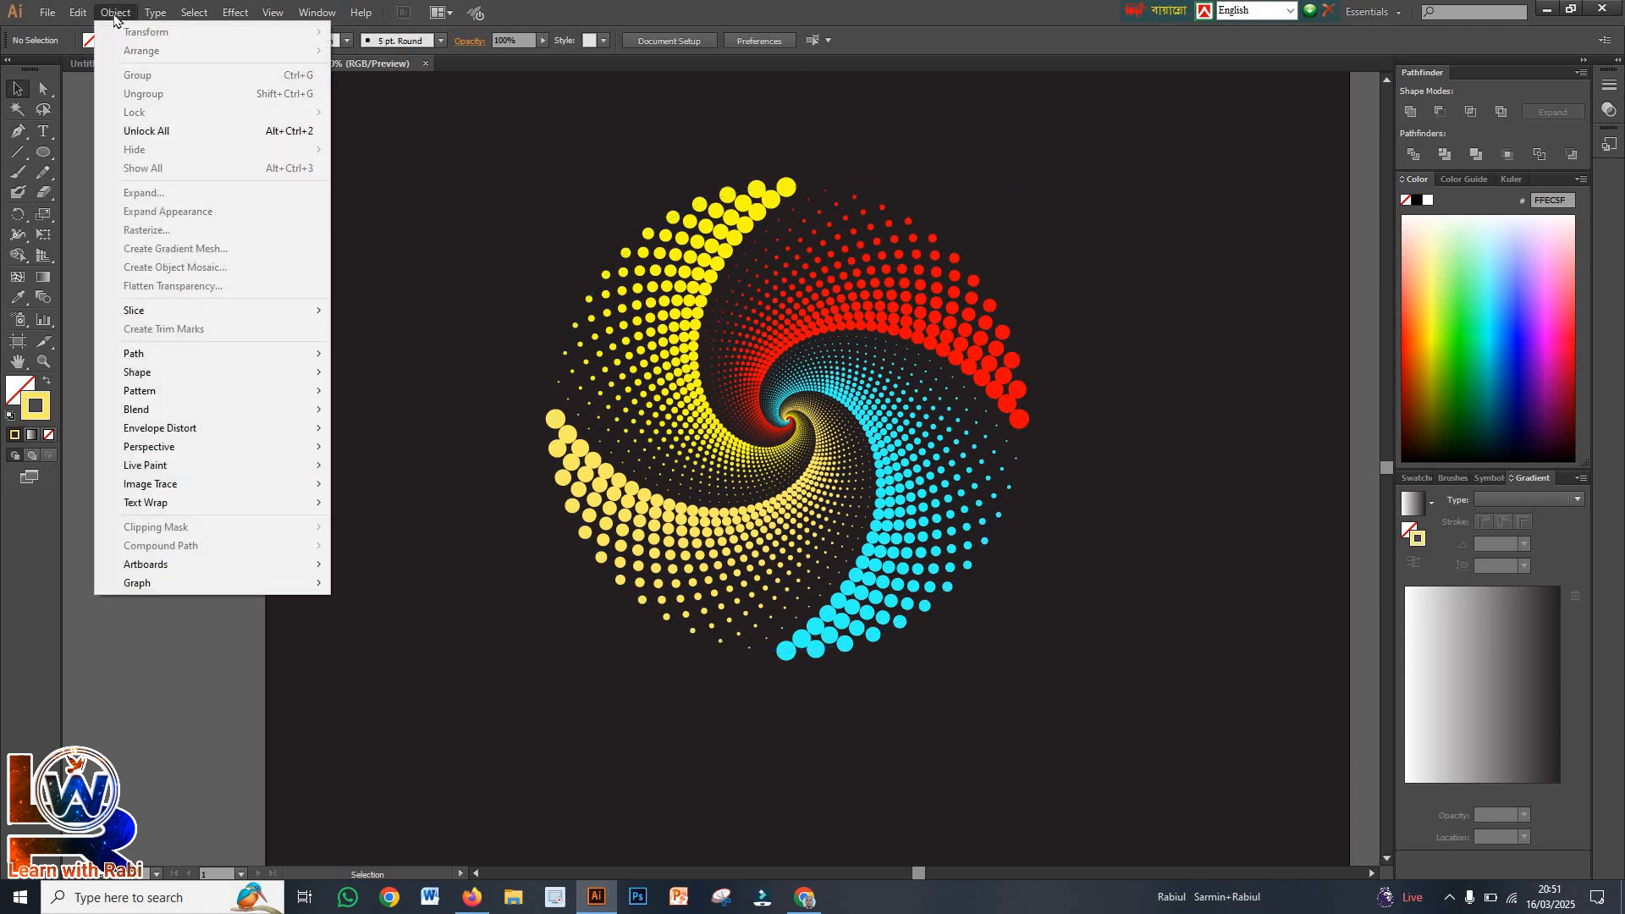
pyautogui.click(161, 130)
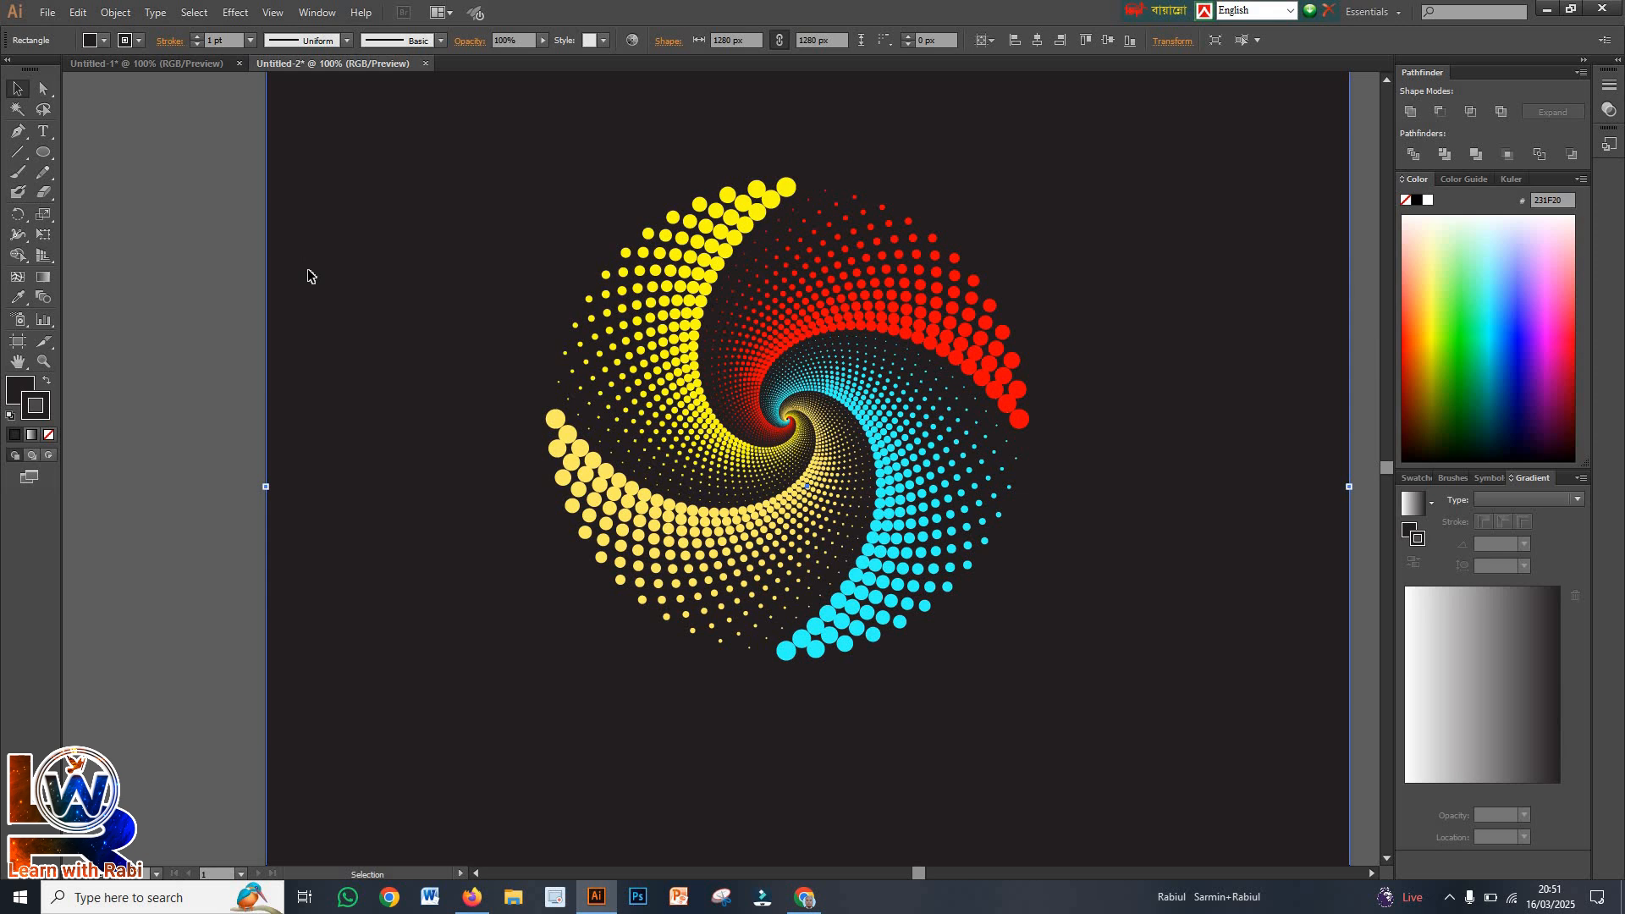
# Delete the black background rectangle, undo the deletion and deselect the rectangle
pyautogui.press('Delete')
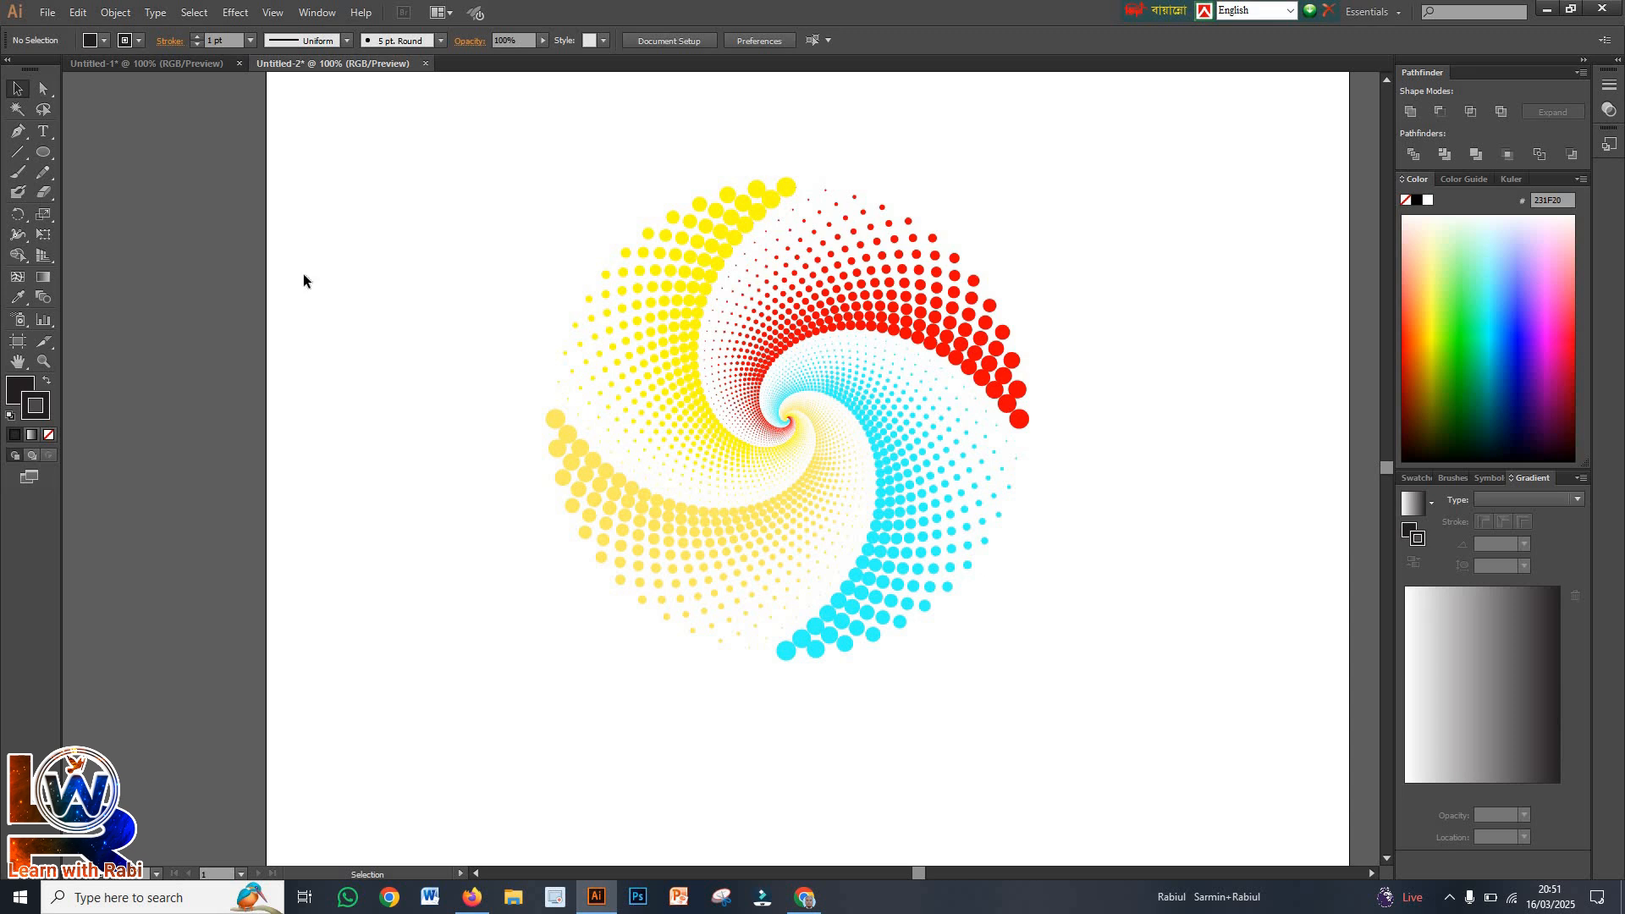
pyautogui.hotkey('ctrl', 'z')
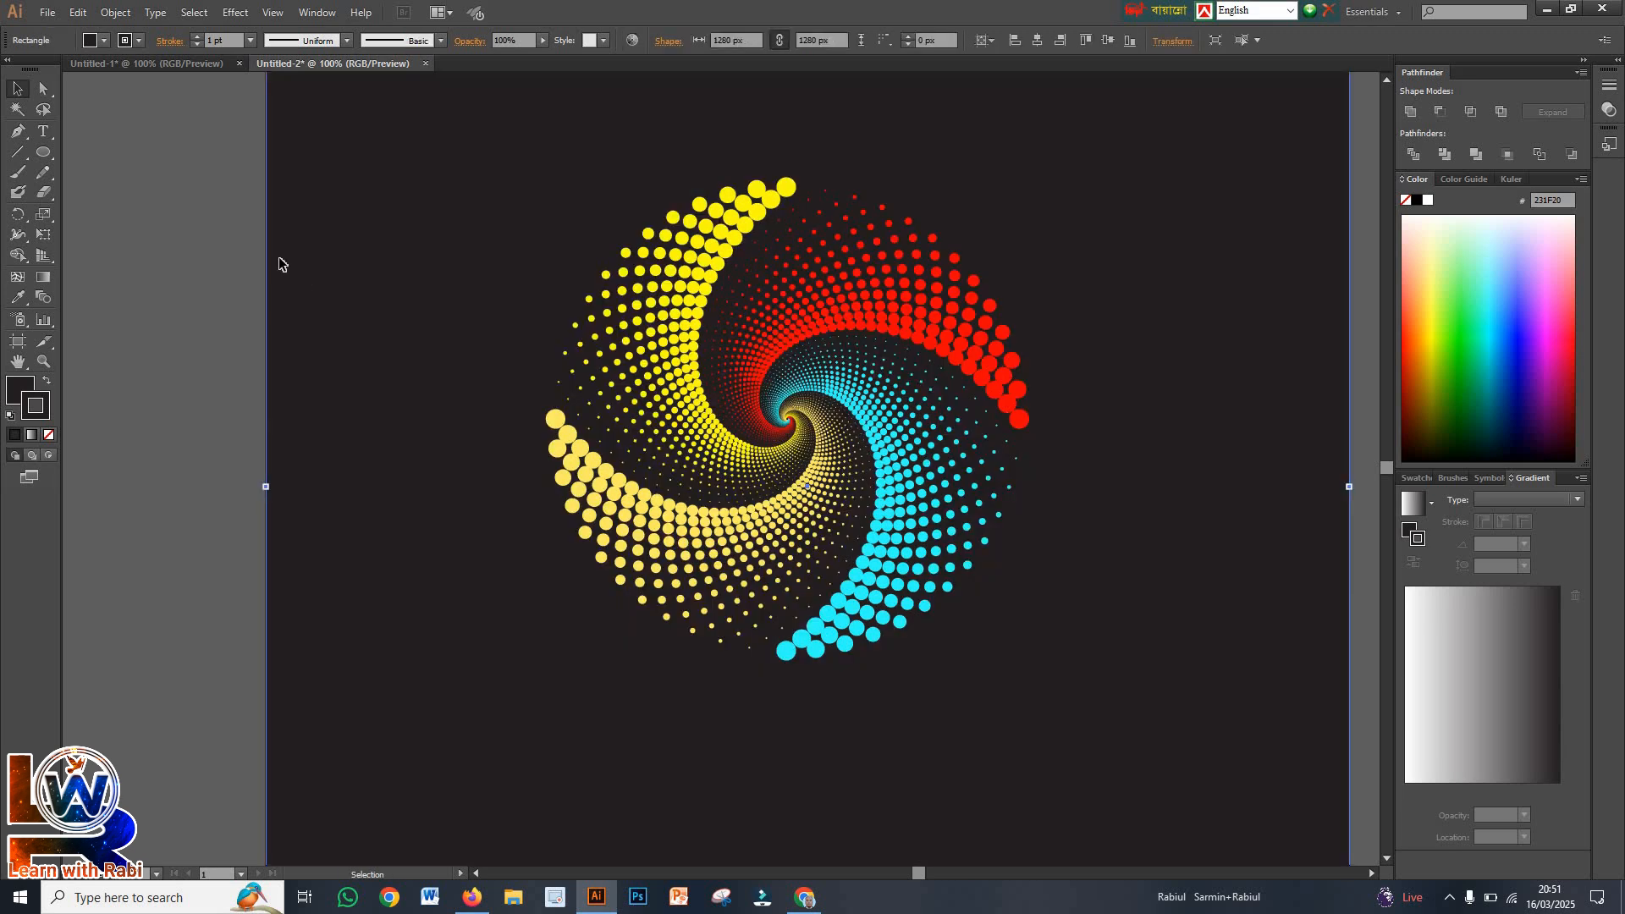
pyautogui.click(223, 272)
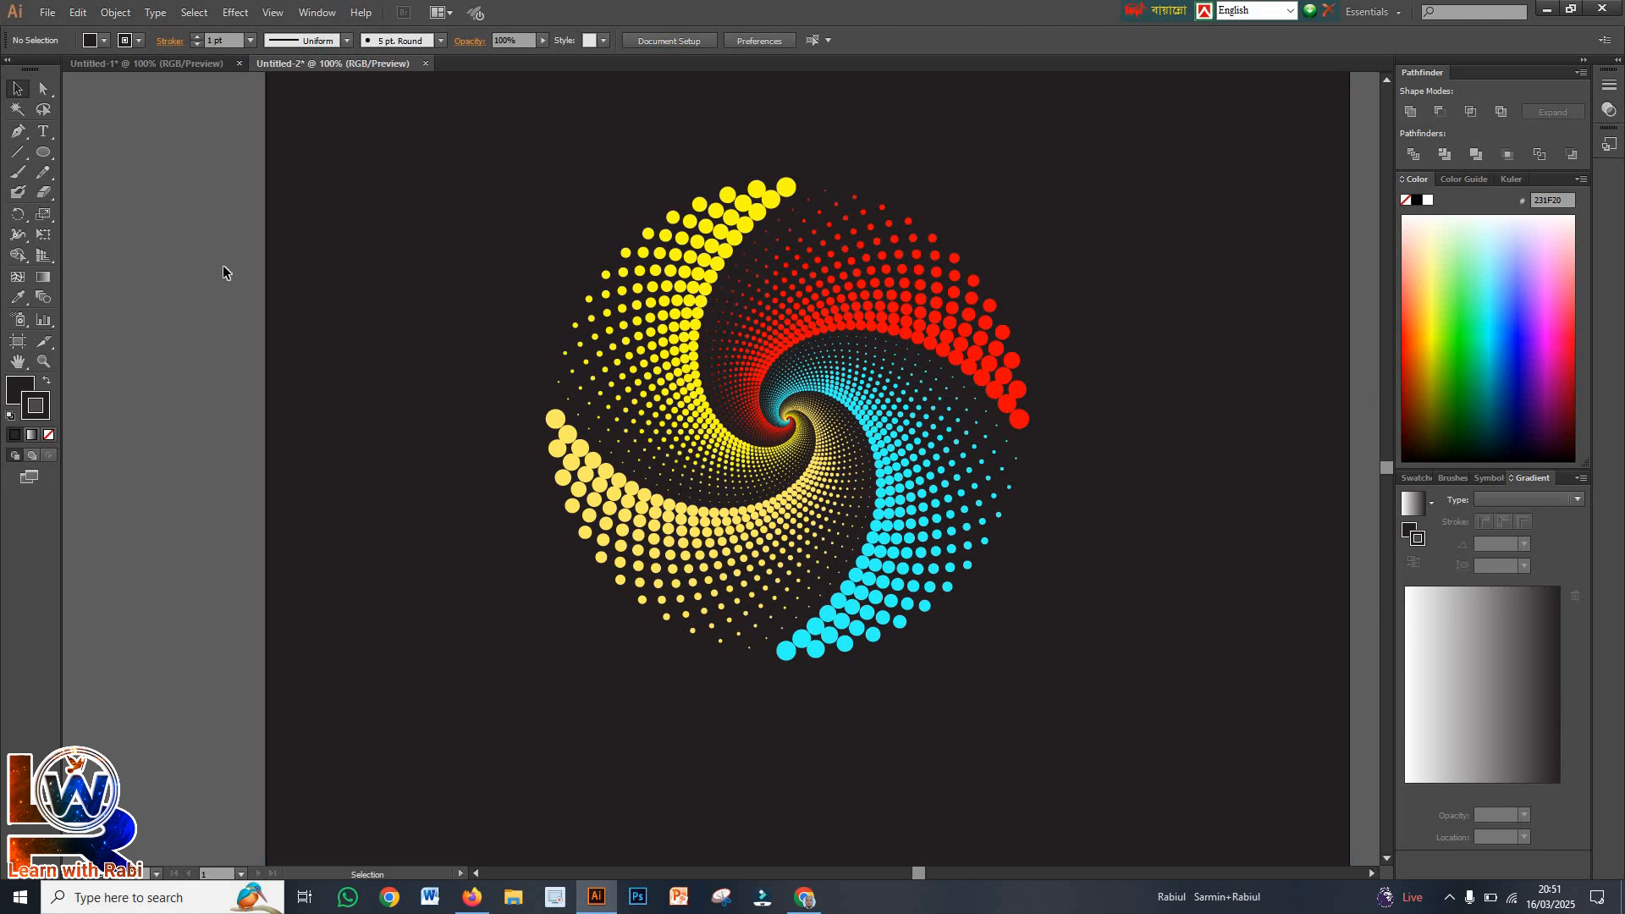
# Enlarge only the spiral group proportionally around its centre to about 704 px wide
pyautogui.scroll(-1, 223, 267)
pyautogui.scroll(2, 367, 377)
pyautogui.moveTo(395, 276); pyautogui.dragTo(863, 657)
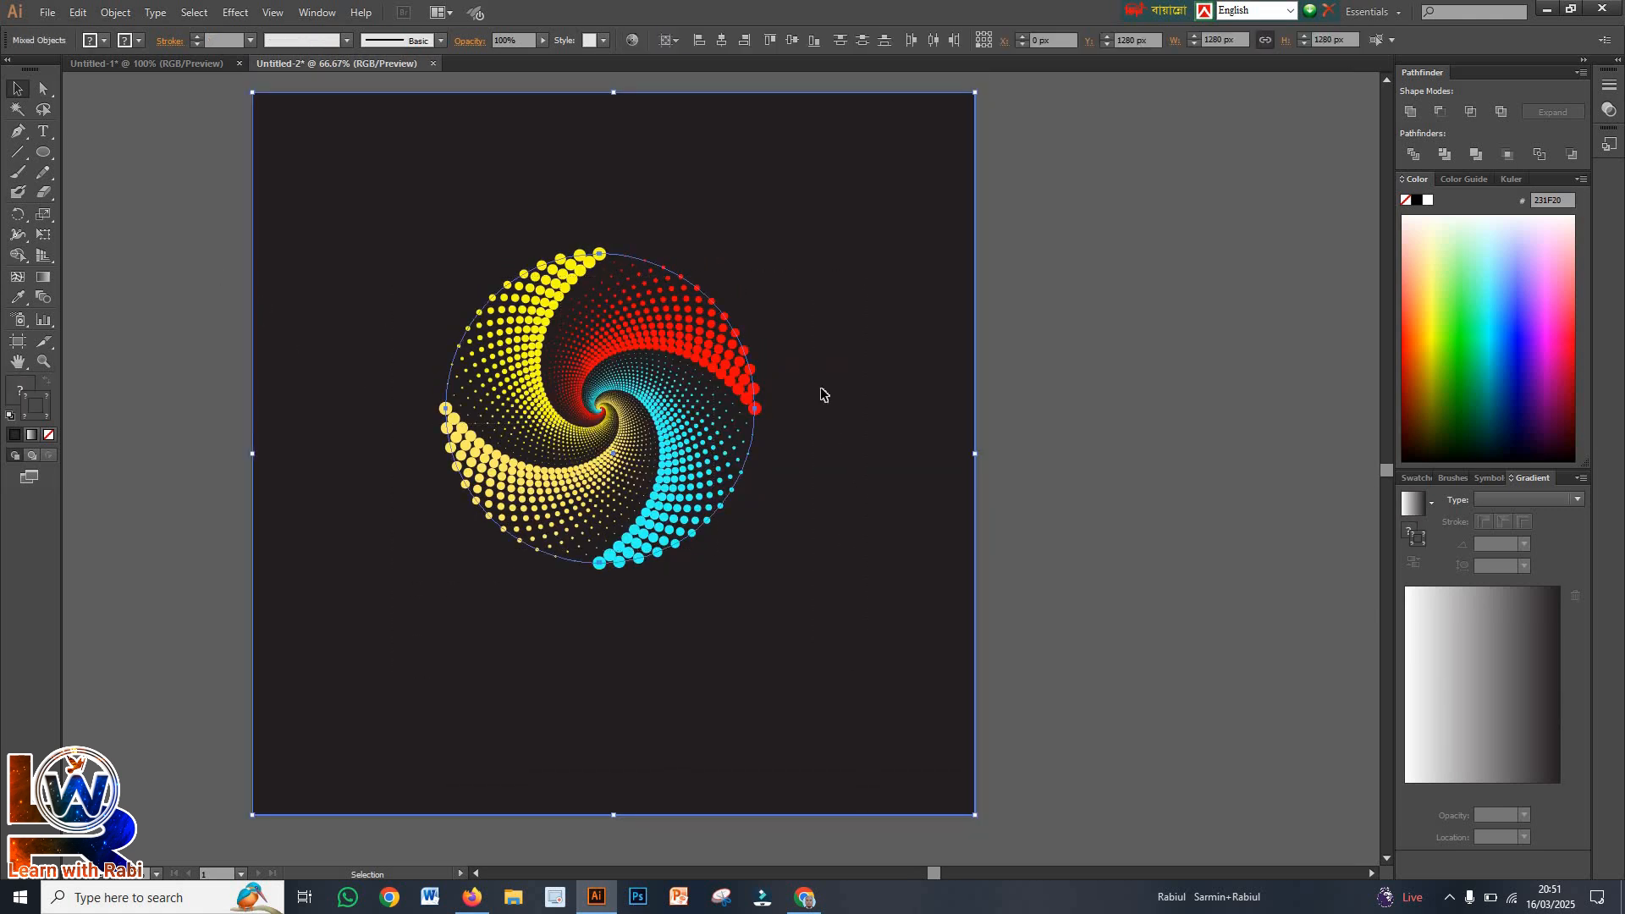
pyautogui.hotkey('ctrl', 'shift', 'a')
pyautogui.click(697, 371)
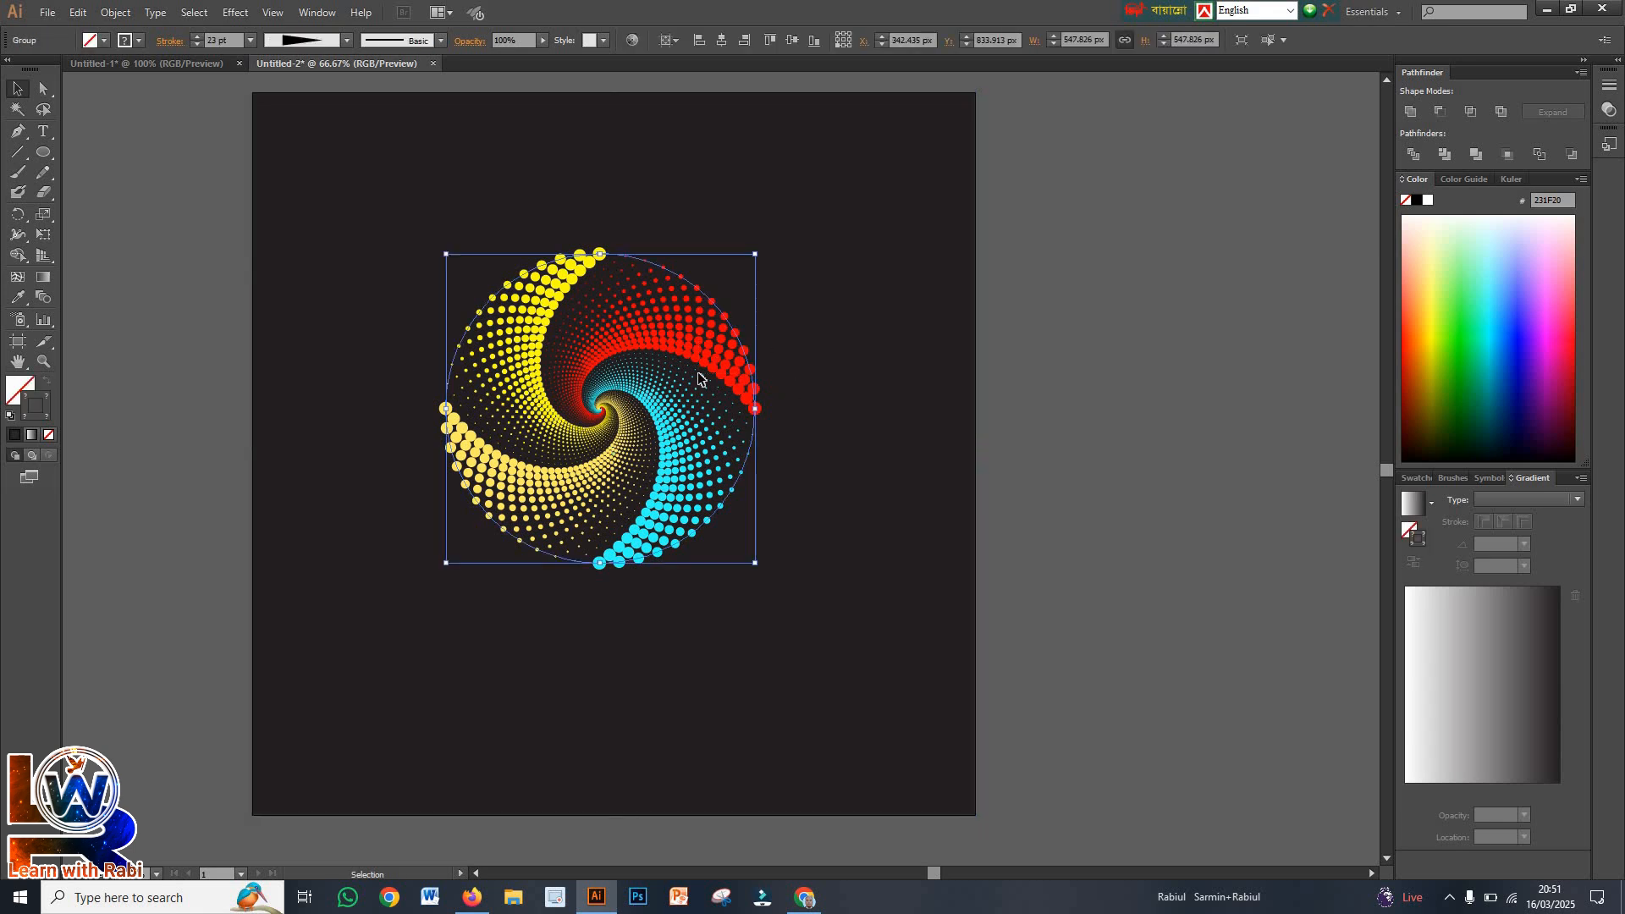
pyautogui.moveTo(756, 254); pyautogui.dragTo(869, 210)
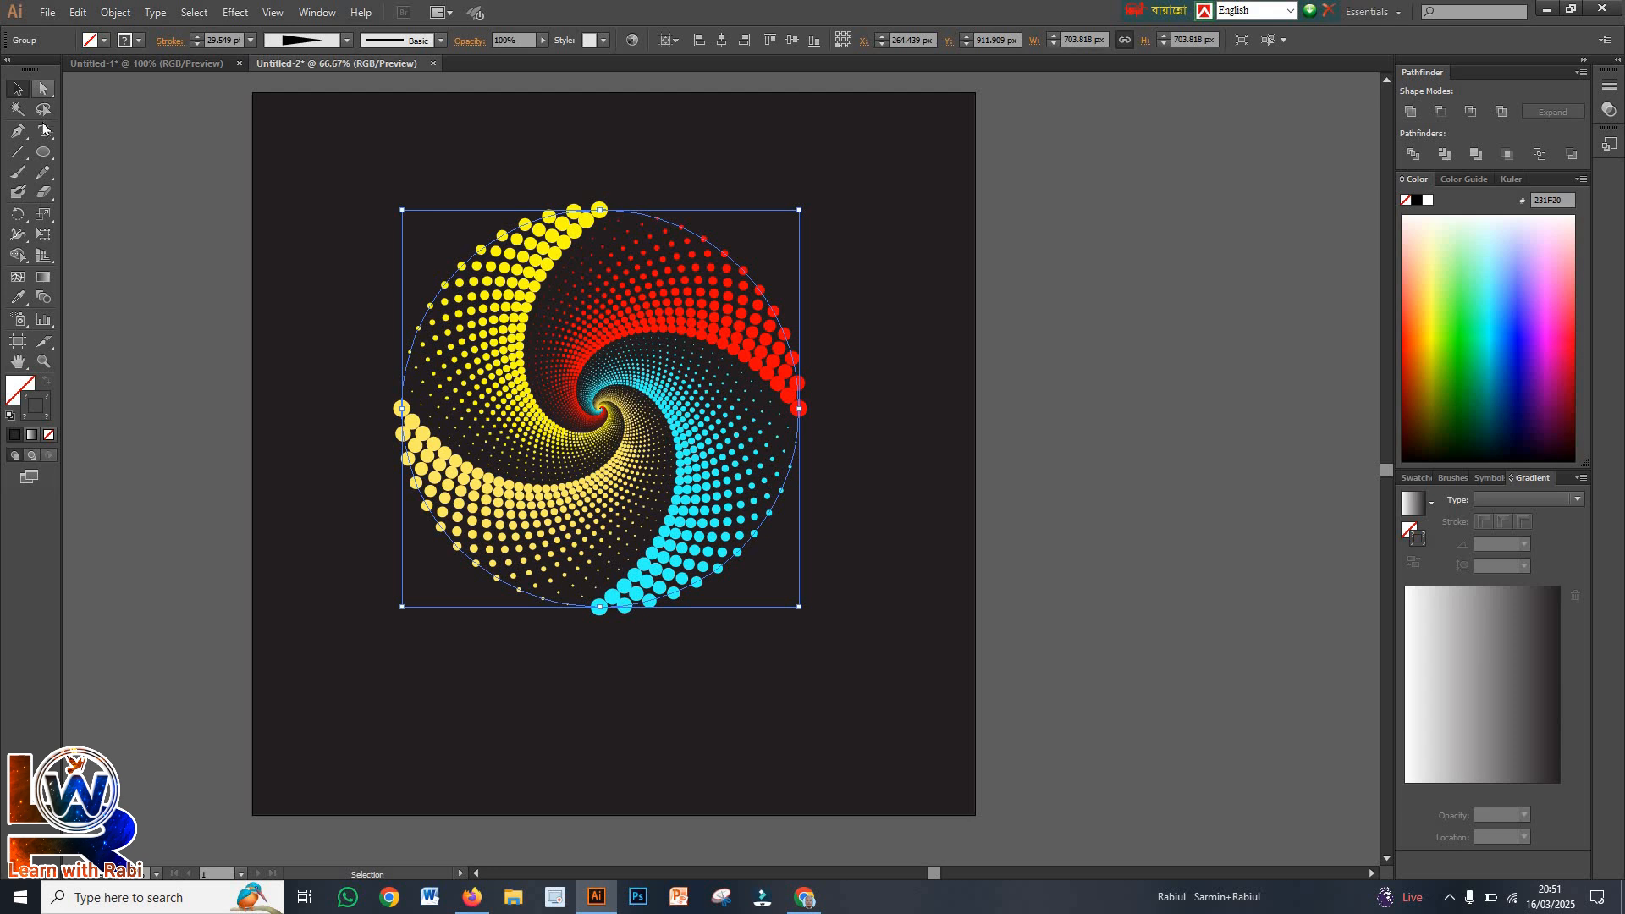
# Start a text object below the spiral with the Ethnocentric font at 75 pt
pyautogui.click(44, 136)
pyautogui.click(517, 677)
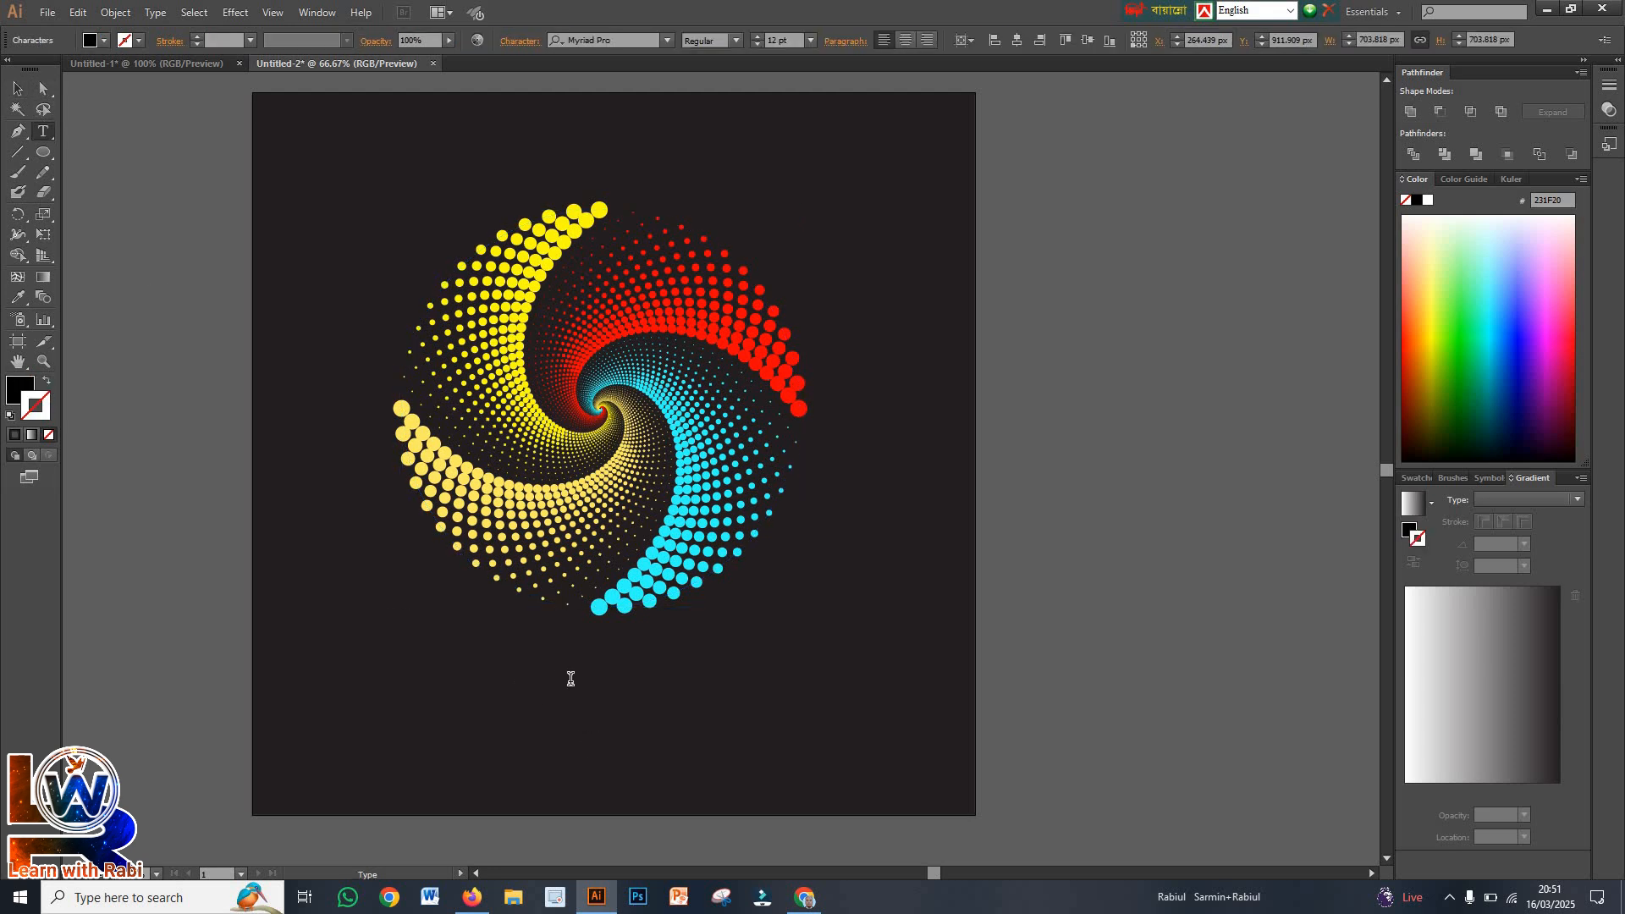
pyautogui.click(756, 42)
pyautogui.click(756, 43)
pyautogui.click(668, 40)
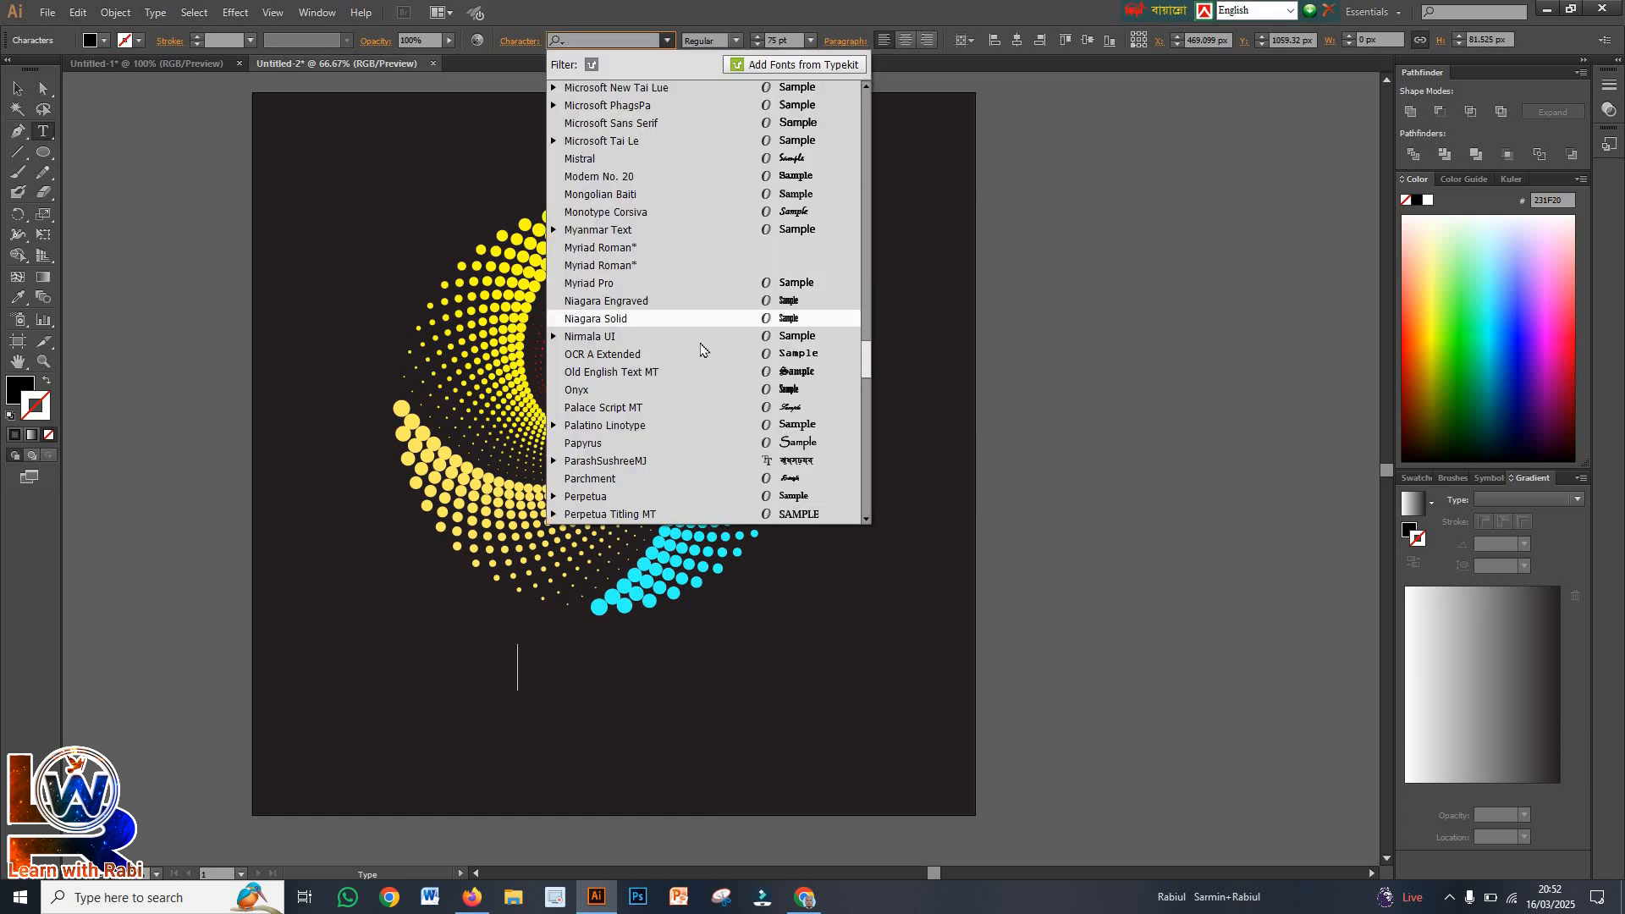
pyautogui.scroll(-15, 833, 339)
pyautogui.moveTo(867, 472); pyautogui.dragTo(898, 271)
pyautogui.scroll(5, 903, 249)
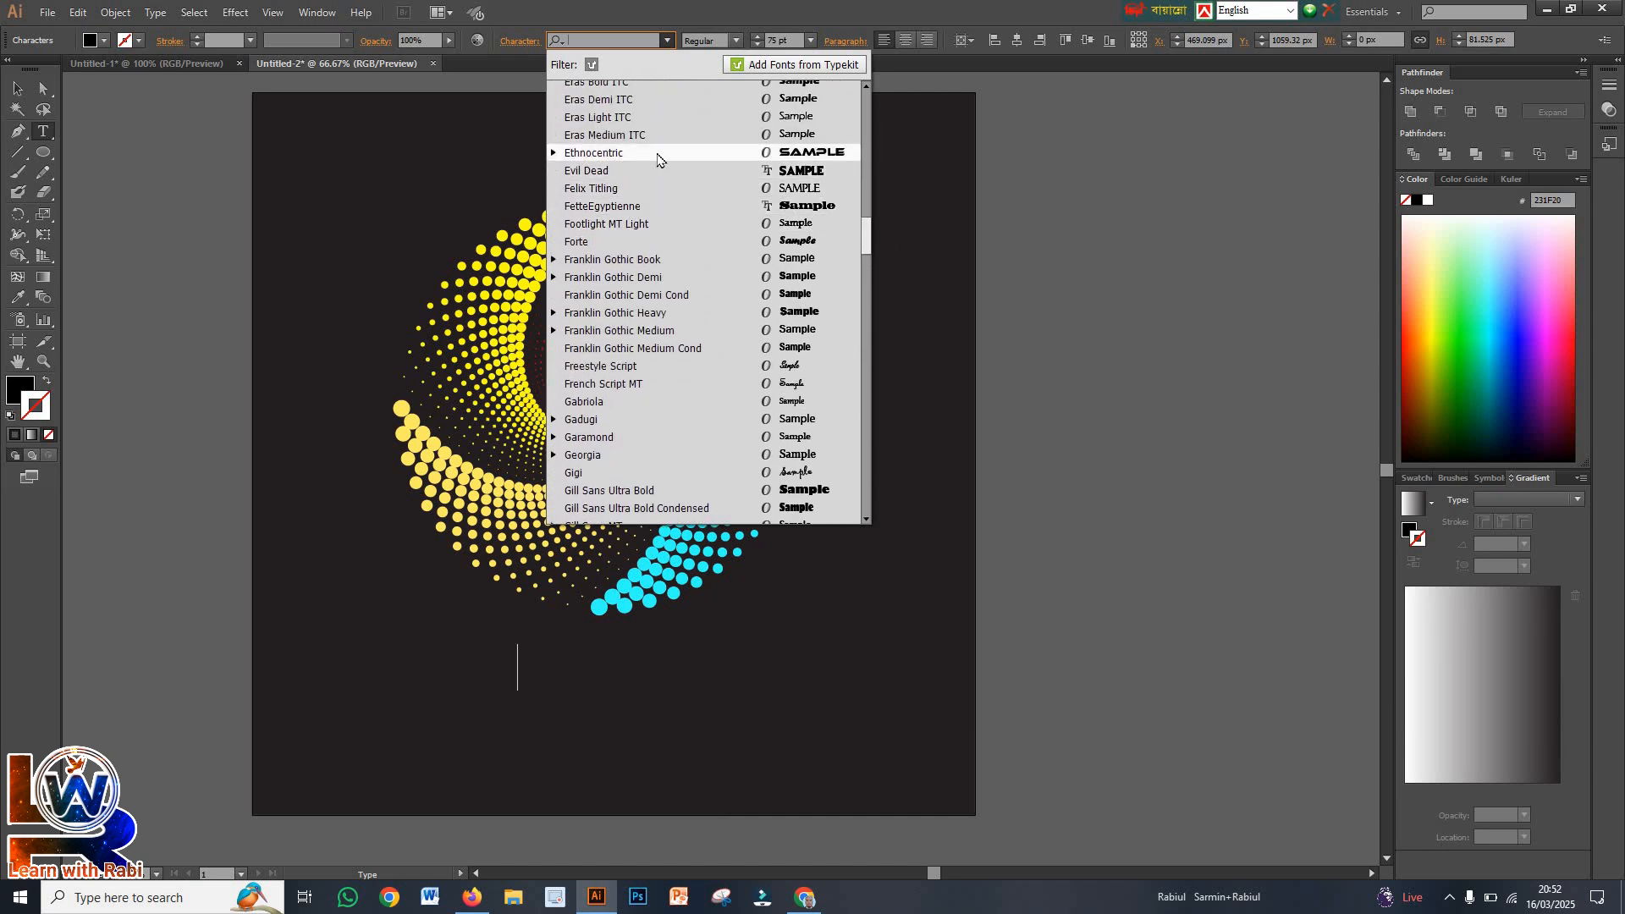
pyautogui.click(659, 154)
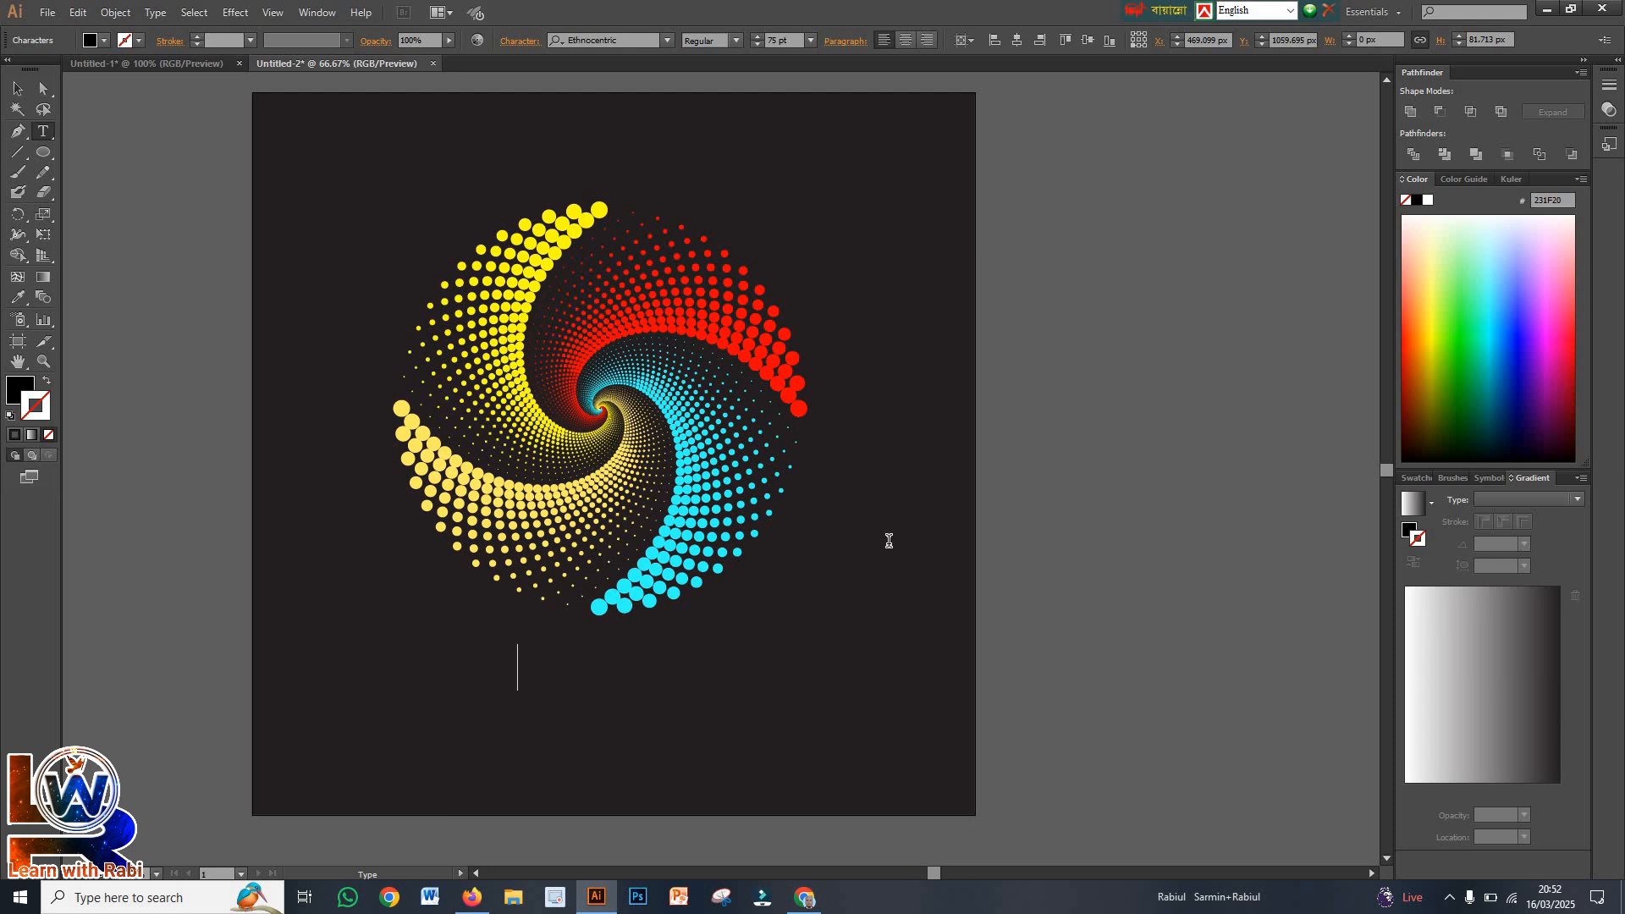
# Enter the text YOUR LOGO DESIGN below the spiral
pyautogui.write('YOU')
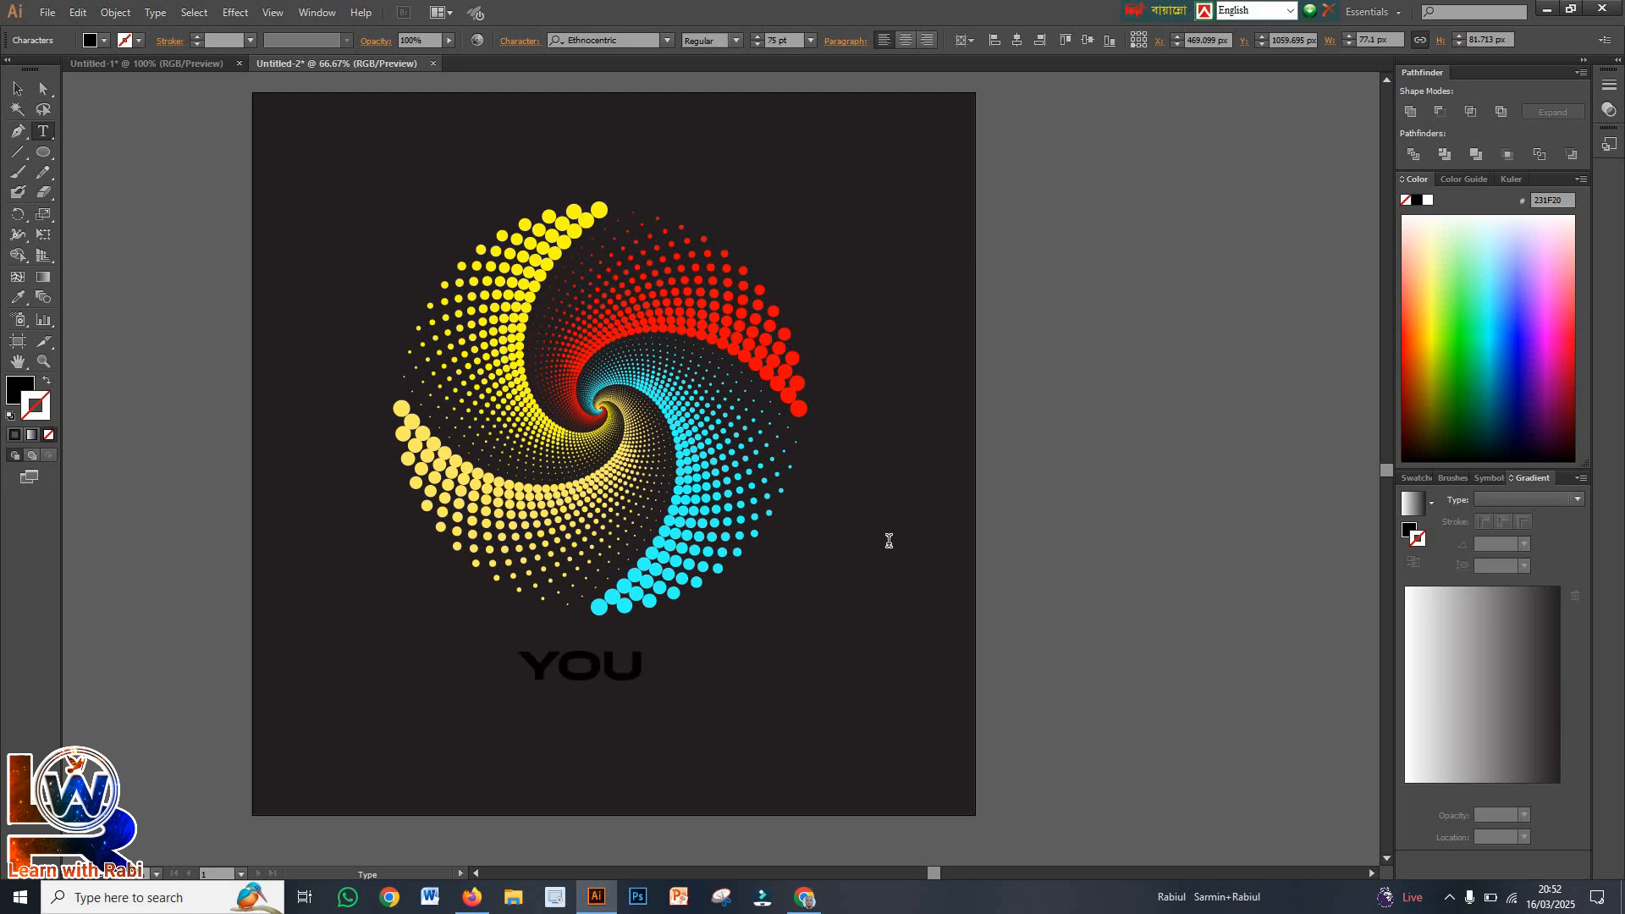
pyautogui.write('R LOGO DESIGN')
# Move the text so it sits centred beneath the spiral and stretch its height to about 89 px
pyautogui.click(17, 88)
pyautogui.moveTo(717, 685); pyautogui.dragTo(512, 694)
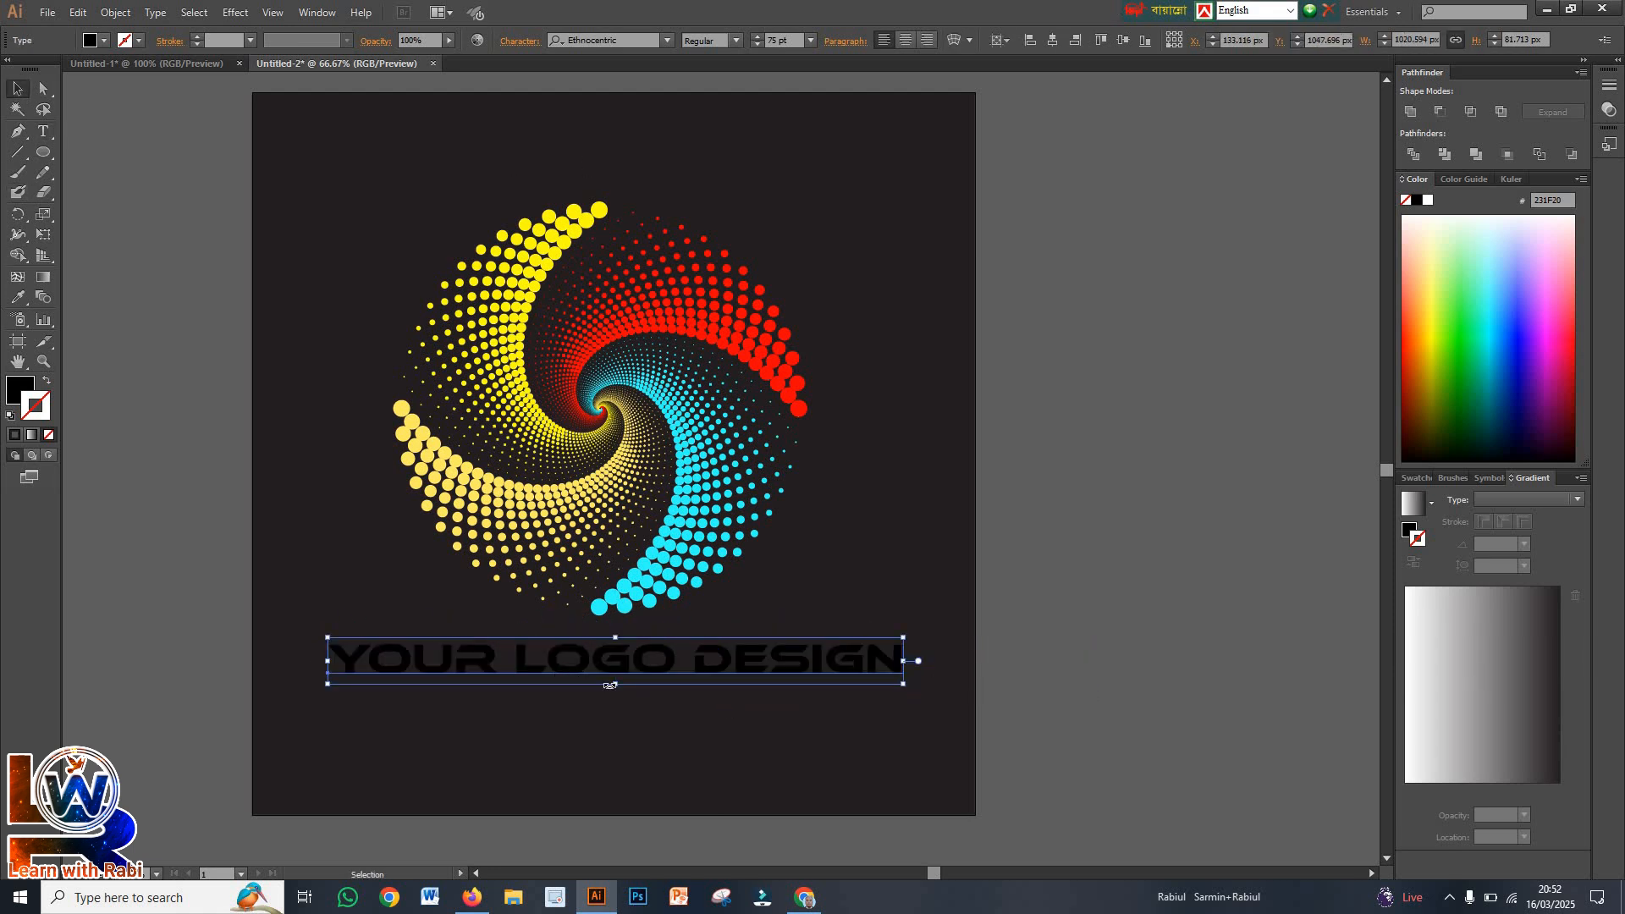
pyautogui.moveTo(615, 687); pyautogui.dragTo(615, 692)
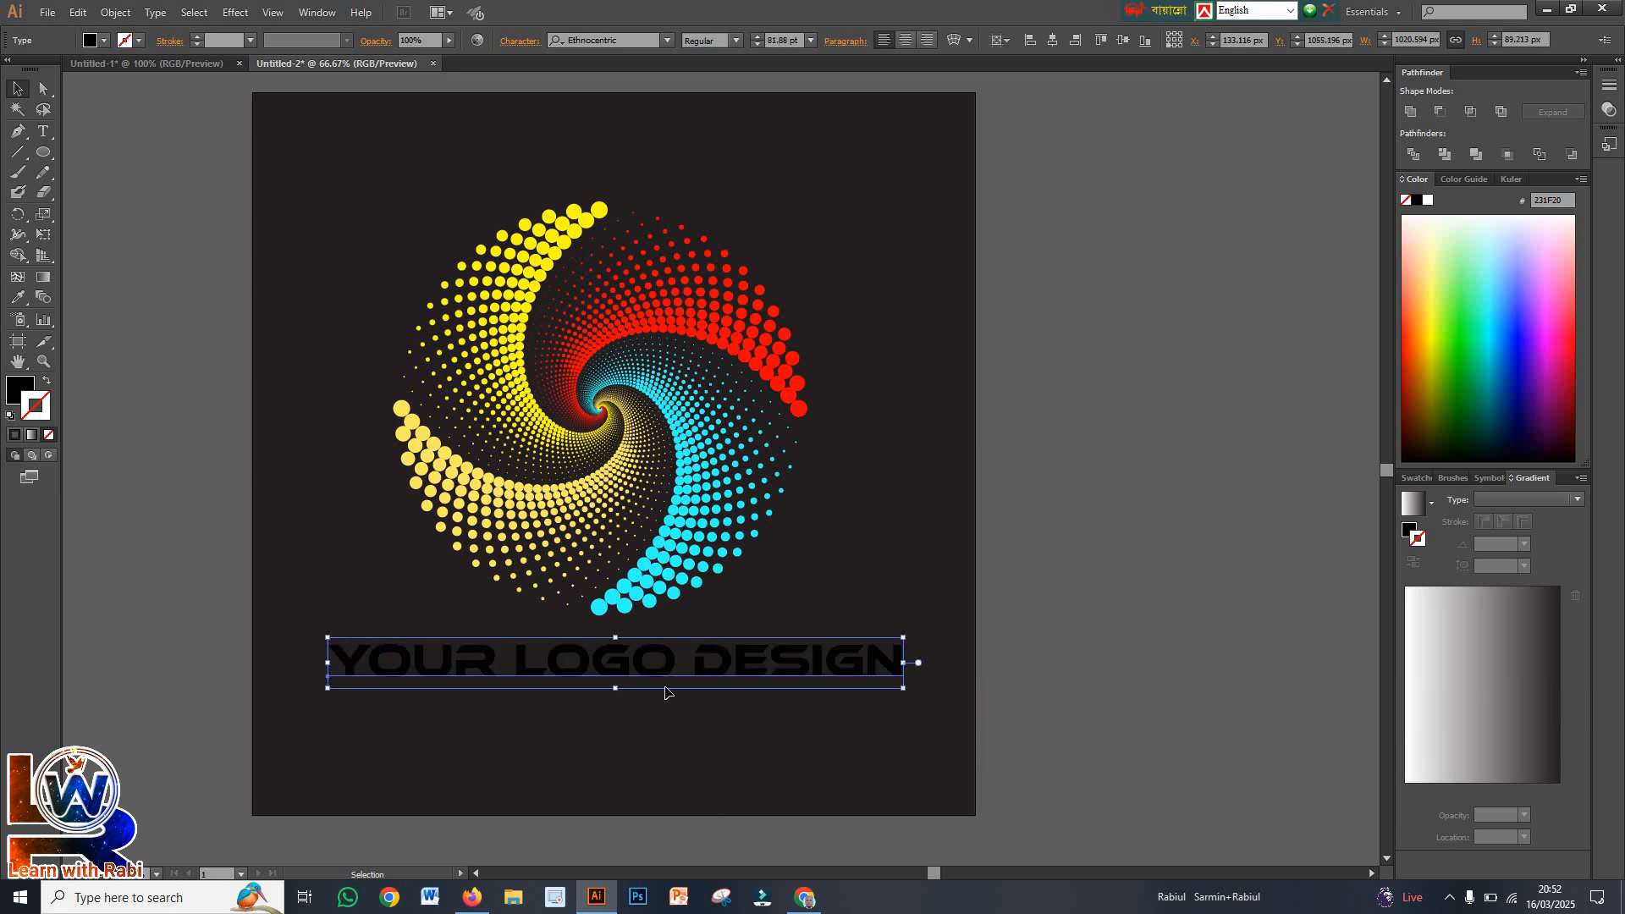
# Try white and CMYK Red fills on the YOUR LOGO DESIGN text and settle on CMYK Yellow
pyautogui.click(104, 42)
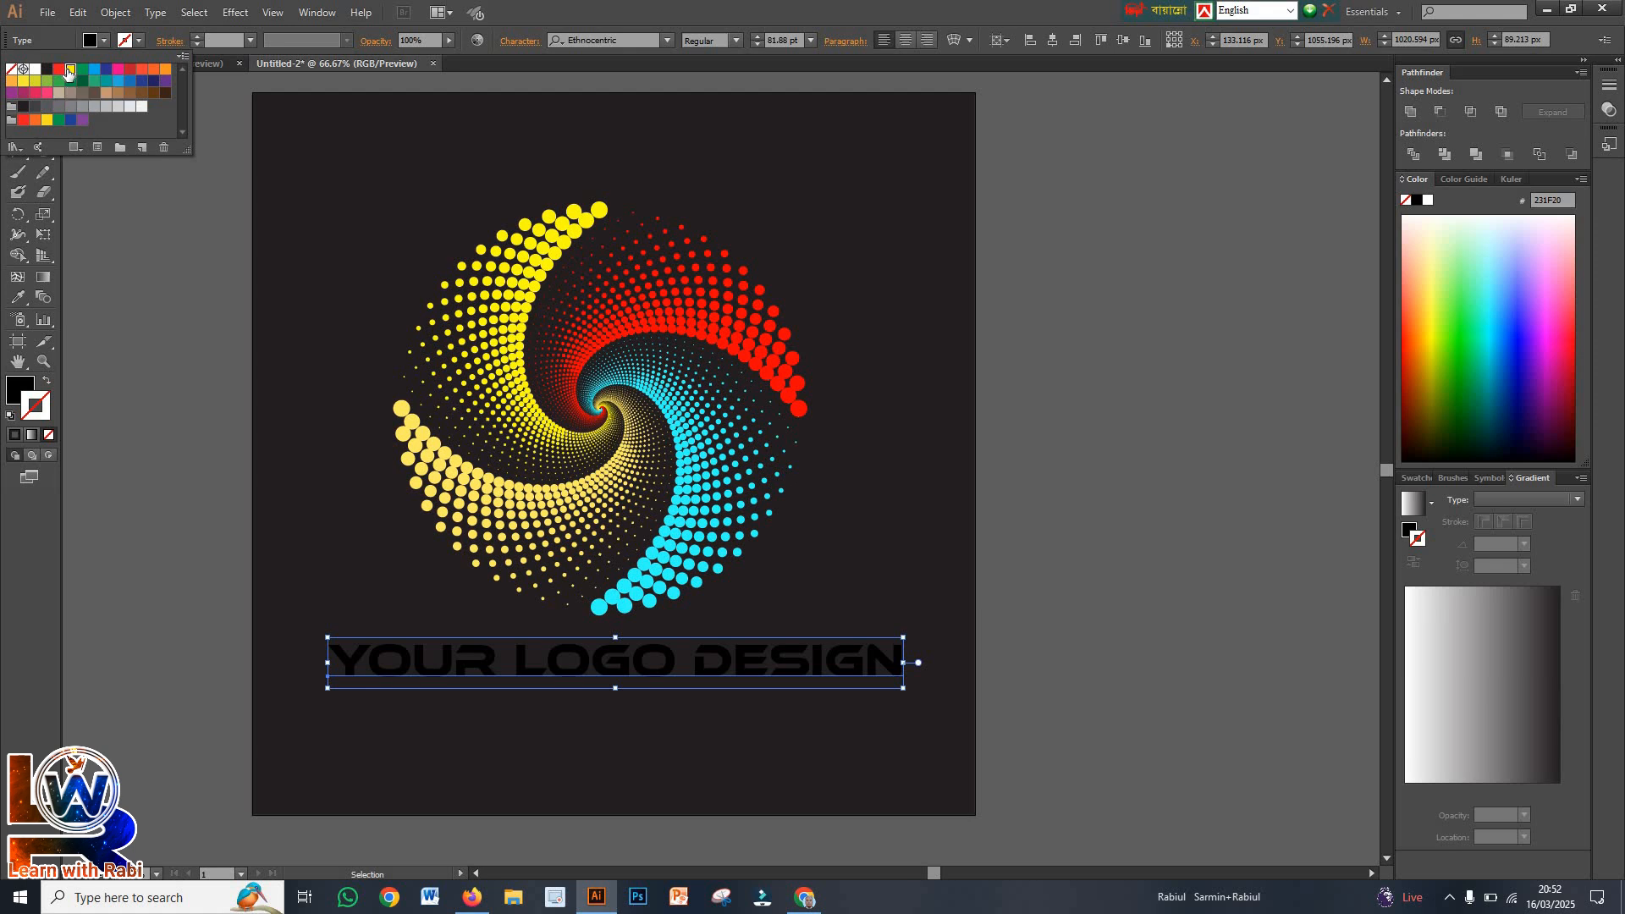
pyautogui.click(69, 71)
pyautogui.click(35, 70)
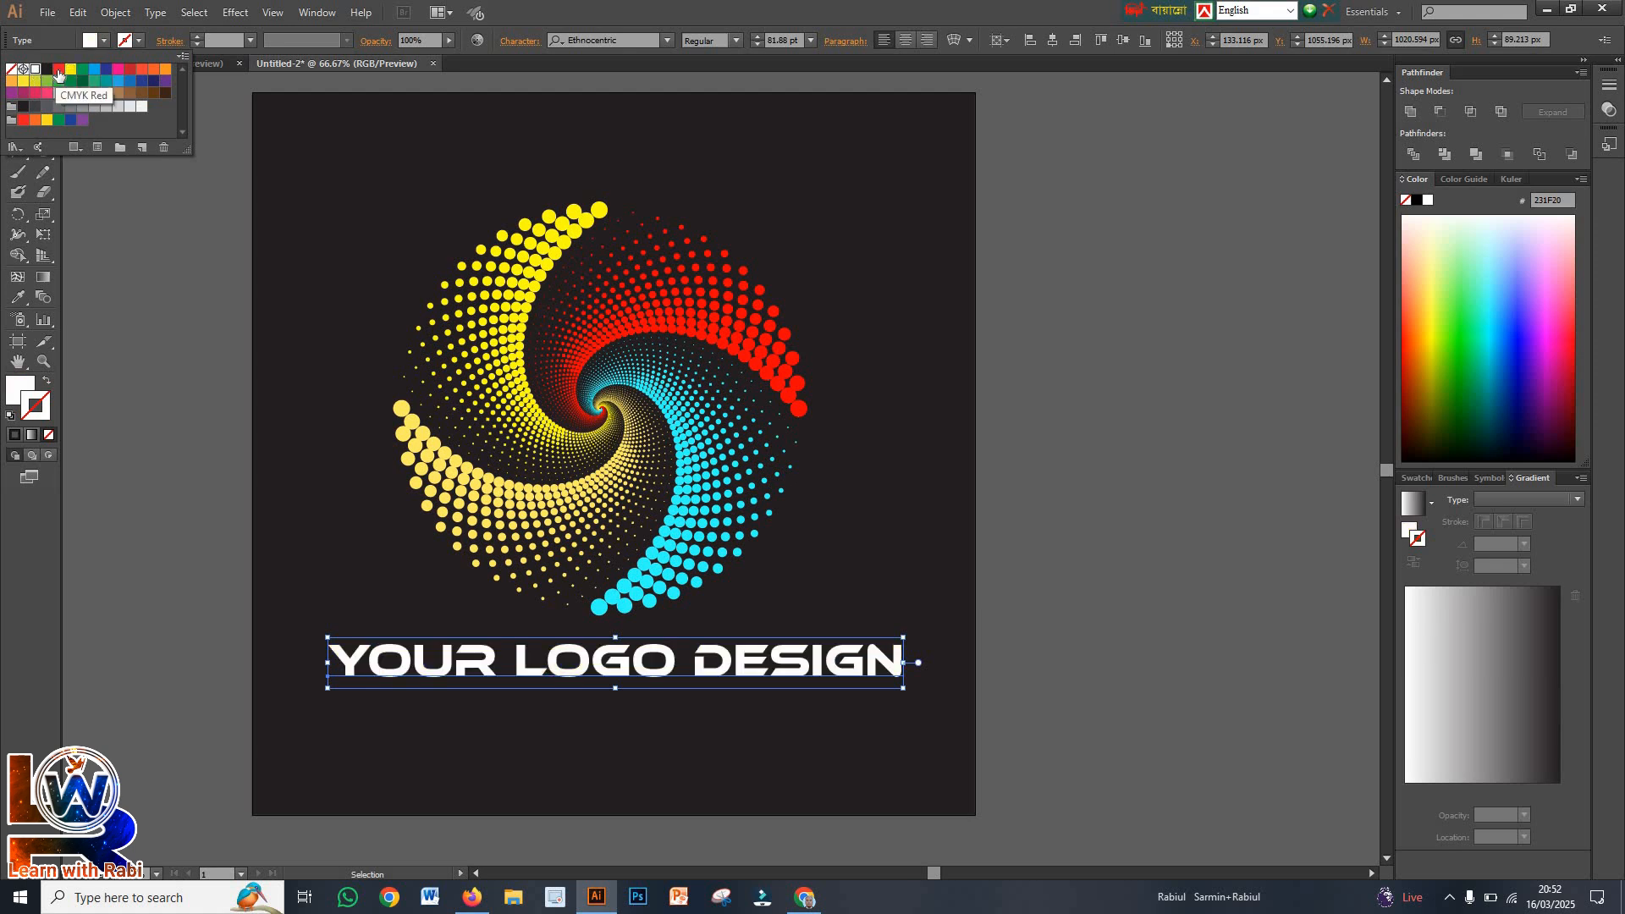
pyautogui.click(57, 71)
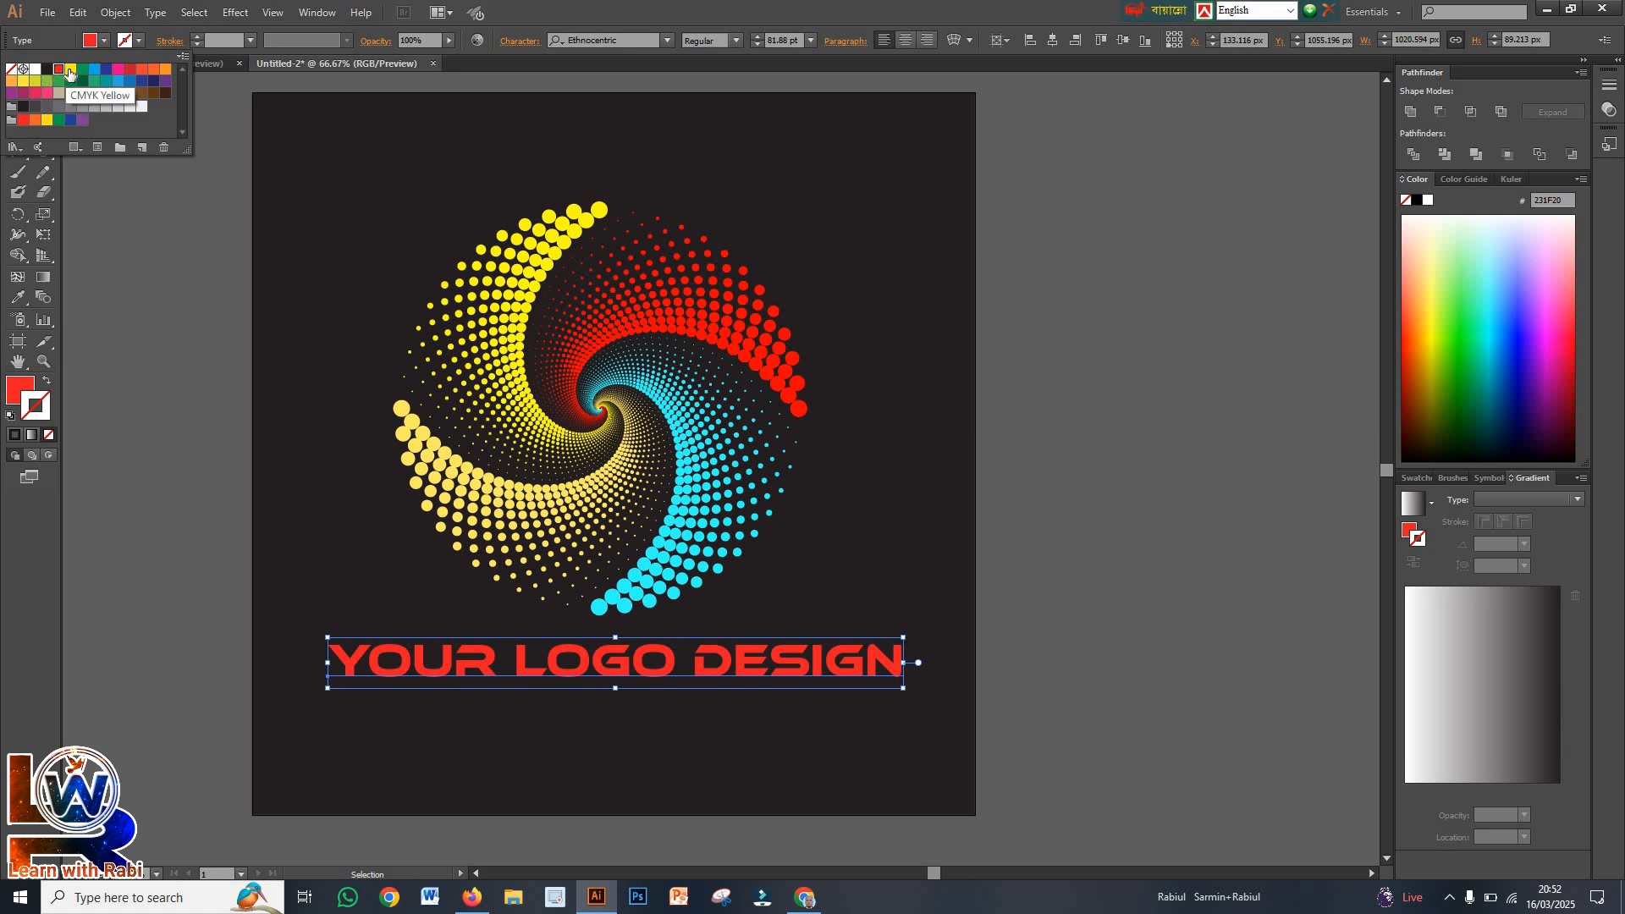
pyautogui.click(70, 70)
pyautogui.click(284, 417)
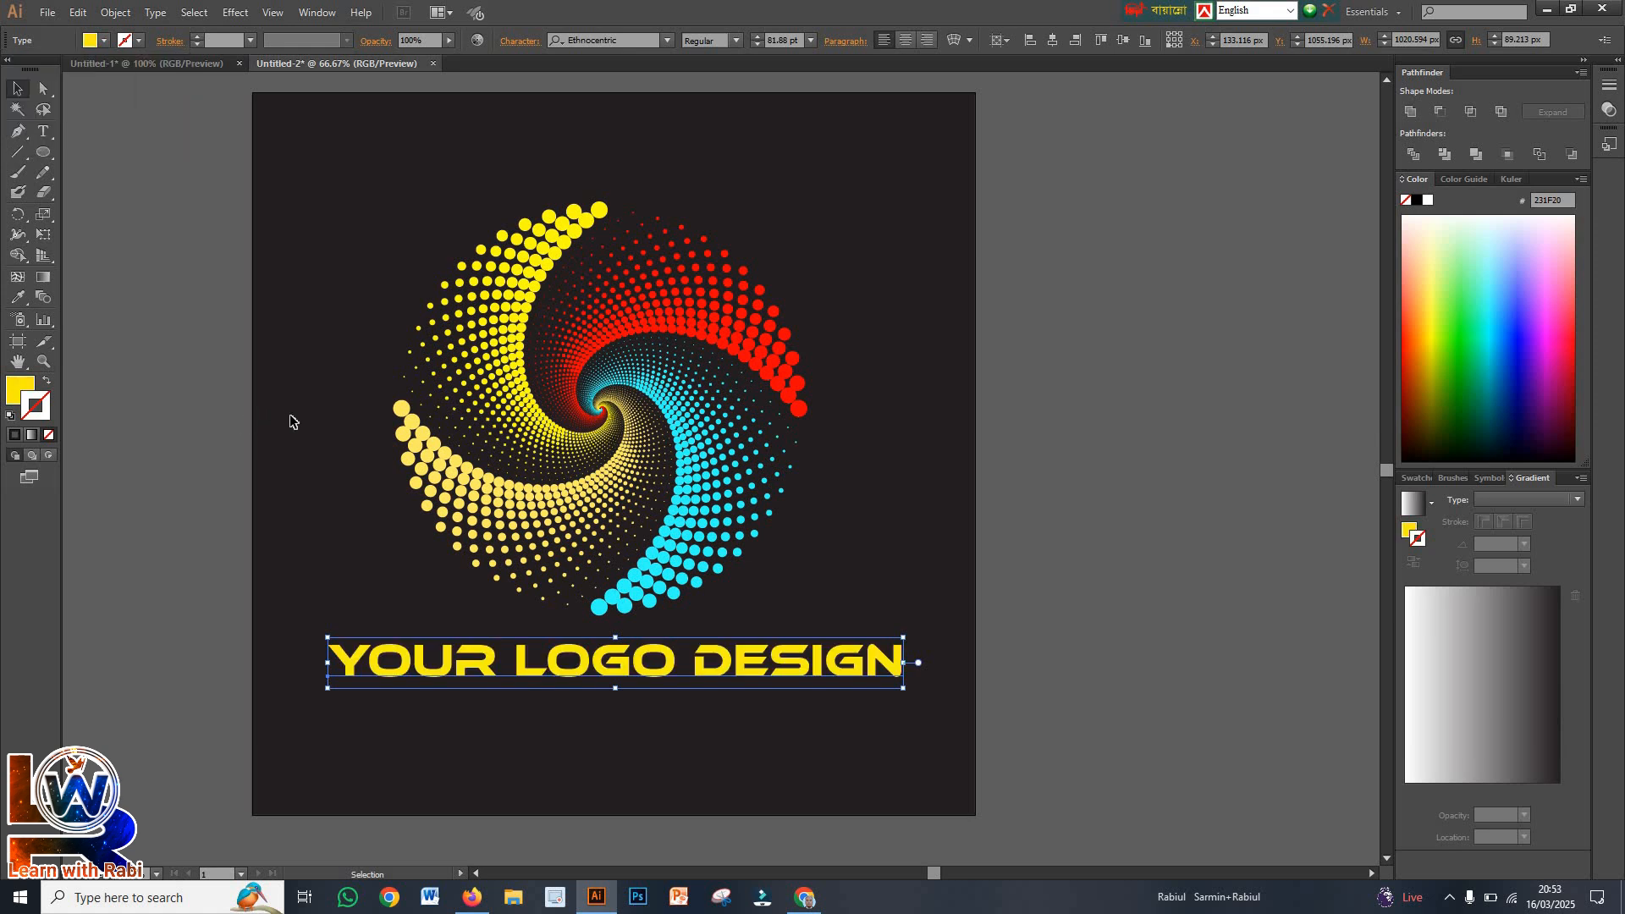
pyautogui.click(292, 420)
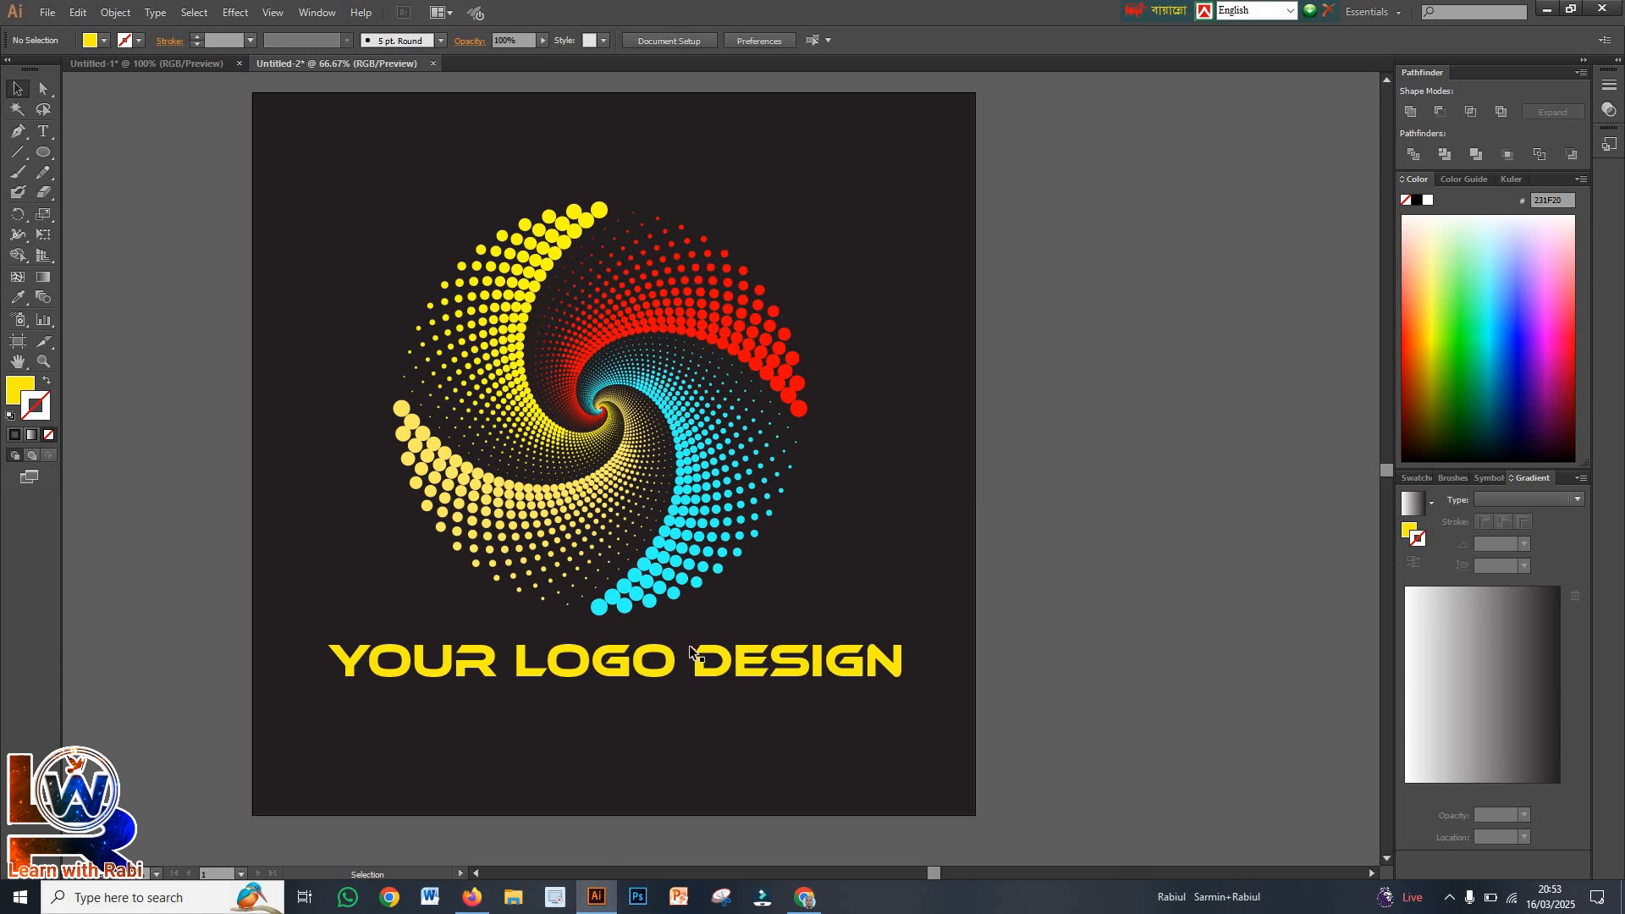
pyautogui.click(728, 675)
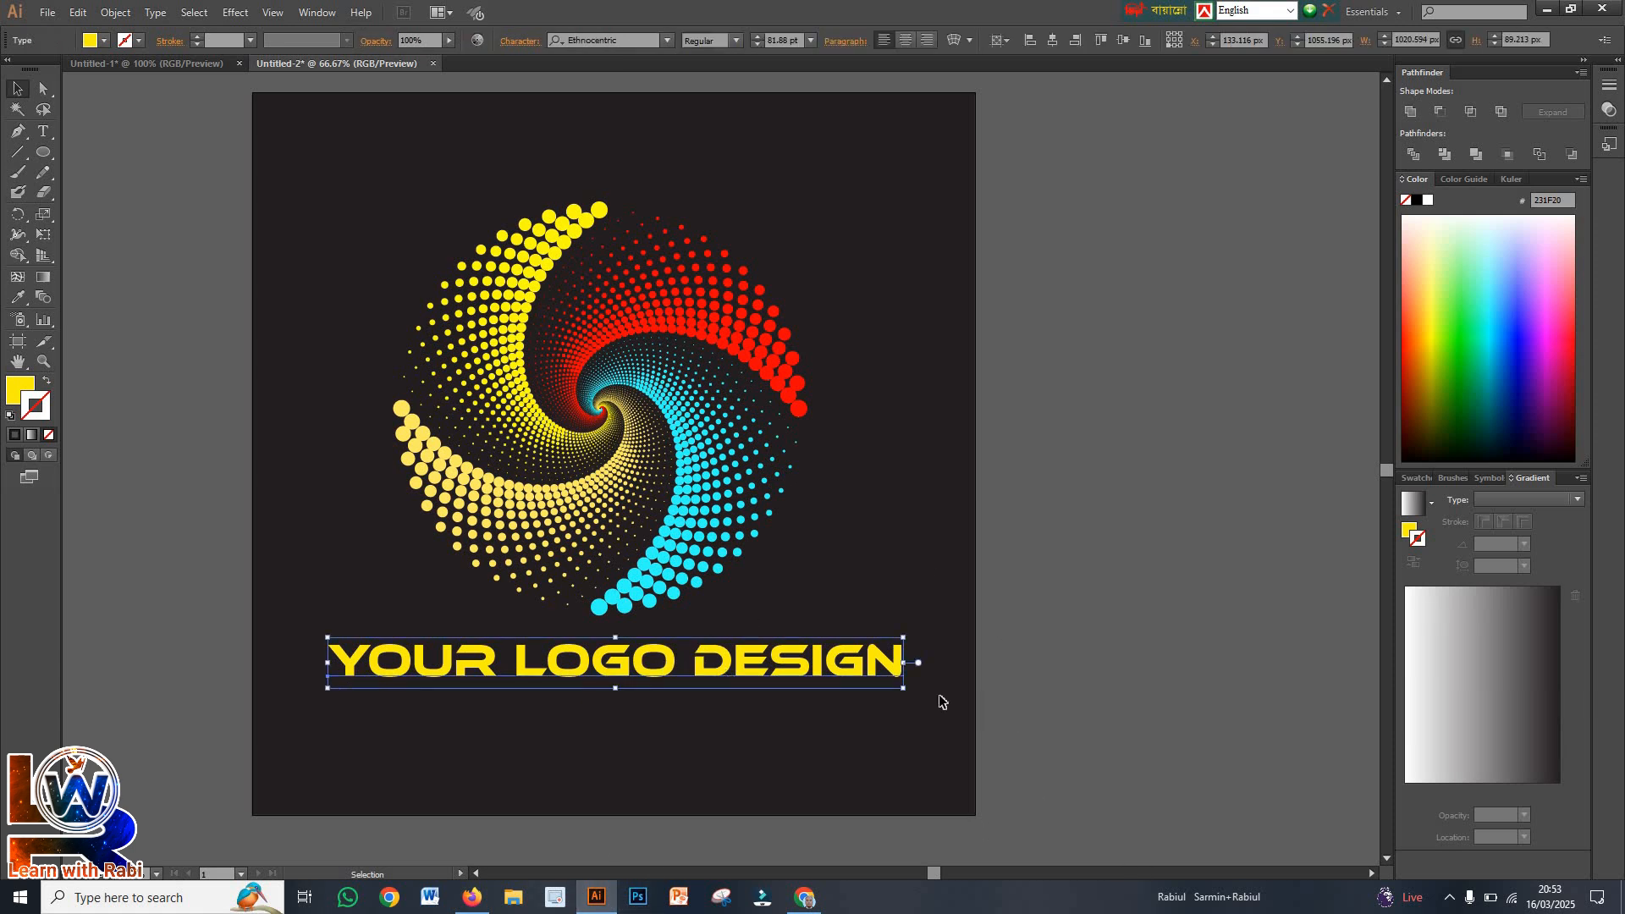
# Recolour only the word DESIGN in the text beneath the spiral with a white fill
pyautogui.doubleClick(901, 673)
pyautogui.moveTo(901, 670); pyautogui.dragTo(691, 669)
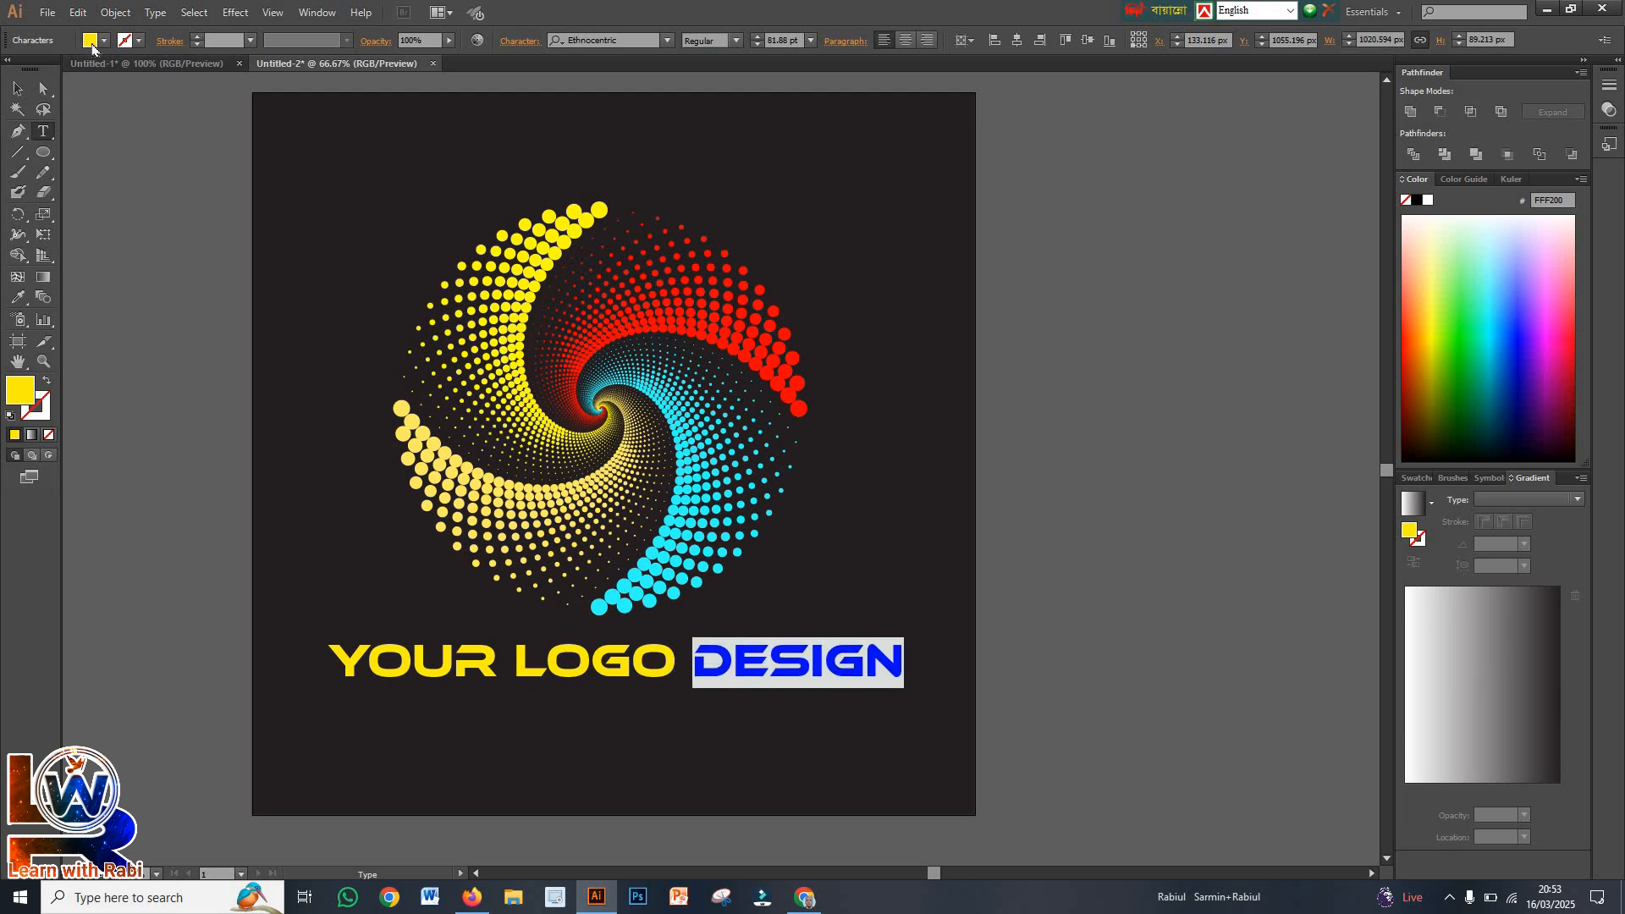
pyautogui.click(103, 41)
pyautogui.click(34, 66)
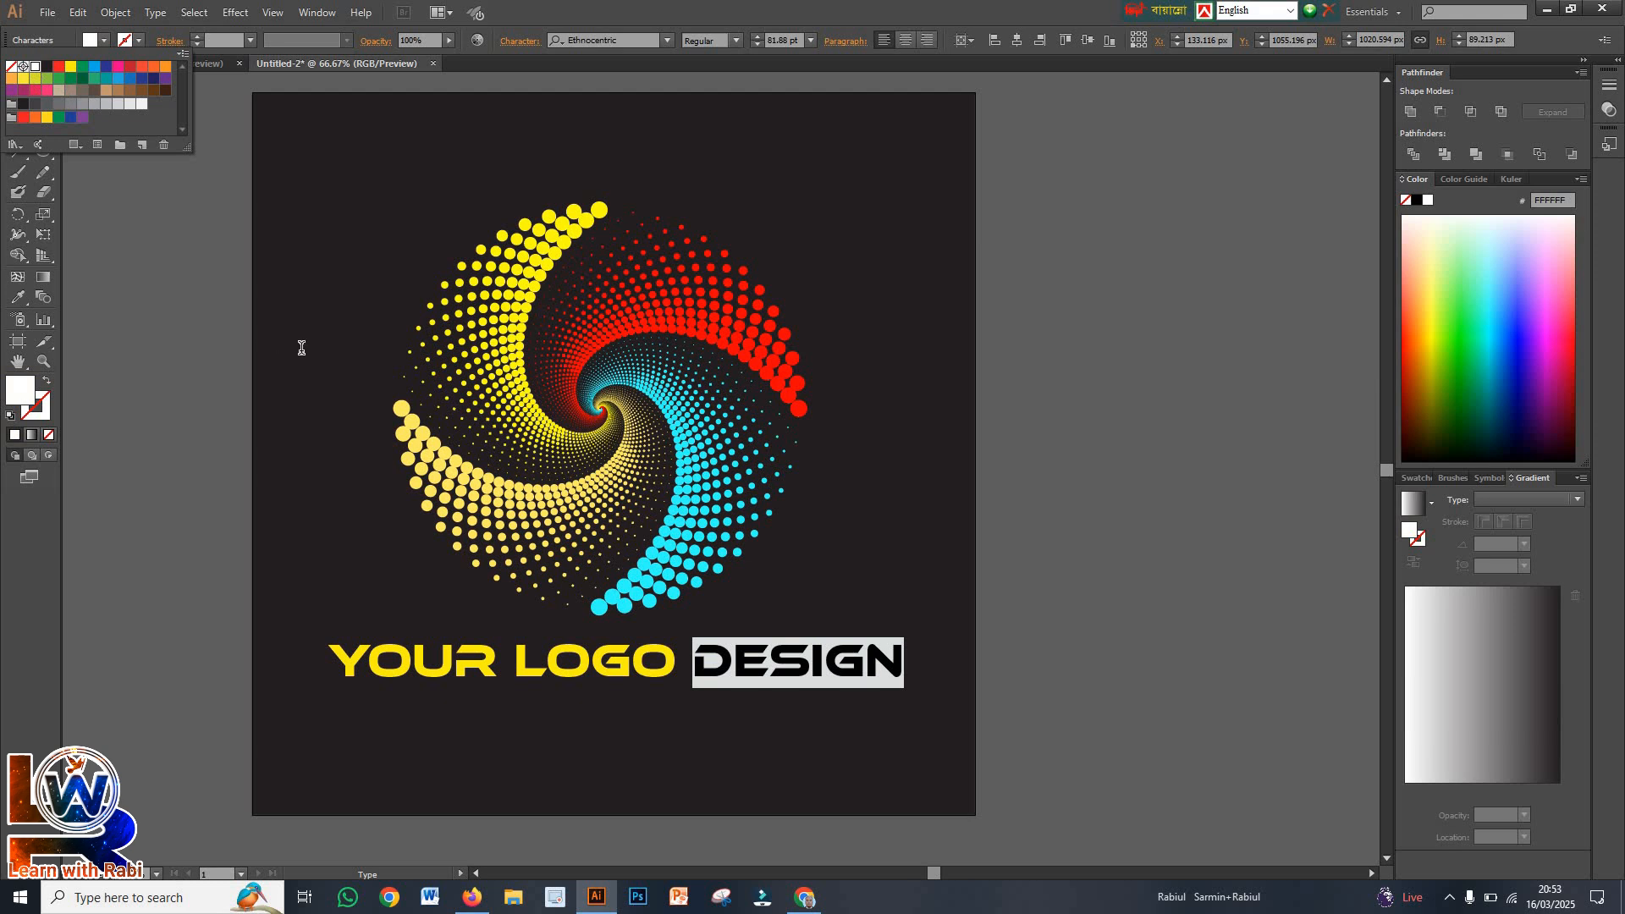
pyautogui.click(301, 348)
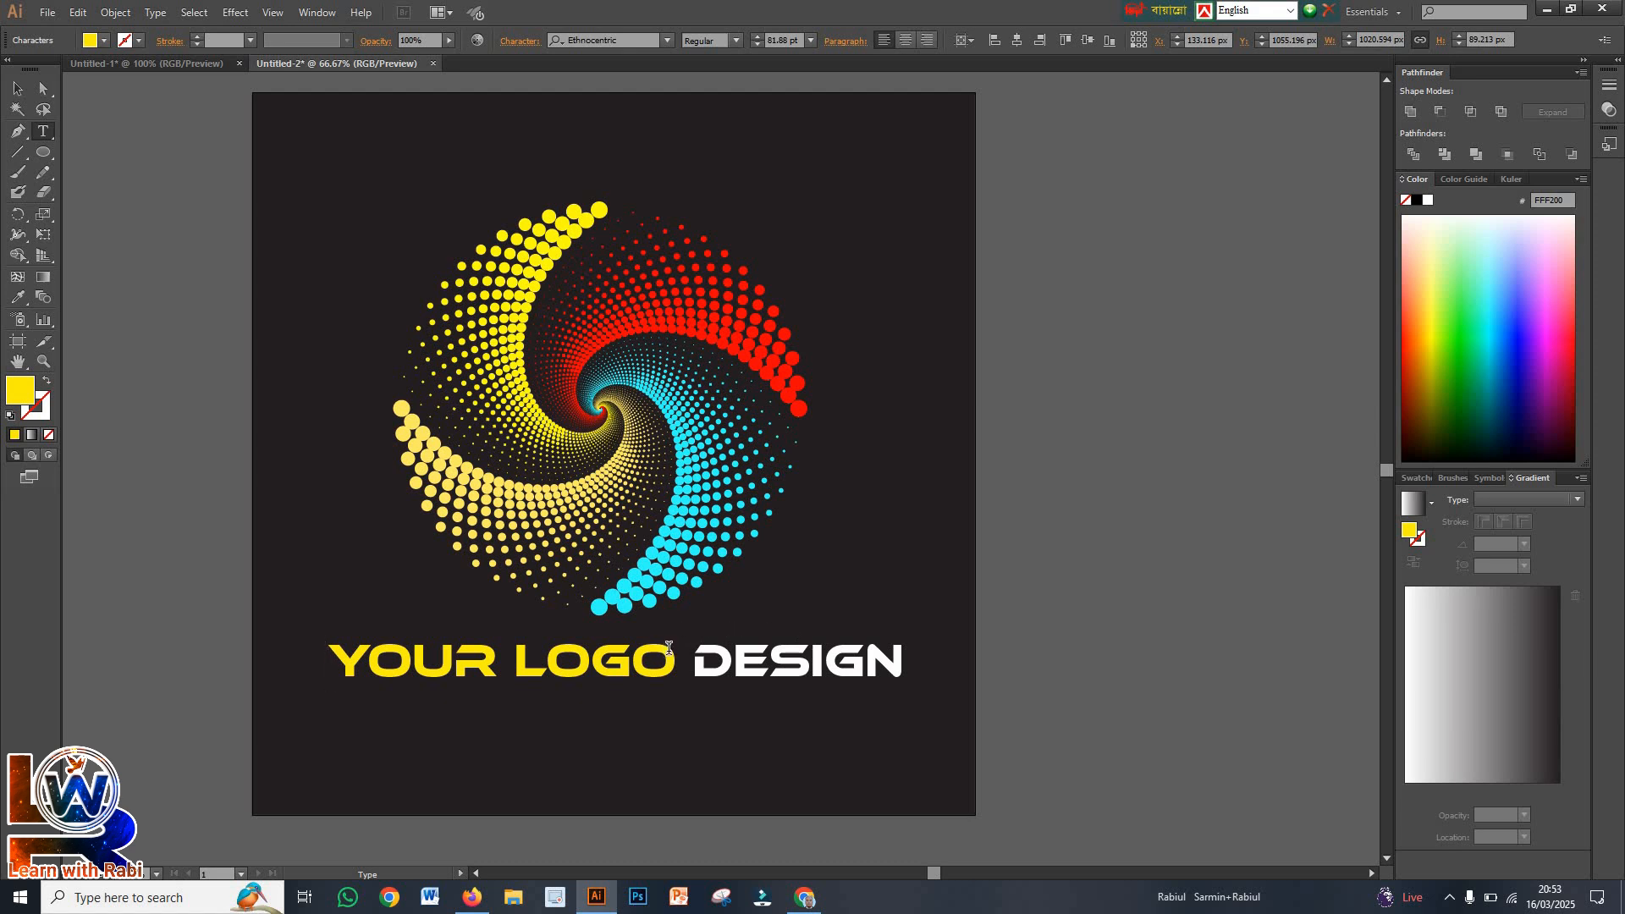
# Try an italic font style on the words YOUR LOGO, undo it, and deselect the text
pyautogui.moveTo(675, 650); pyautogui.dragTo(327, 630)
pyautogui.click(736, 41)
pyautogui.click(728, 74)
pyautogui.click(878, 551)
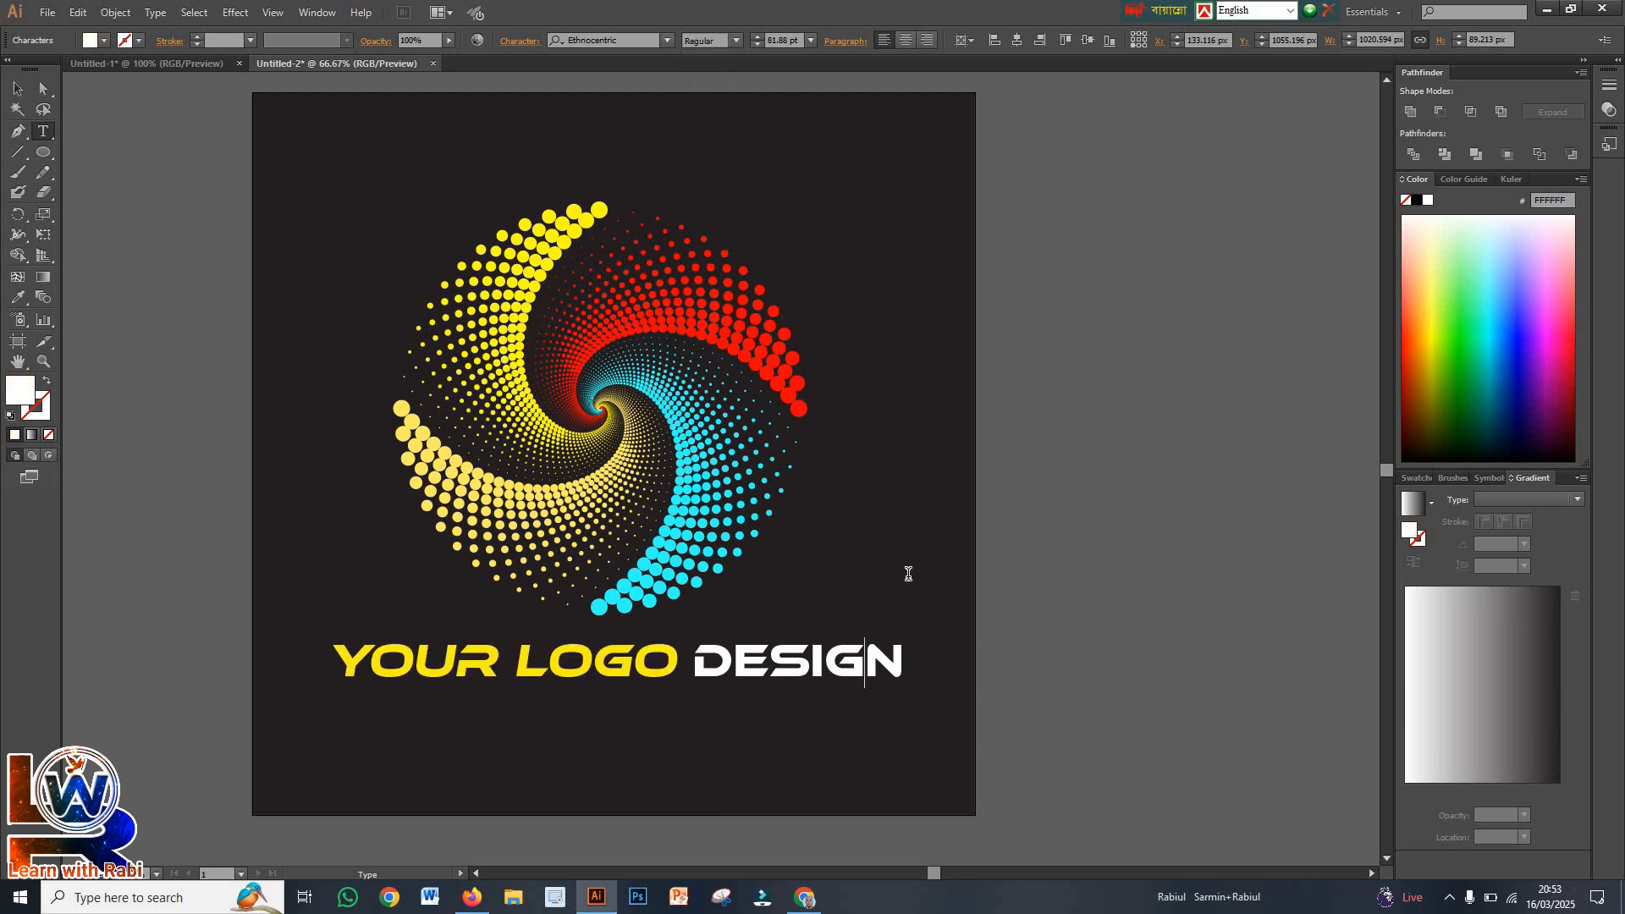
pyautogui.hotkey('ctrl', 'z')
pyautogui.hotkey('ctrl', 'z')
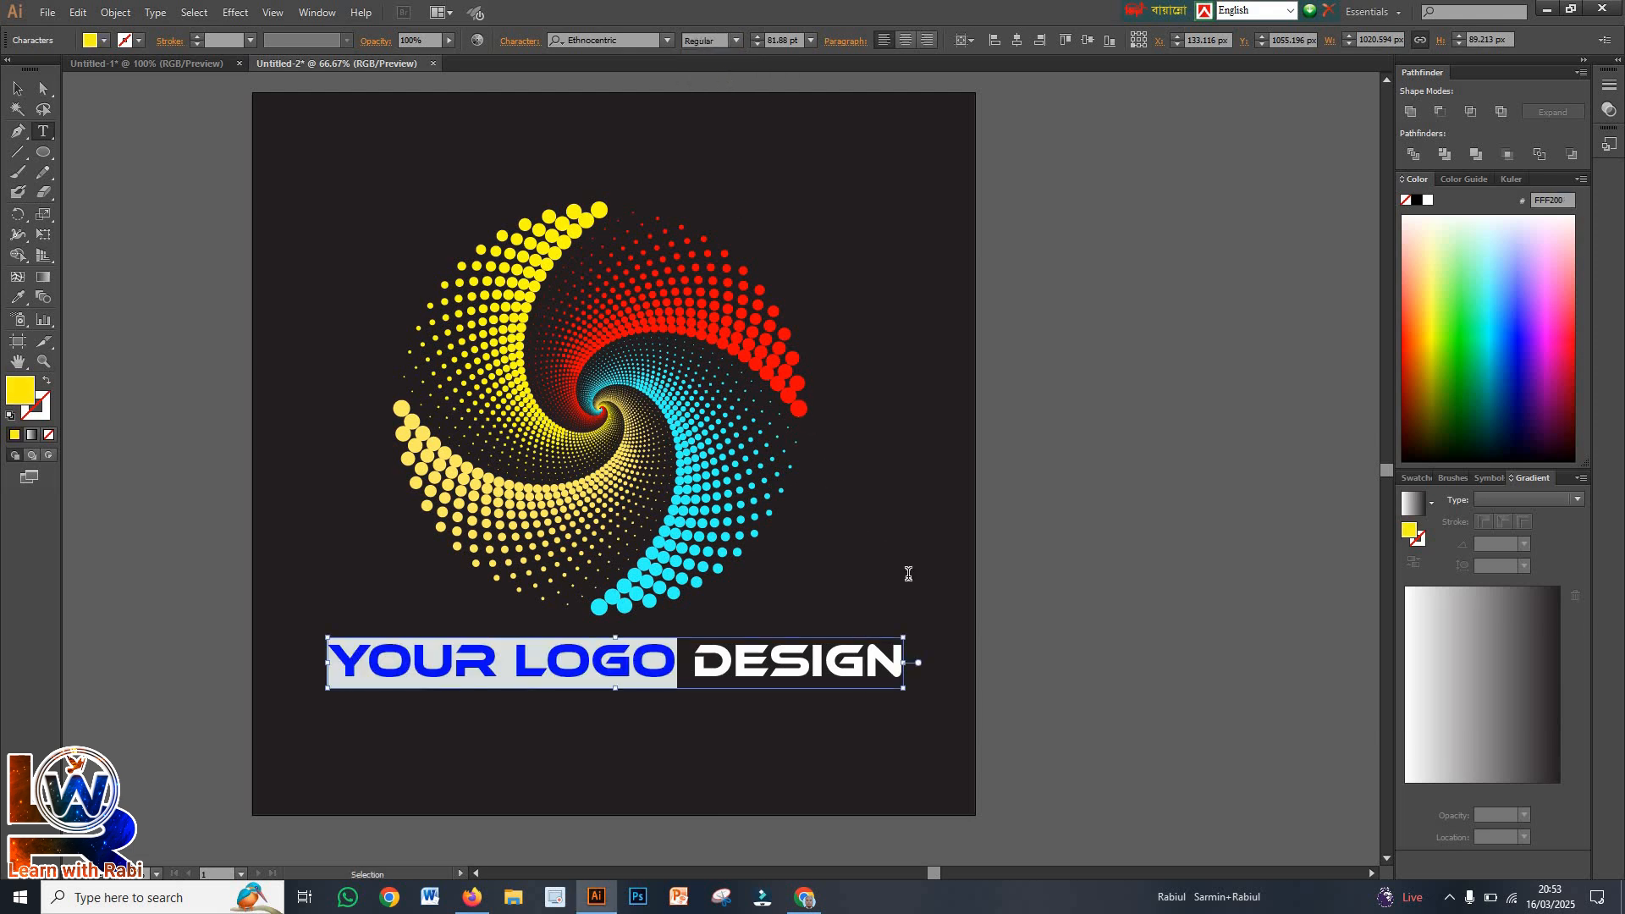
pyautogui.click(16, 92)
pyautogui.click(471, 349)
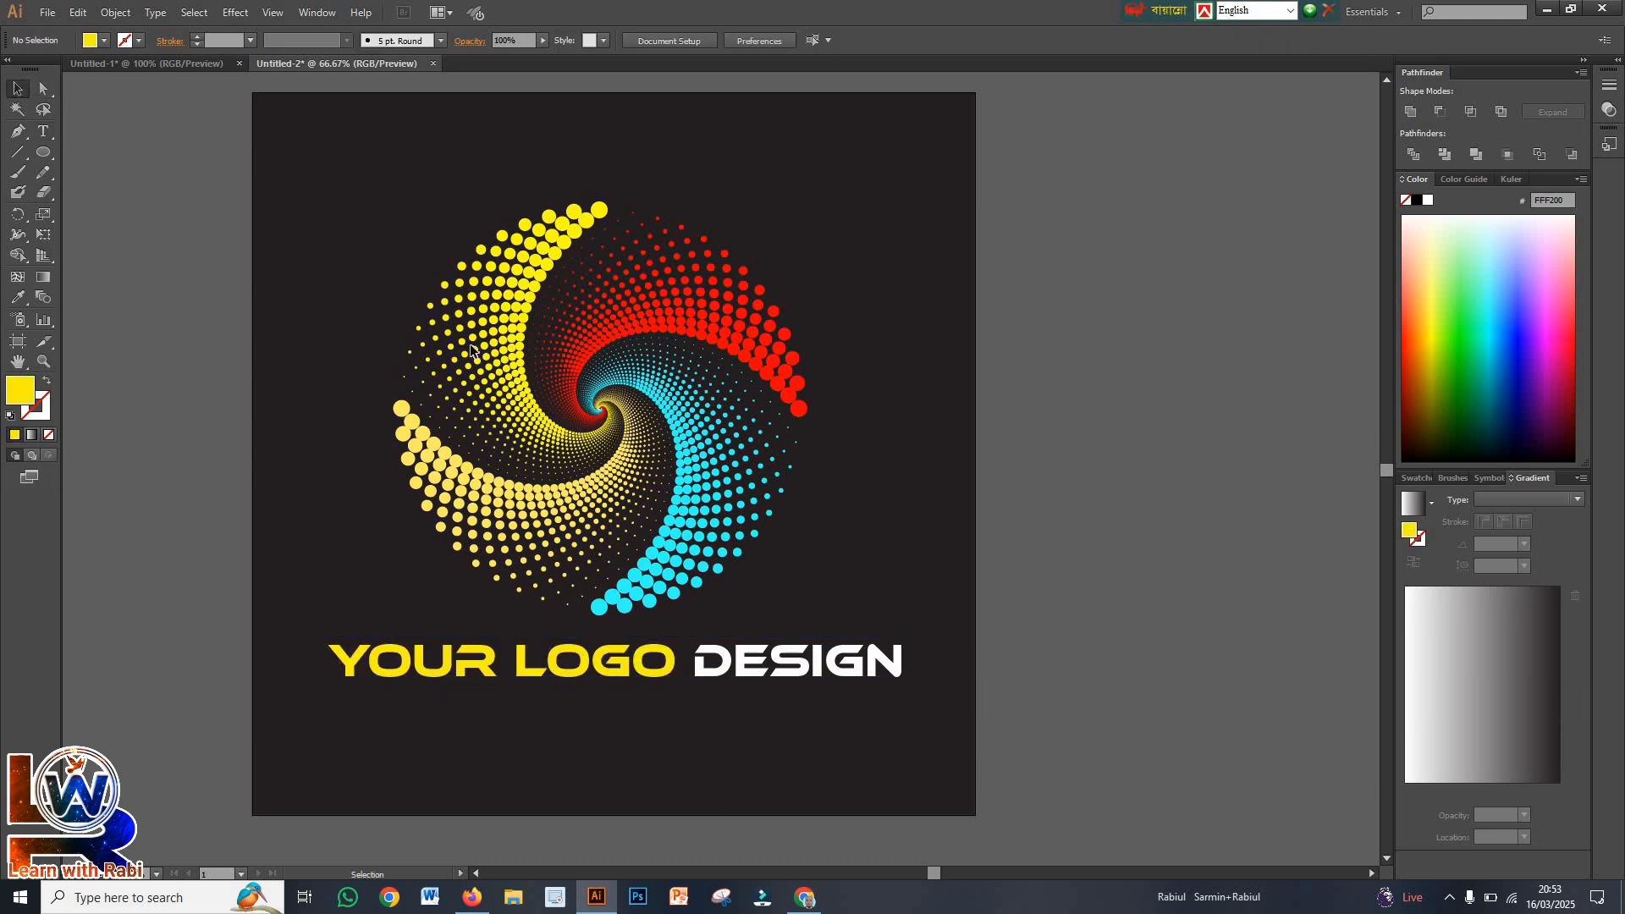